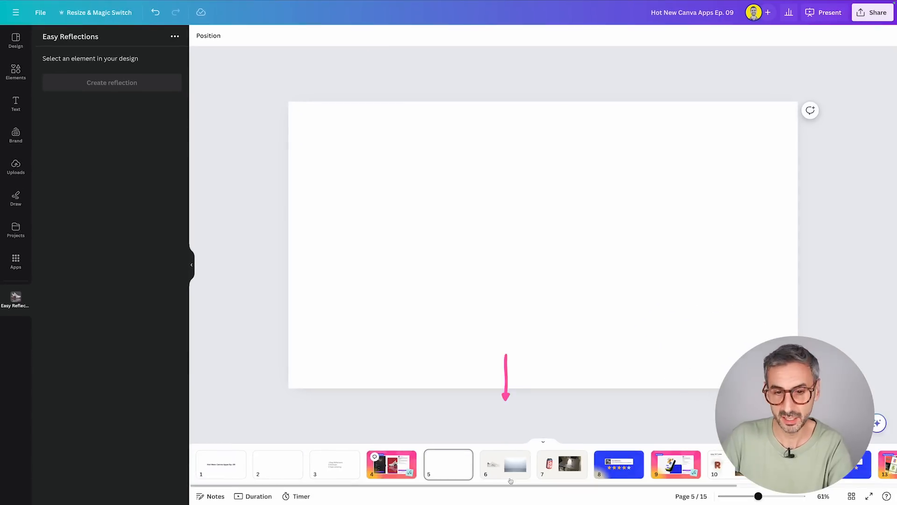
On page 6, enlarge the blue-grey studio backdrop photo until it covers the whole page.
click(502, 468)
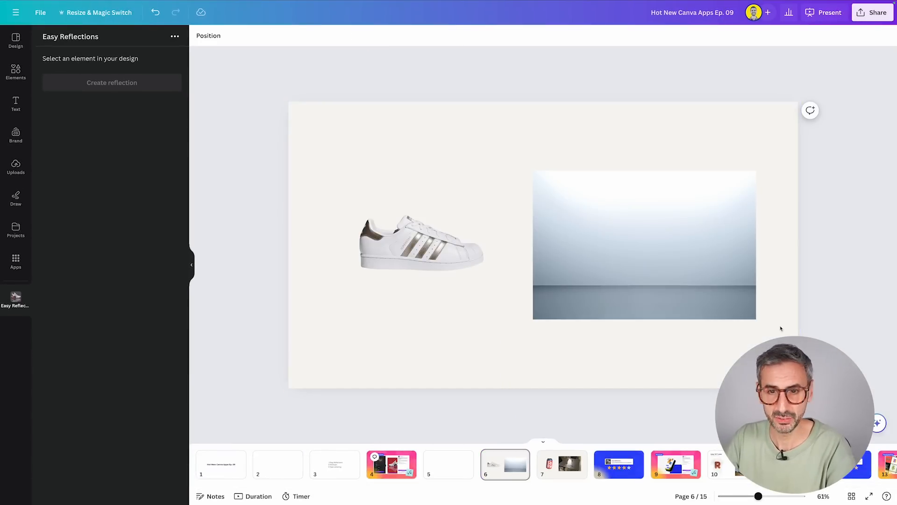
mouse_move(668, 212)
mouse_down()
mouse_move(687, 253)
mouse_move(654, 223)
mouse_move(675, 211)
mouse_up()
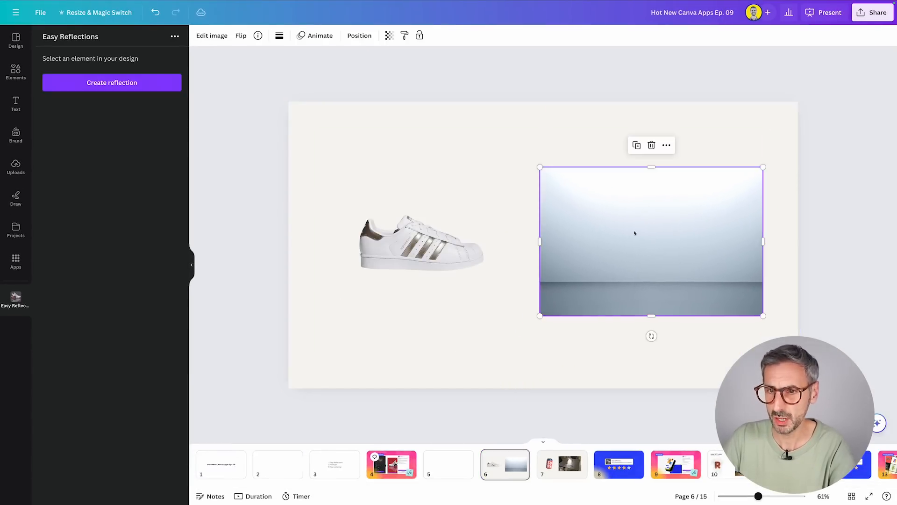
mouse_move(400, 264)
mouse_down()
mouse_move(419, 252)
mouse_move(389, 277)
mouse_move(399, 258)
mouse_up()
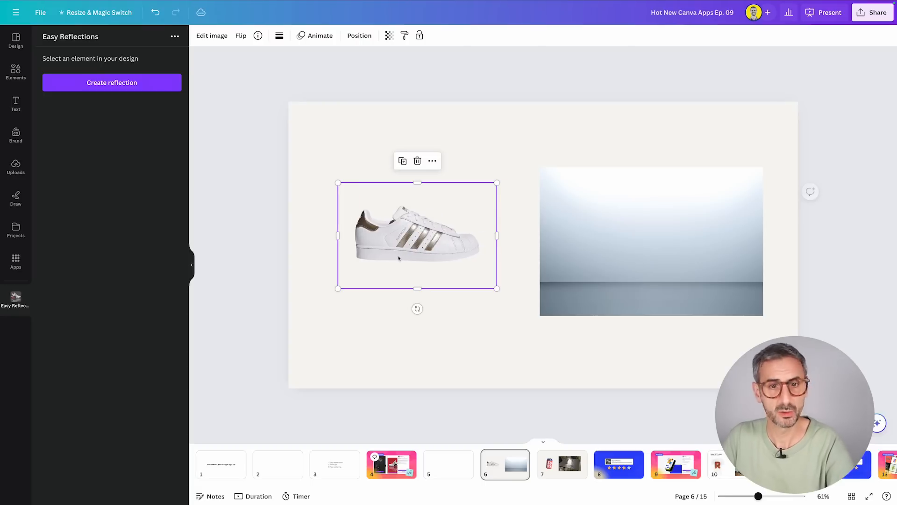
drag(597, 260, 636, 334)
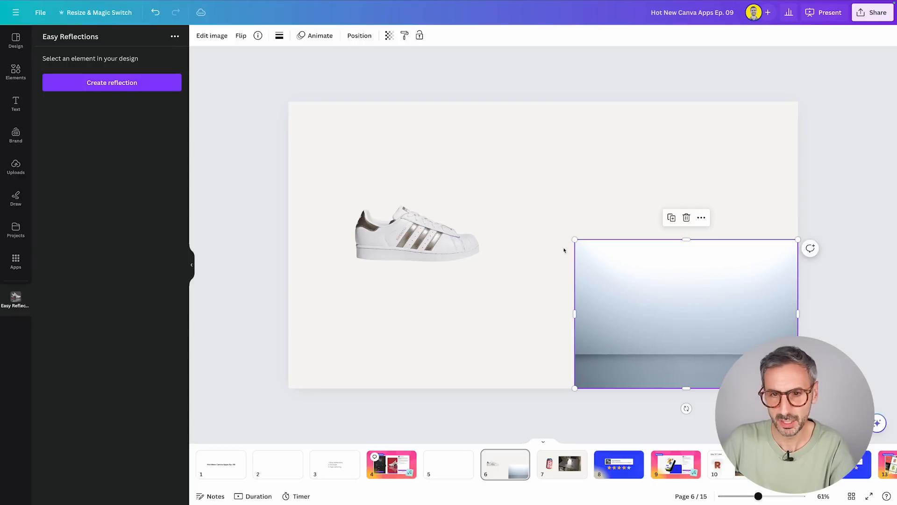
drag(574, 239, 229, 136)
Arrange the backdrop behind the sneaker and place the sneaker on the floor line near the page's centre.
click(359, 35)
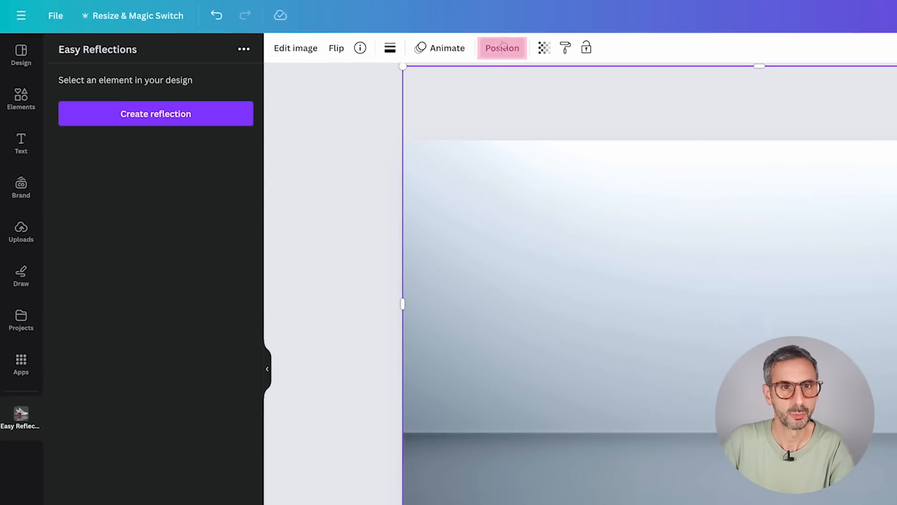
click(189, 106)
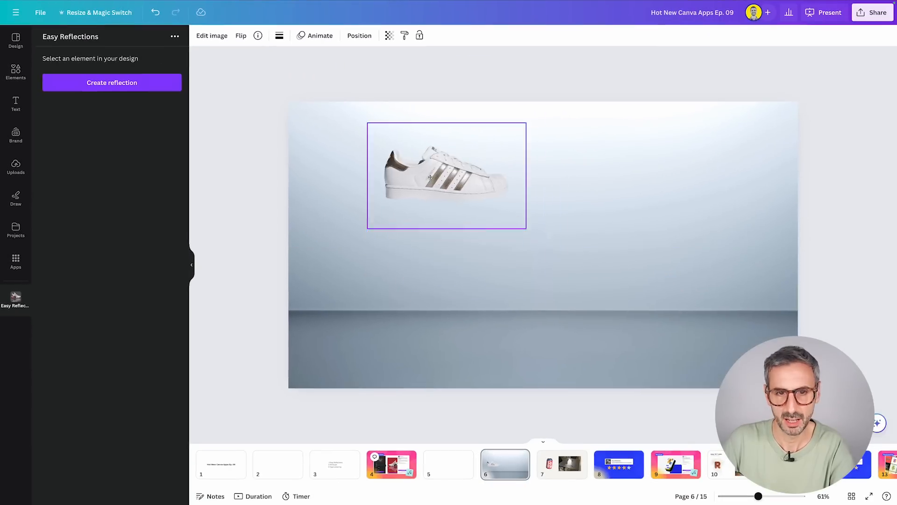
drag(433, 181, 527, 289)
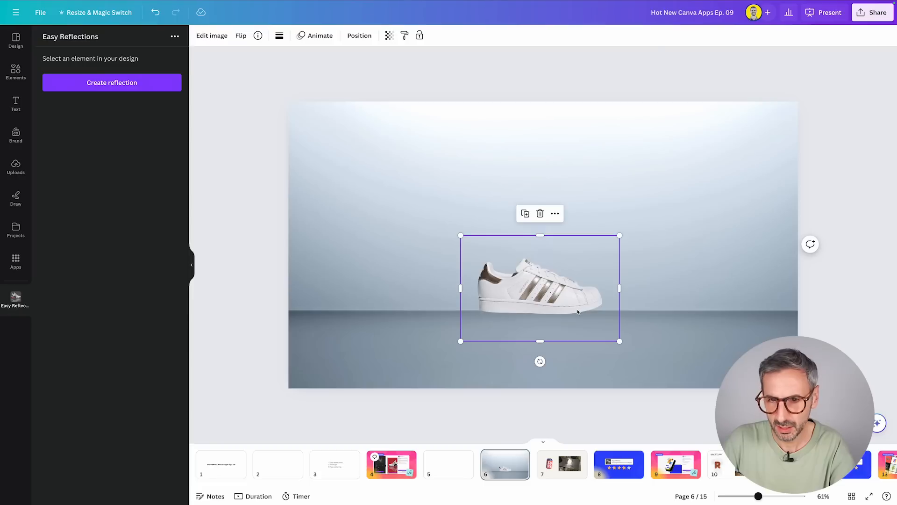
Create a reflection of the sneaker with Easy Reflections.
click(621, 259)
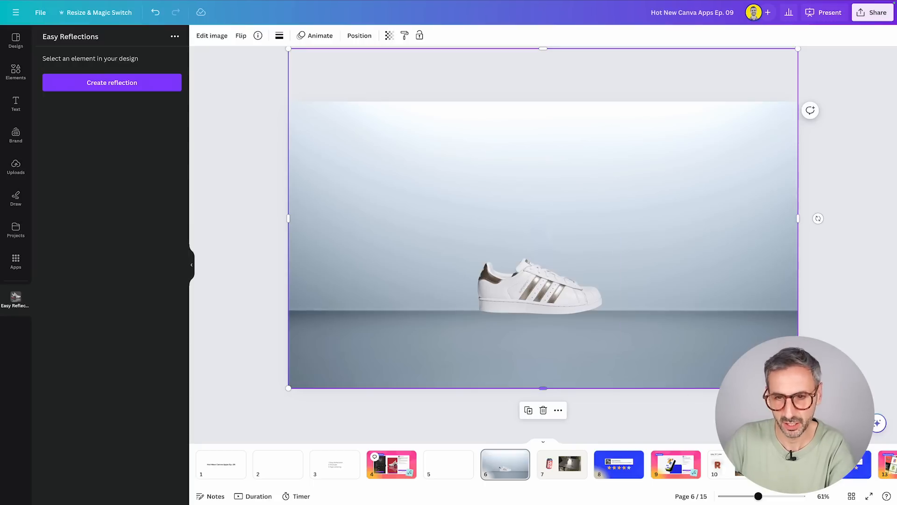
click(580, 290)
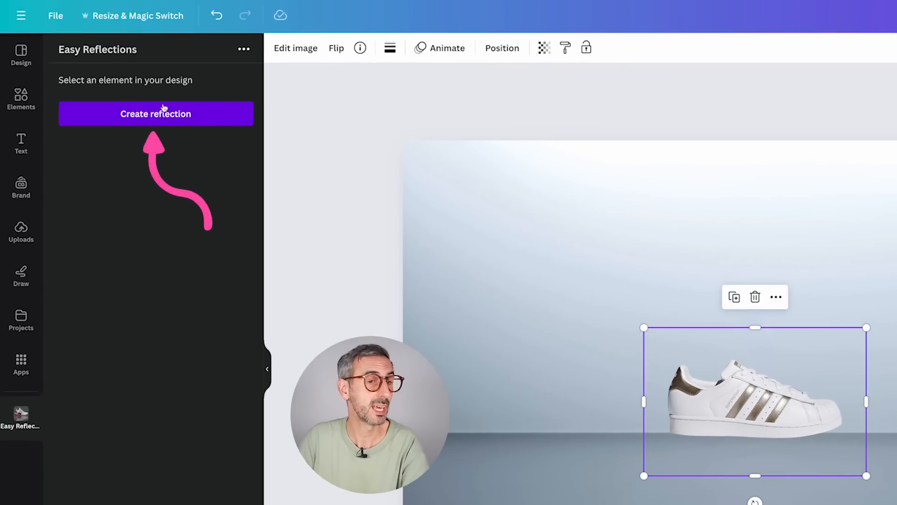
click(189, 121)
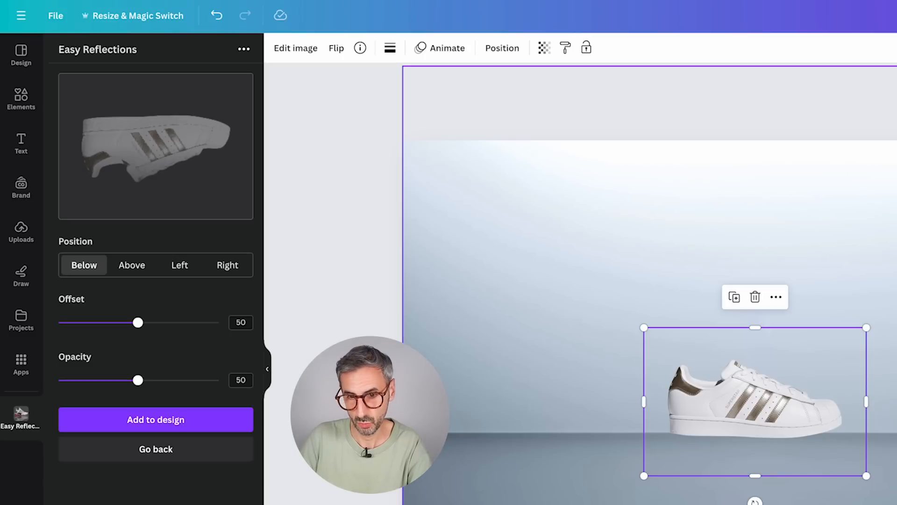
Preview the reflection in the Above, Left and Right positions, and return it to Below.
click(139, 268)
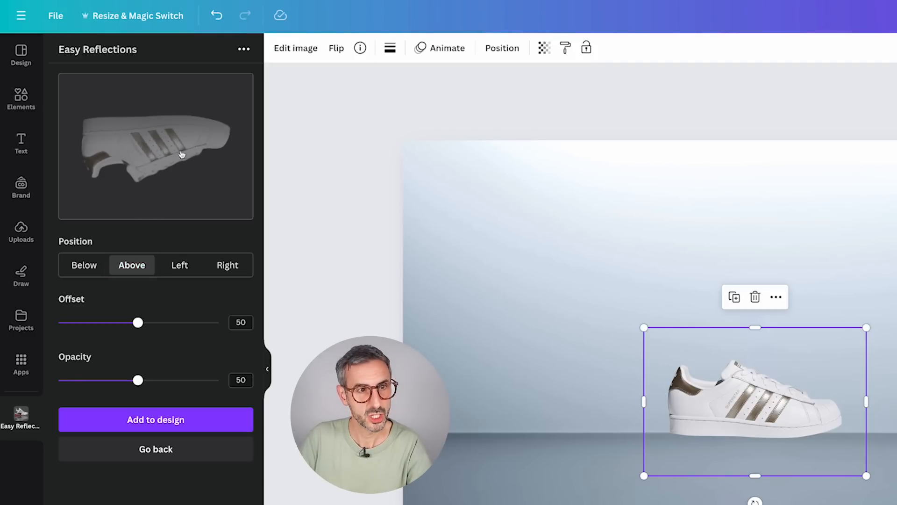
click(87, 271)
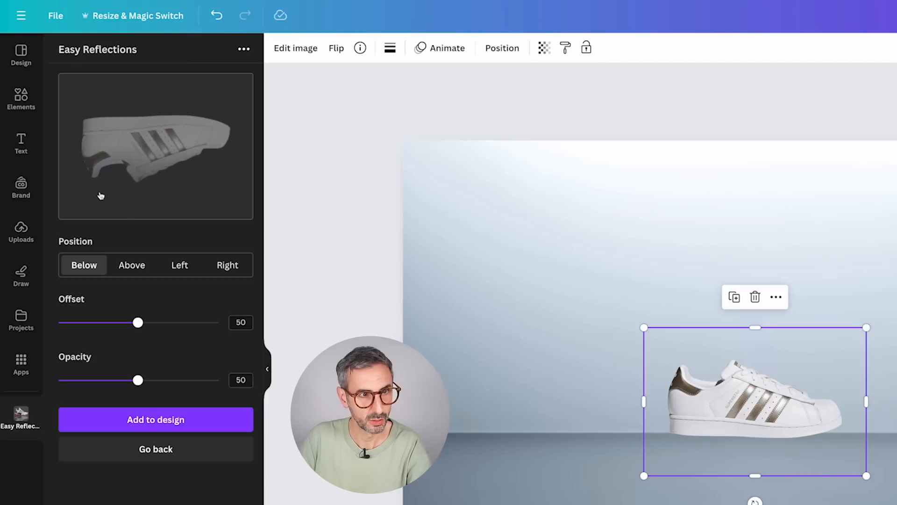
click(132, 263)
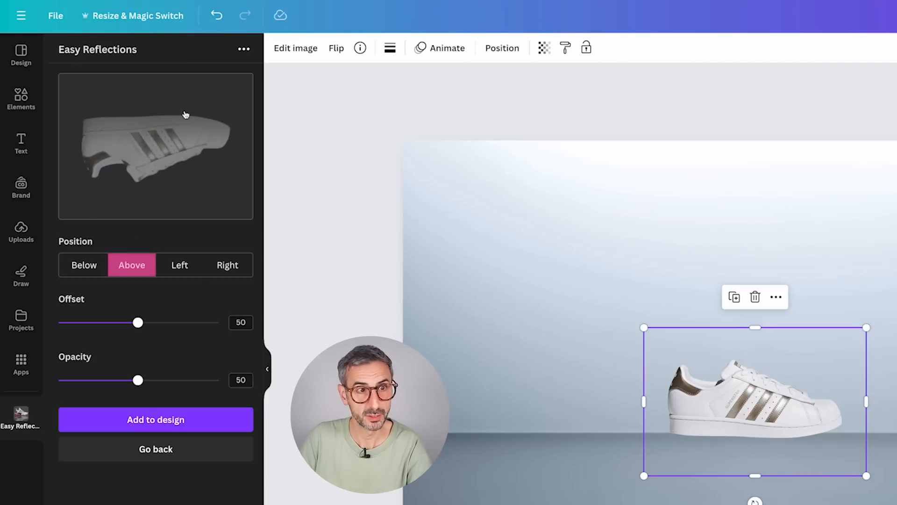
click(176, 275)
click(226, 264)
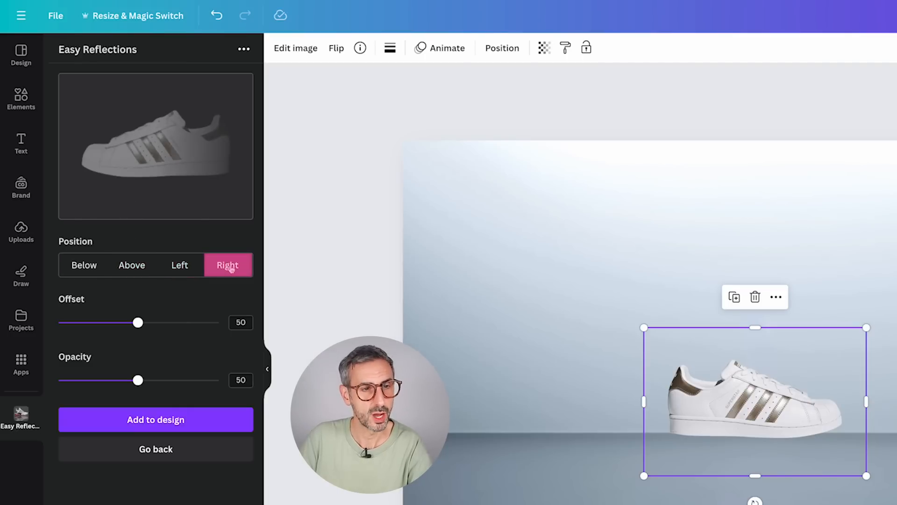
click(86, 270)
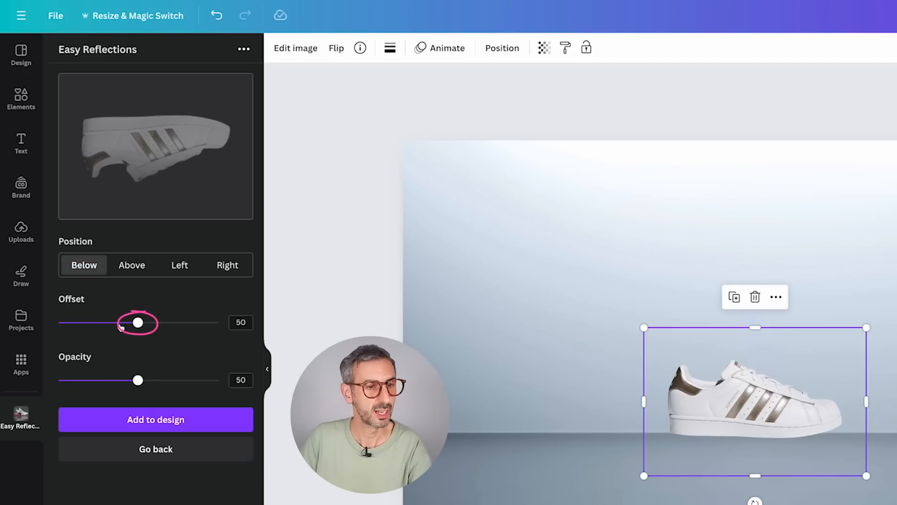
Set the reflection's offset to 40 and opacity to 31, and add it to the design.
drag(121, 327, 167, 305)
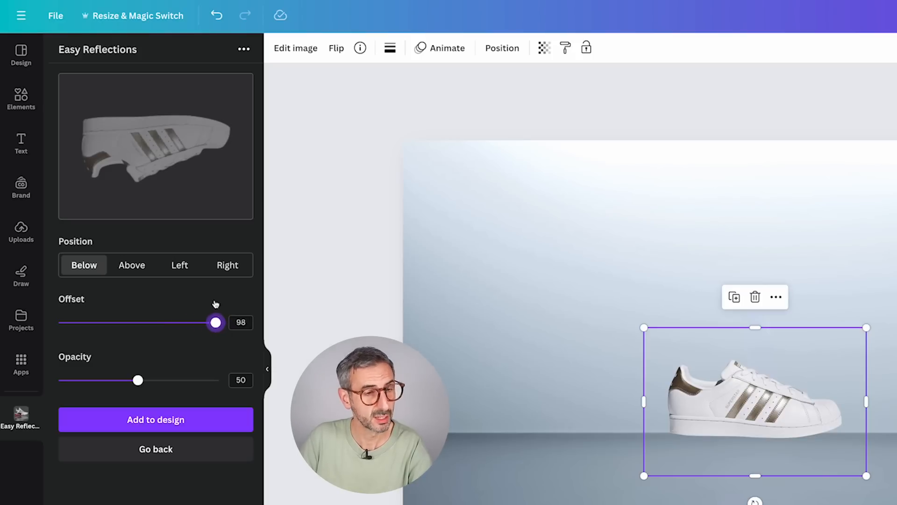
drag(215, 303, 195, 275)
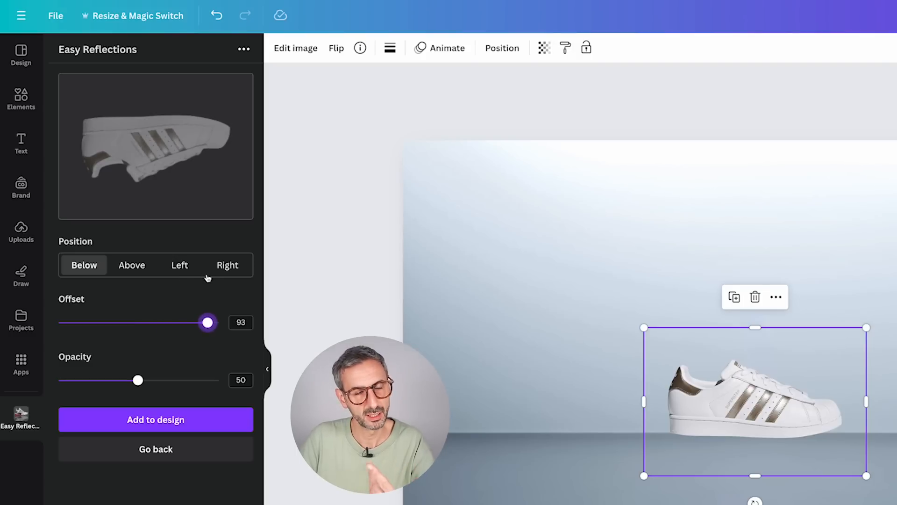
drag(206, 278, 128, 305)
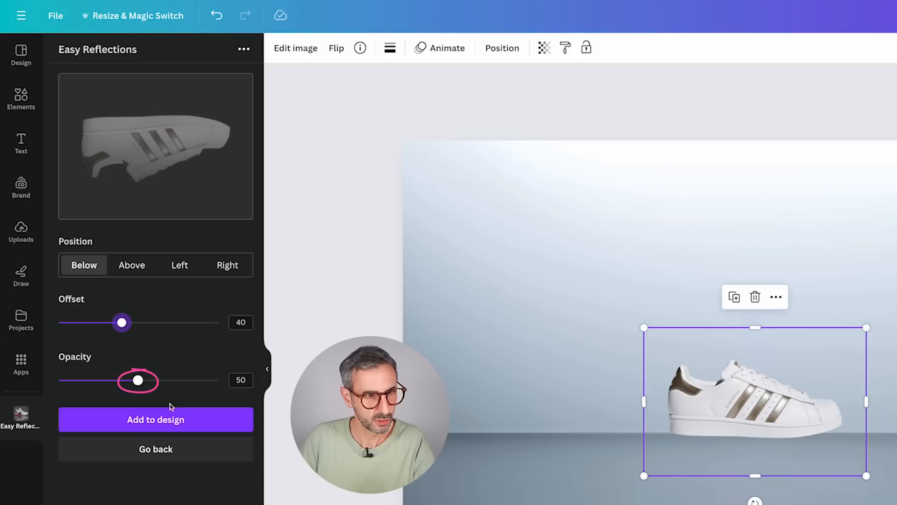
drag(136, 380, 119, 356)
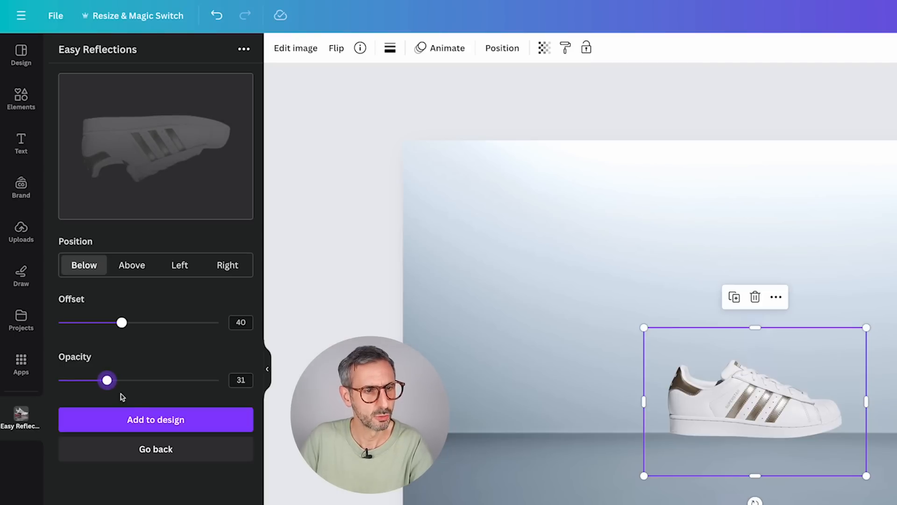
click(135, 417)
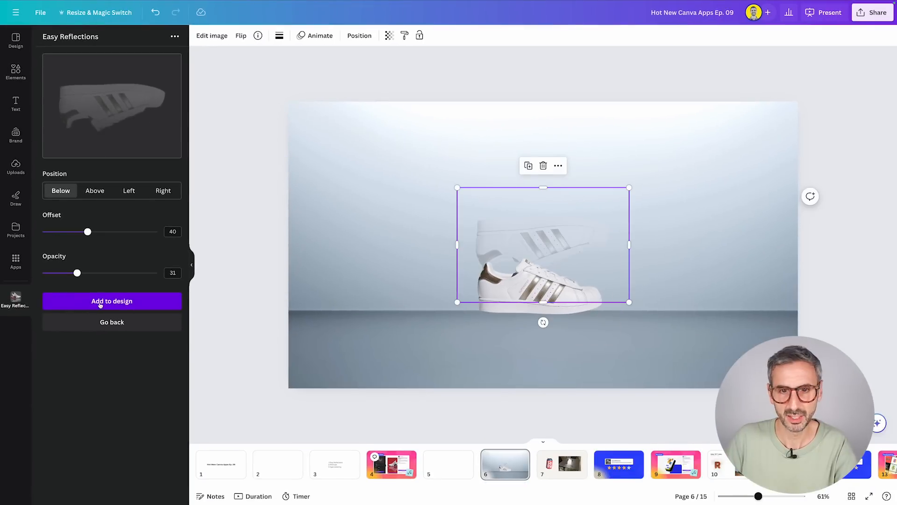
Shrink the reflection to the sneaker's width and align it directly beneath the sole.
drag(509, 229, 512, 291)
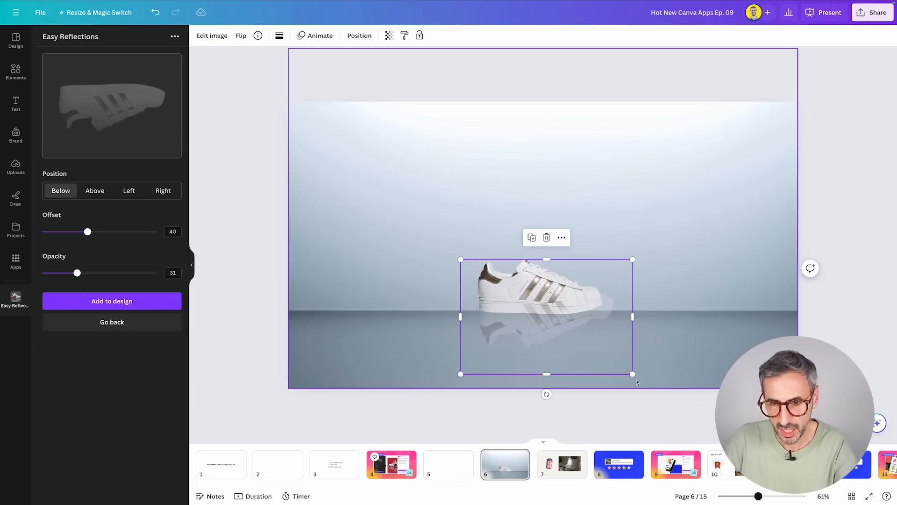
drag(632, 374, 617, 365)
drag(565, 339, 565, 362)
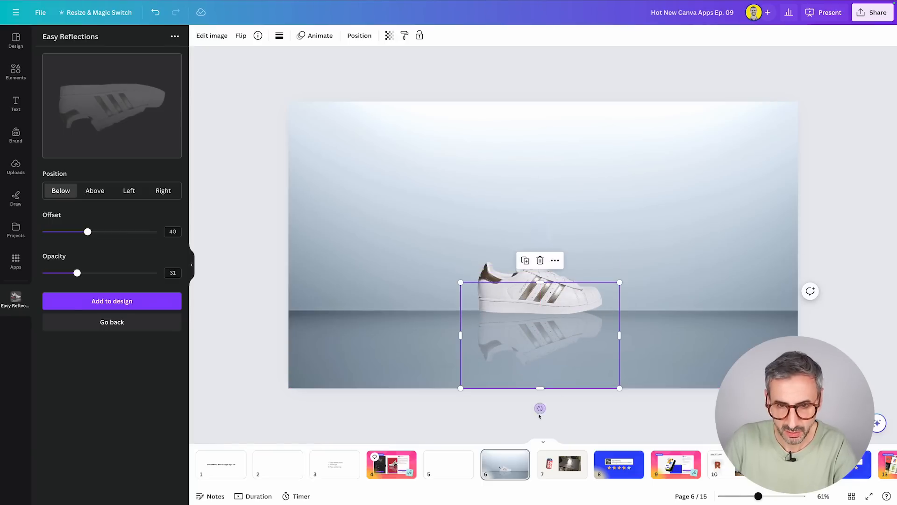
Rotate the reflection slightly clockwise so that it follows the sneaker's sole, and deselect it.
drag(540, 408, 536, 414)
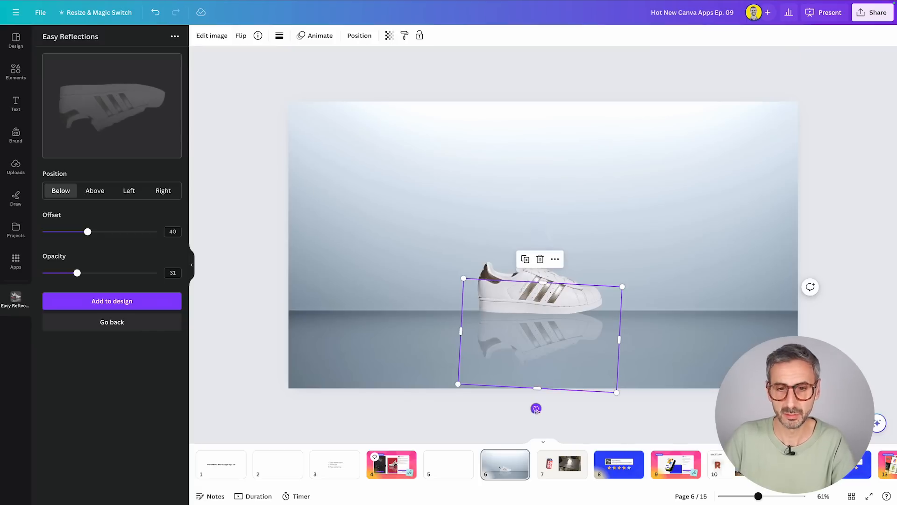
mouse_move(536, 408)
mouse_down()
mouse_move(546, 414)
mouse_move(537, 420)
mouse_up()
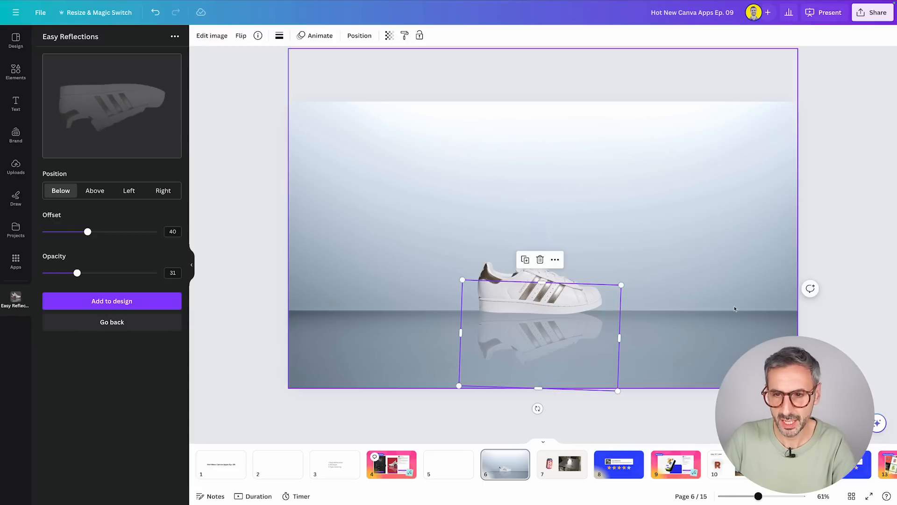
click(720, 308)
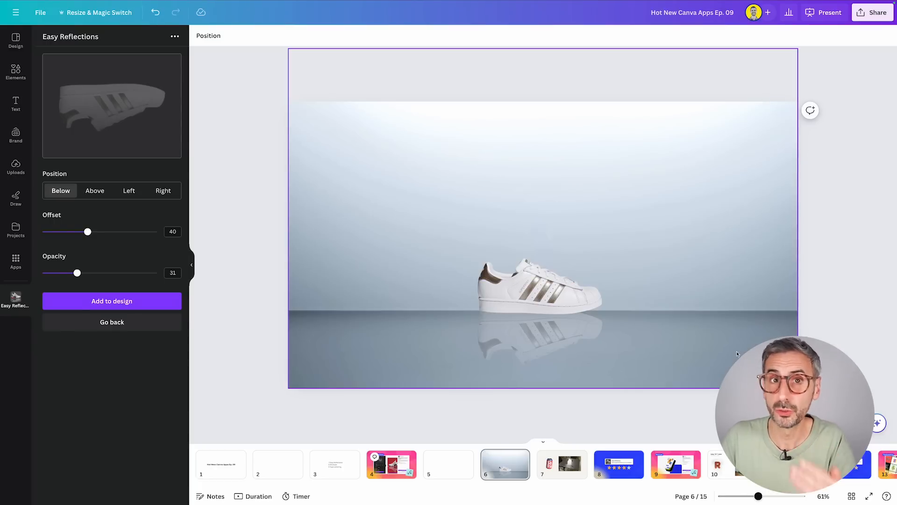
Adjust the reflection image's light settings to shadows -16, highlights 1 and contrast -28.
click(550, 341)
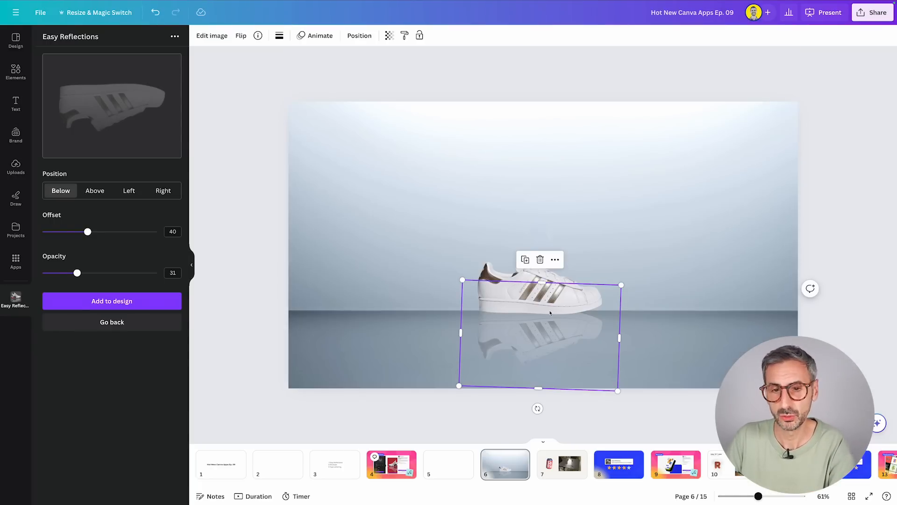
click(217, 39)
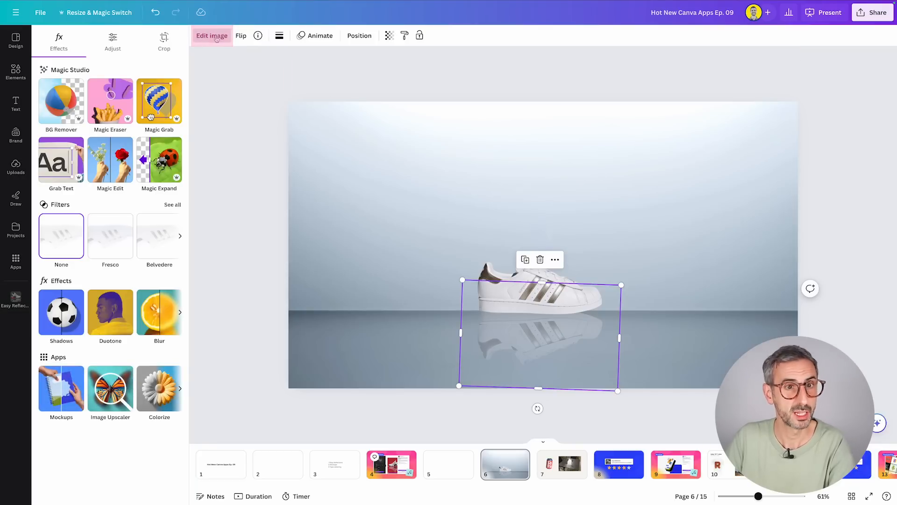
click(113, 42)
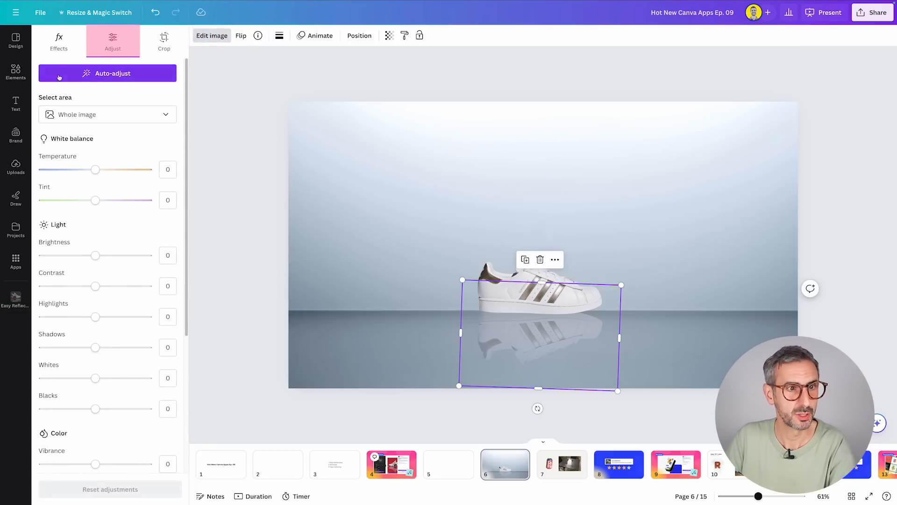
drag(92, 348, 152, 347)
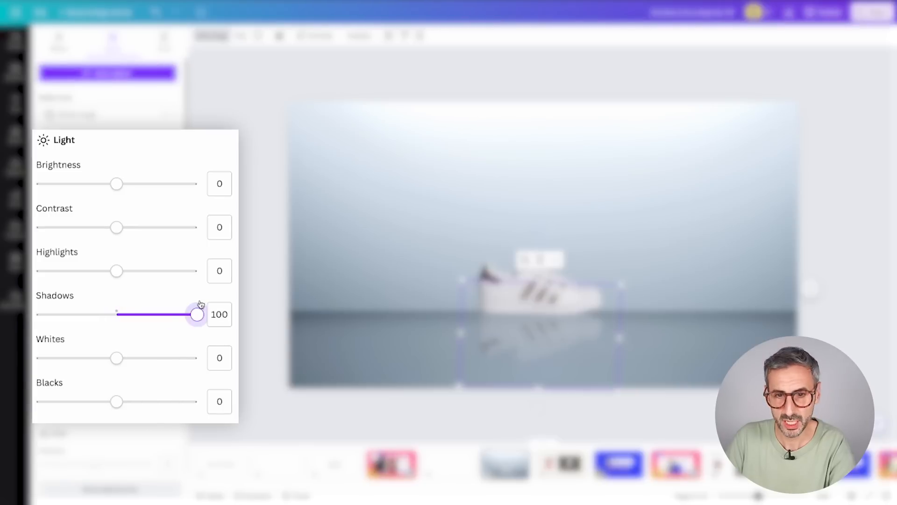
drag(200, 305, 117, 270)
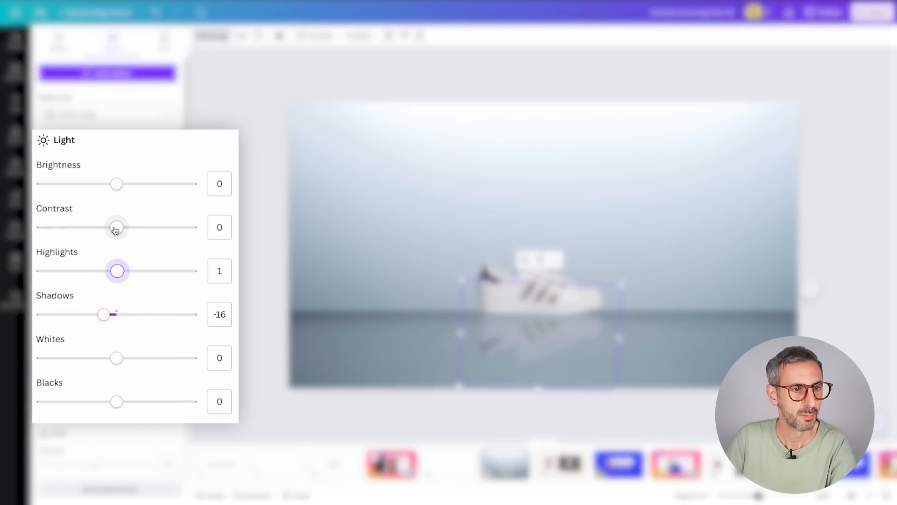
drag(115, 229, 95, 228)
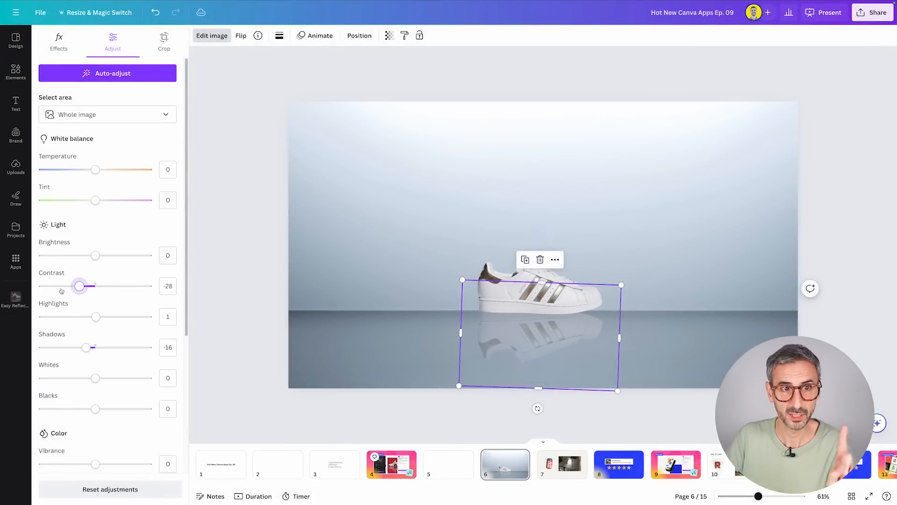
Set the reflection's transparency to 40 and deselect it.
click(389, 36)
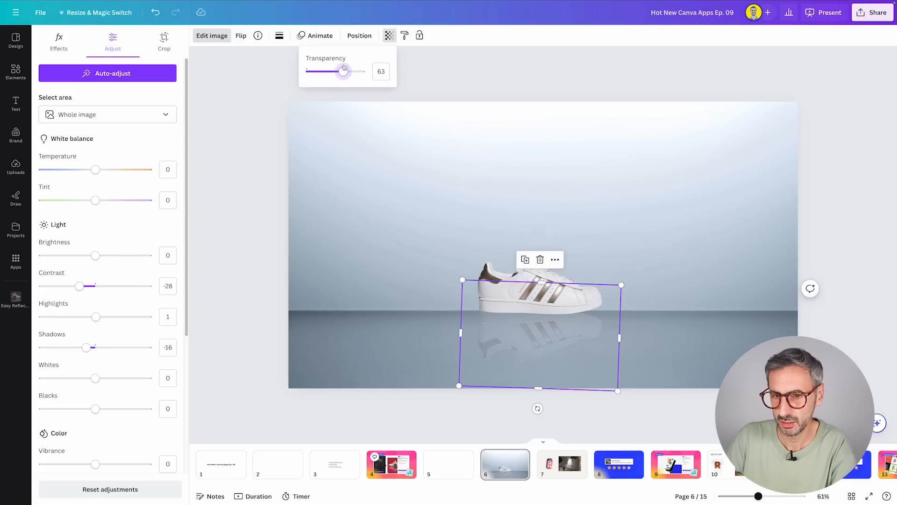
drag(340, 67, 329, 70)
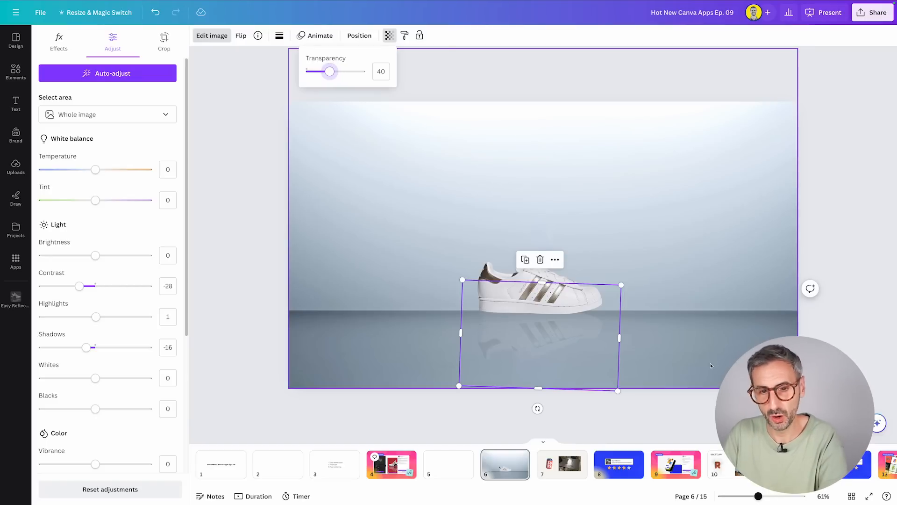
click(774, 249)
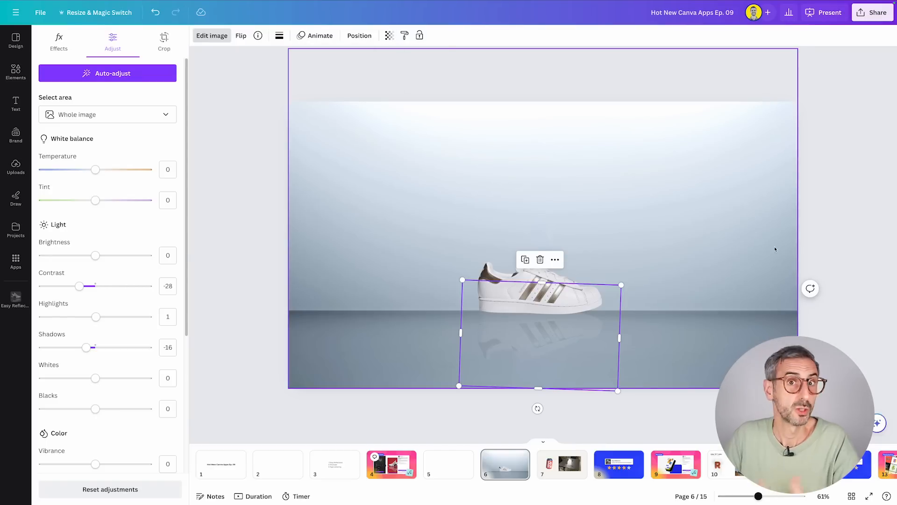
click(849, 239)
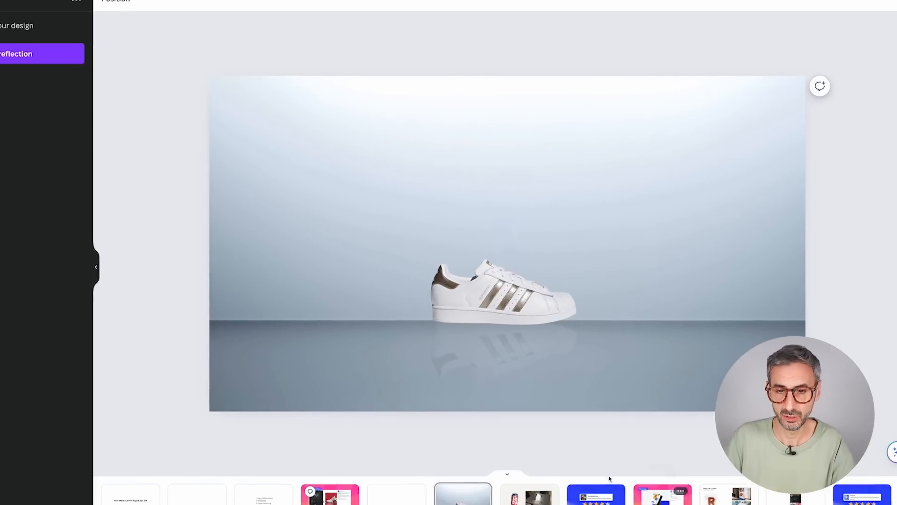
Group the sneaker with its reflection, move the group toward the left part of the backdrop, and deselect it.
drag(616, 418, 557, 270)
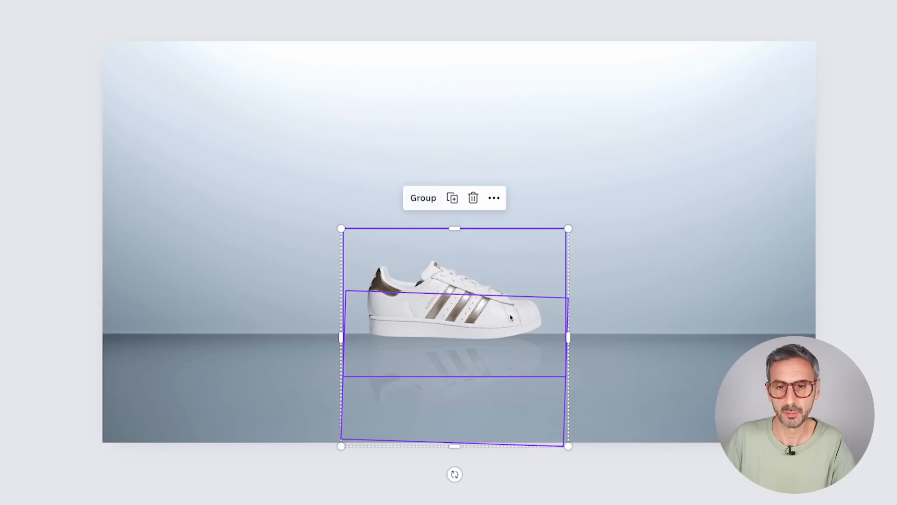
drag(596, 481, 602, 447)
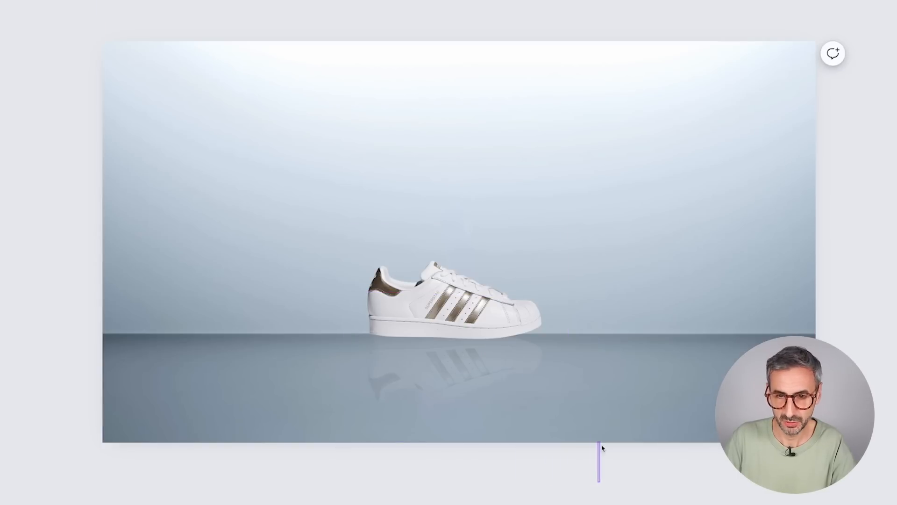
drag(556, 472, 435, 274)
click(423, 197)
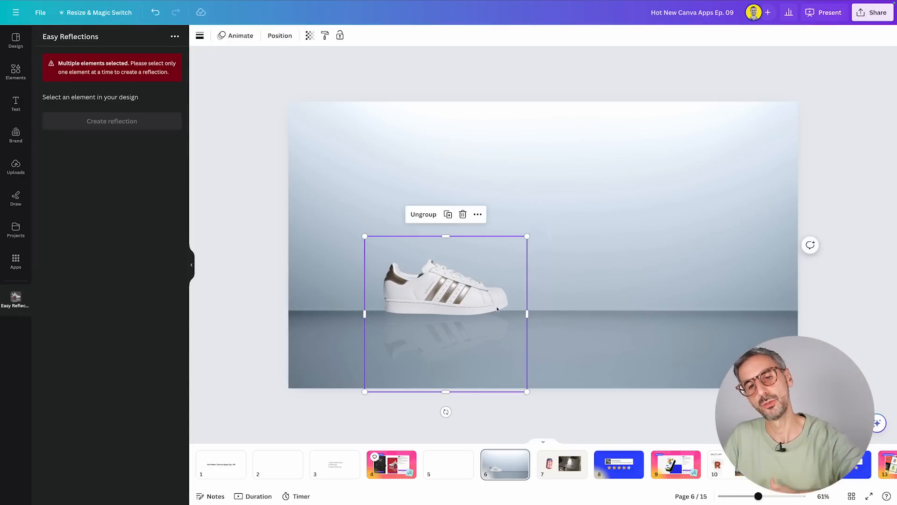
click(845, 304)
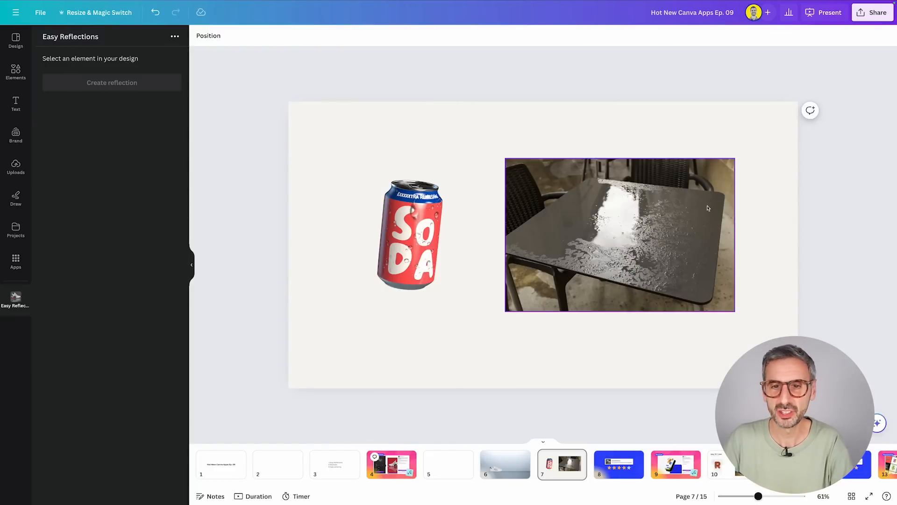
On page 7, move the soda can to the page's upper-left corner and enlarge the table photo beside it.
drag(390, 247, 322, 180)
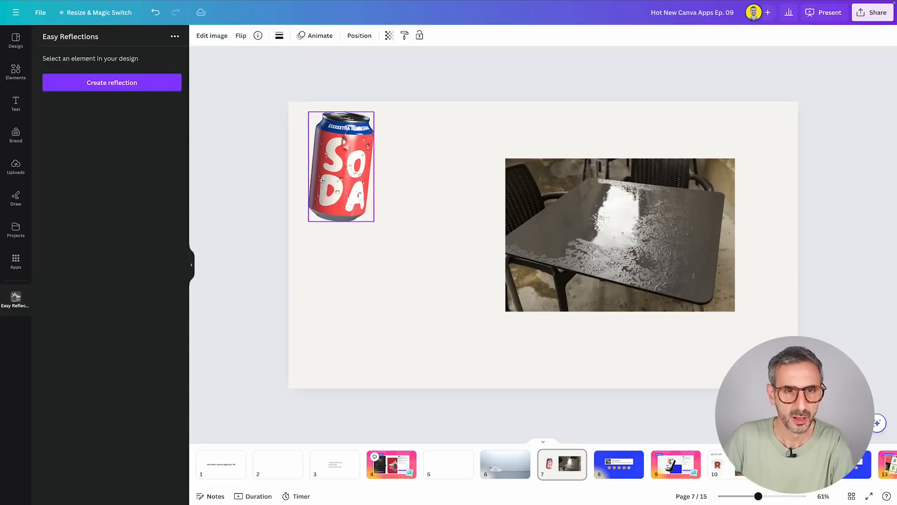
drag(724, 208, 614, 250)
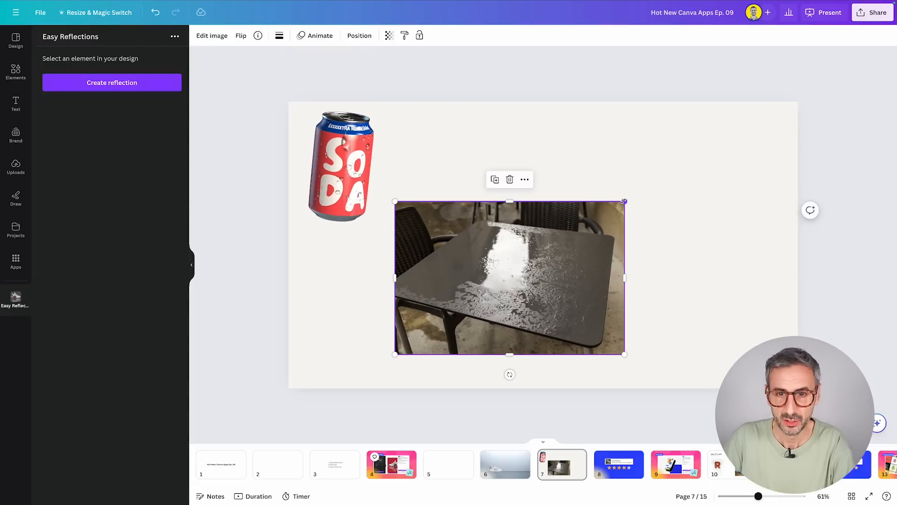
drag(624, 200, 773, 157)
drag(650, 260, 657, 267)
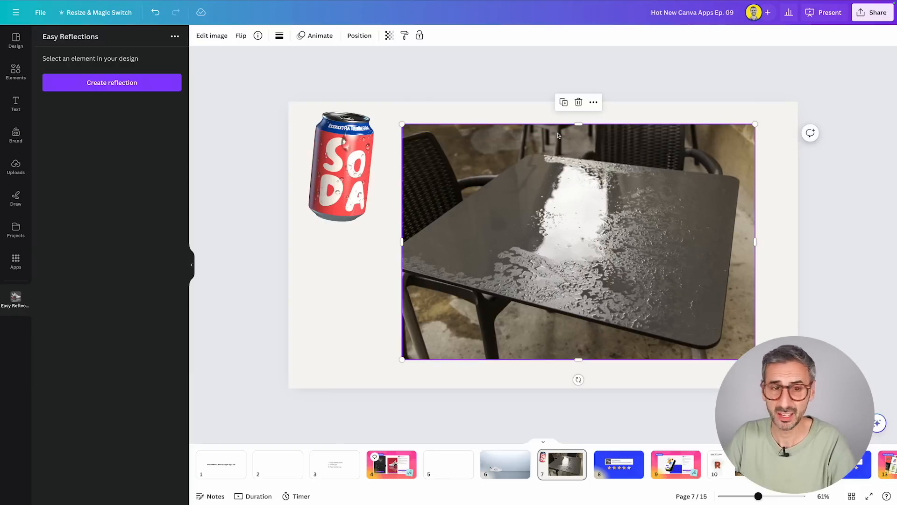
Place the soda can on the tabletop, enlarge the table photo until it covers the whole page, and deselect it.
drag(376, 177, 550, 221)
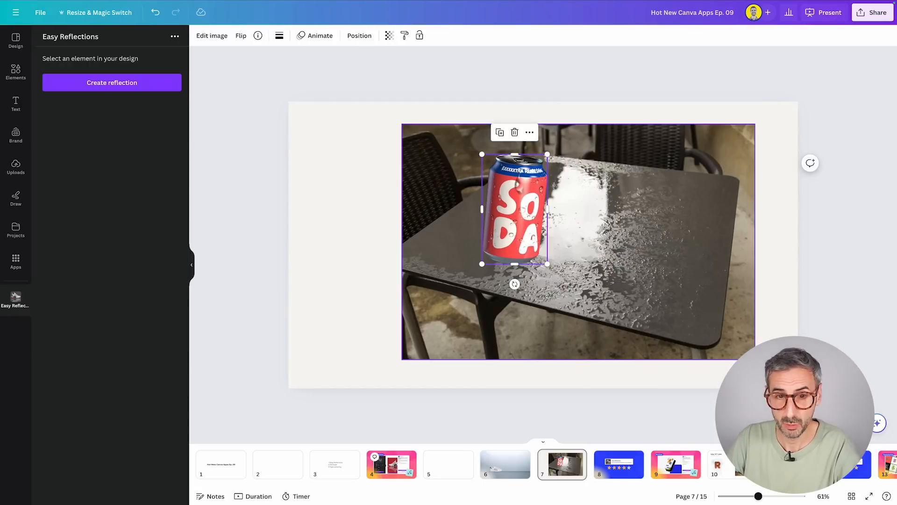
click(562, 327)
drag(562, 328, 449, 354)
drag(643, 154, 841, 106)
drag(654, 264, 655, 308)
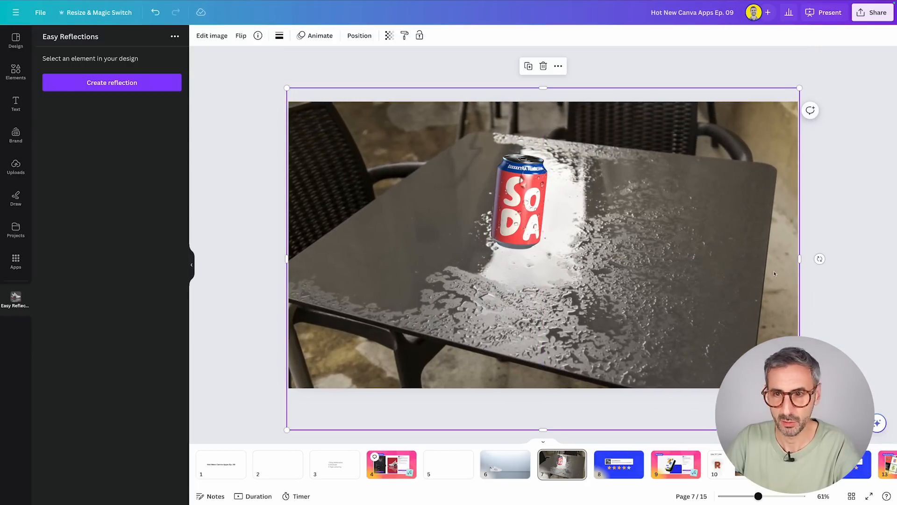
click(845, 306)
Shrink the soda can, rotate it slightly counterclockwise to stand upright, and position it near the far end of the table's glare.
click(514, 209)
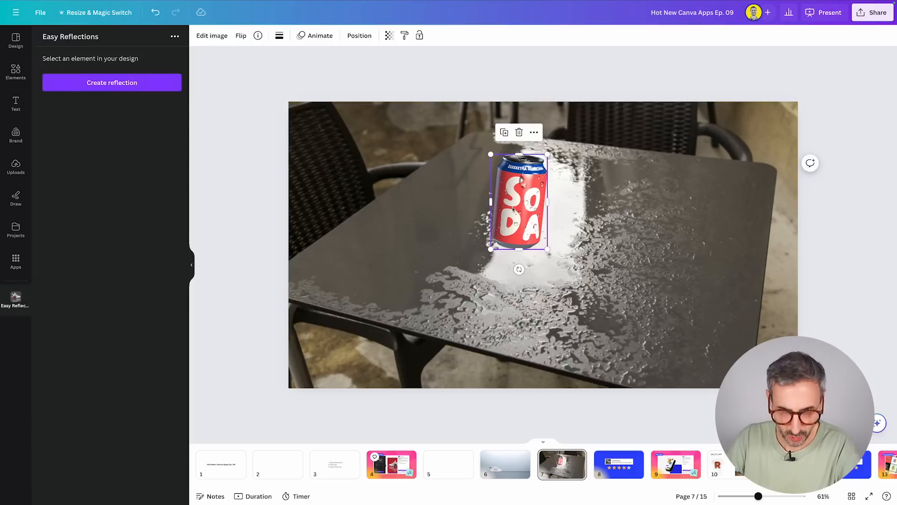
drag(514, 209, 496, 200)
drag(501, 262, 511, 272)
drag(521, 149, 513, 176)
drag(501, 222, 501, 191)
drag(503, 228, 500, 231)
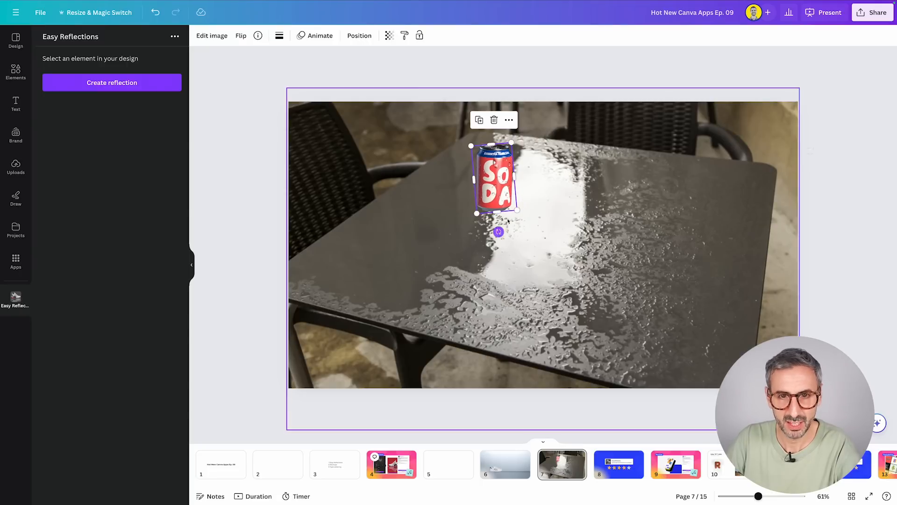
drag(503, 191, 513, 187)
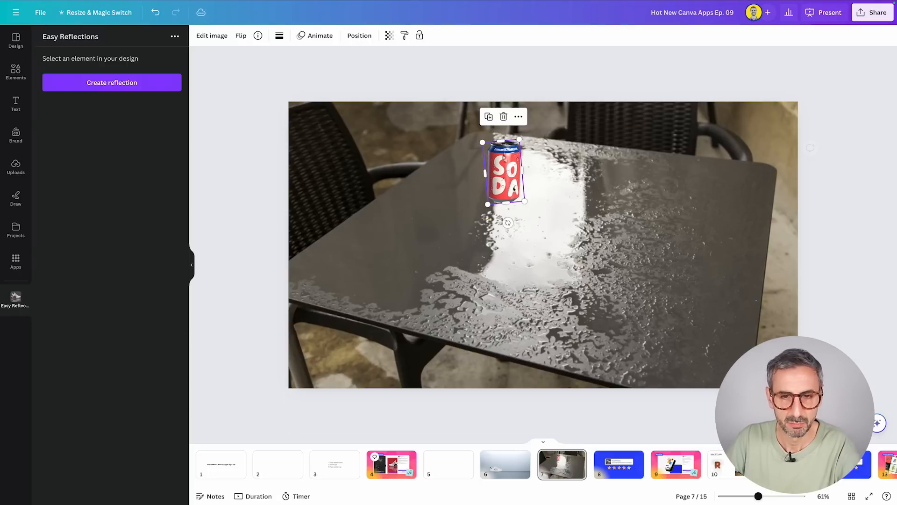
click(427, 331)
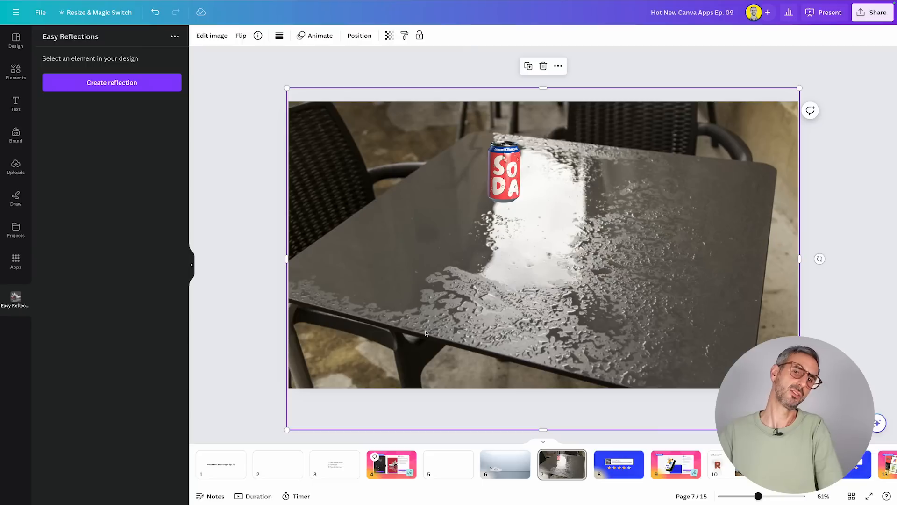
Move the soda can closer along the left edge of the table's glare and enlarge it slightly.
drag(505, 174, 494, 204)
click(504, 239)
click(339, 166)
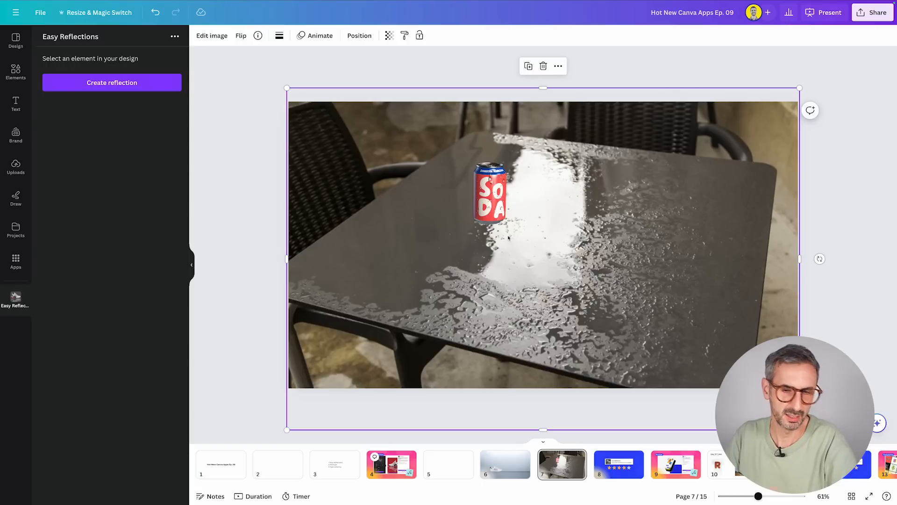
click(499, 212)
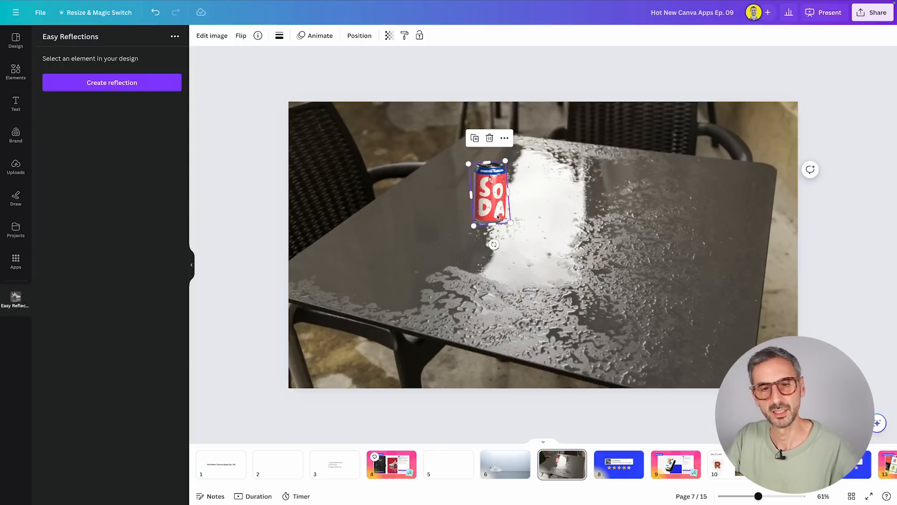
drag(505, 160, 506, 161)
click(560, 232)
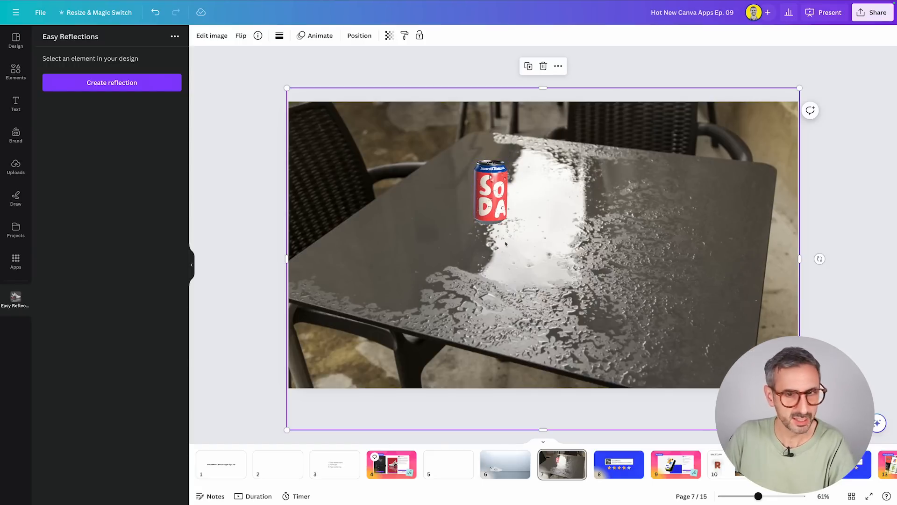
click(502, 214)
click(579, 200)
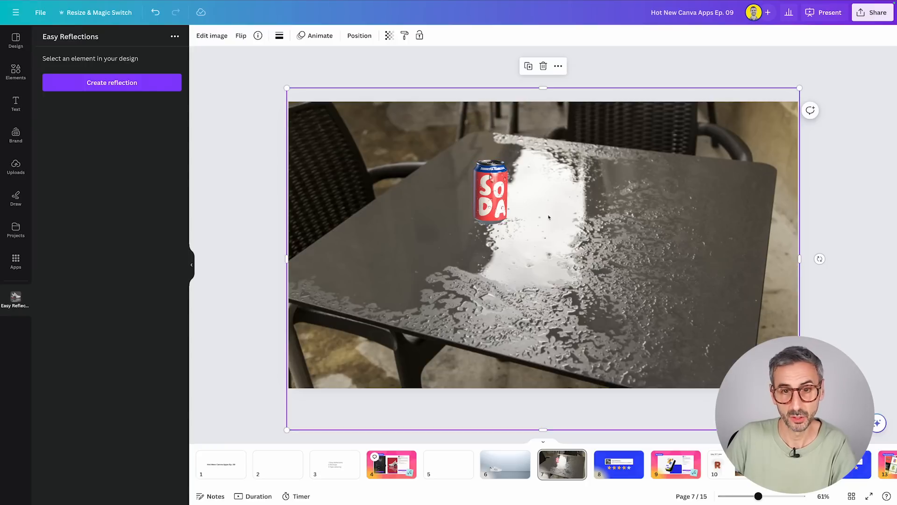
Create a reflection of the soda can positioned Right with offset 37 and opacity 28, and add it to the design.
click(501, 196)
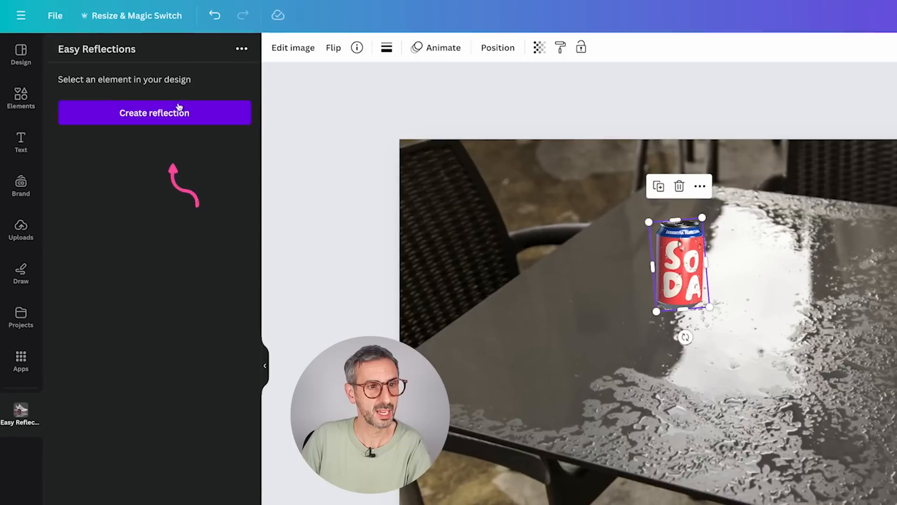
click(128, 82)
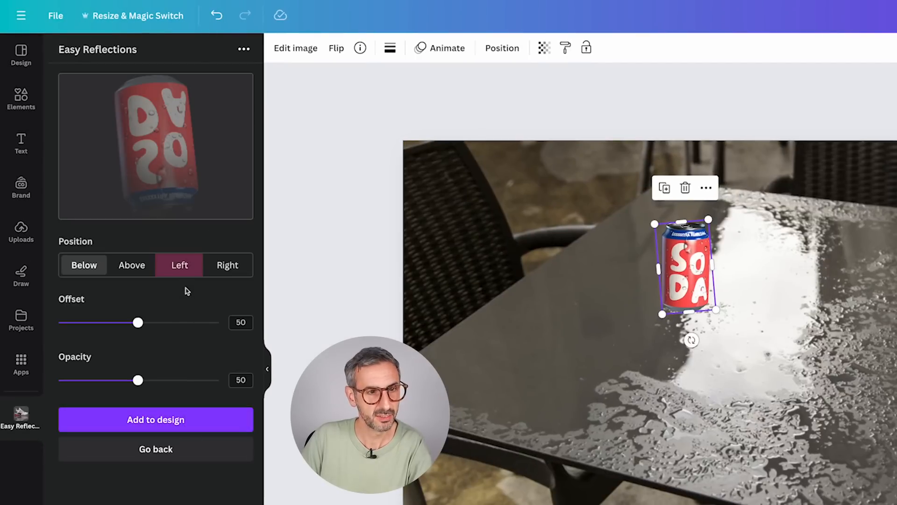
click(180, 266)
click(125, 265)
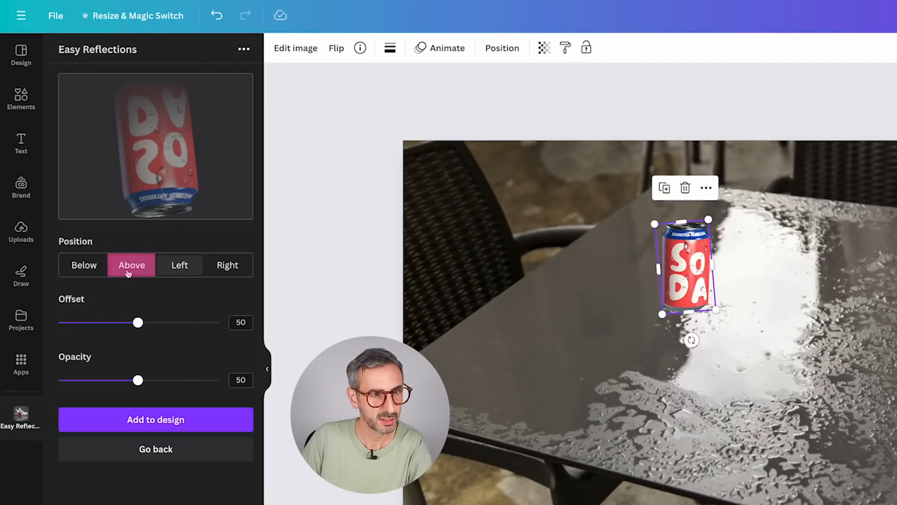
click(239, 267)
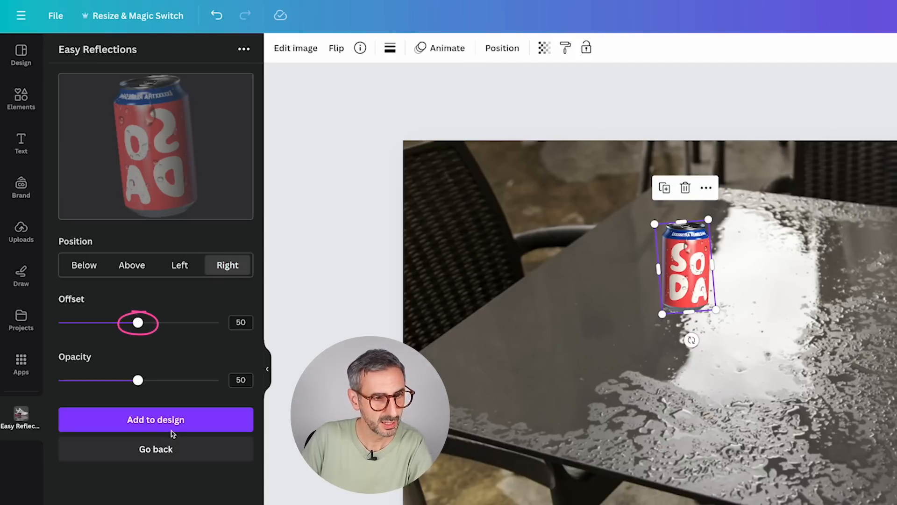
drag(138, 327, 117, 326)
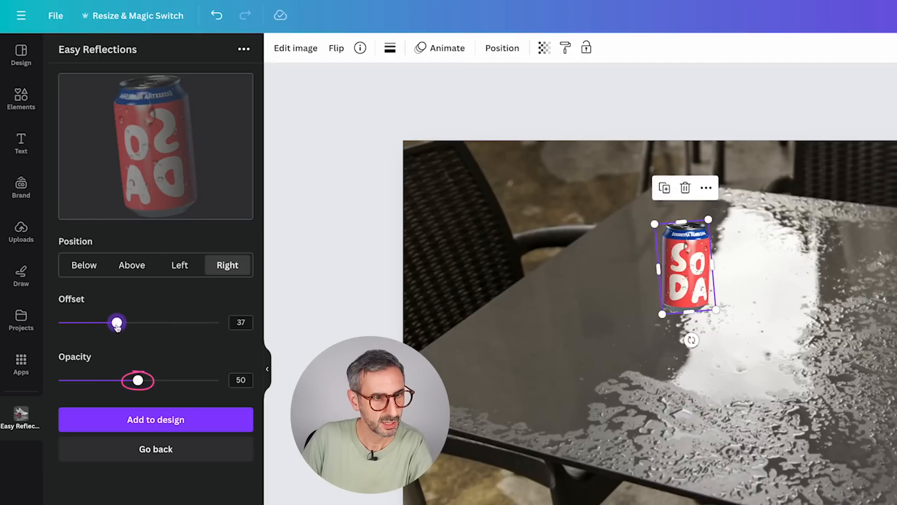
drag(137, 380, 107, 379)
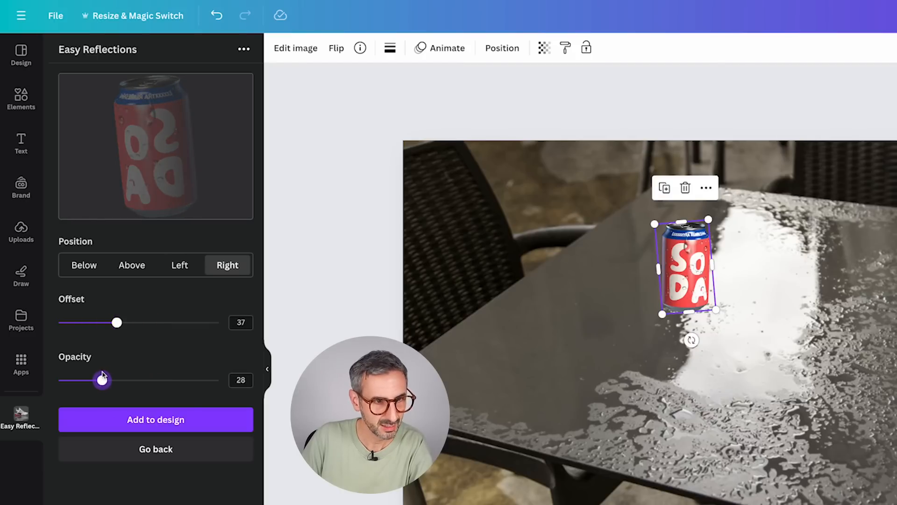
click(147, 419)
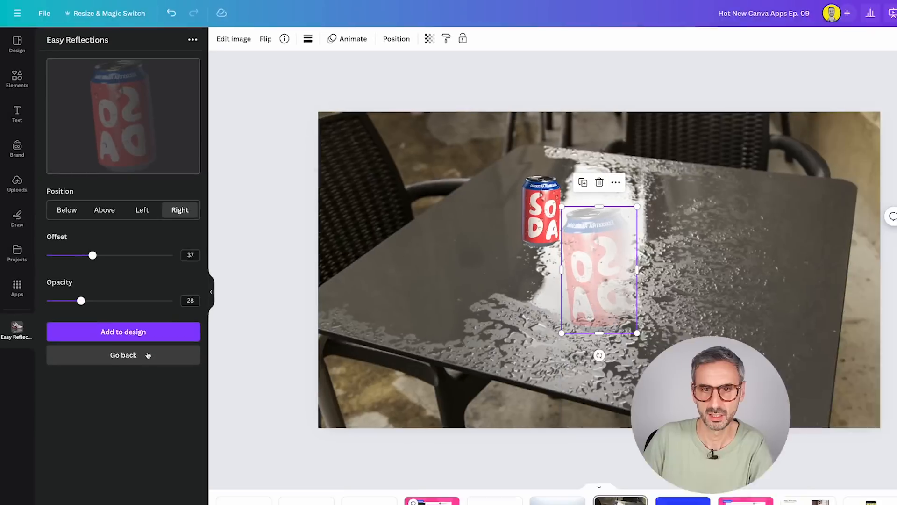
Move the reflection beside the soda can and shrink it to about 152 by 255 to match the can's height.
drag(606, 268, 608, 191)
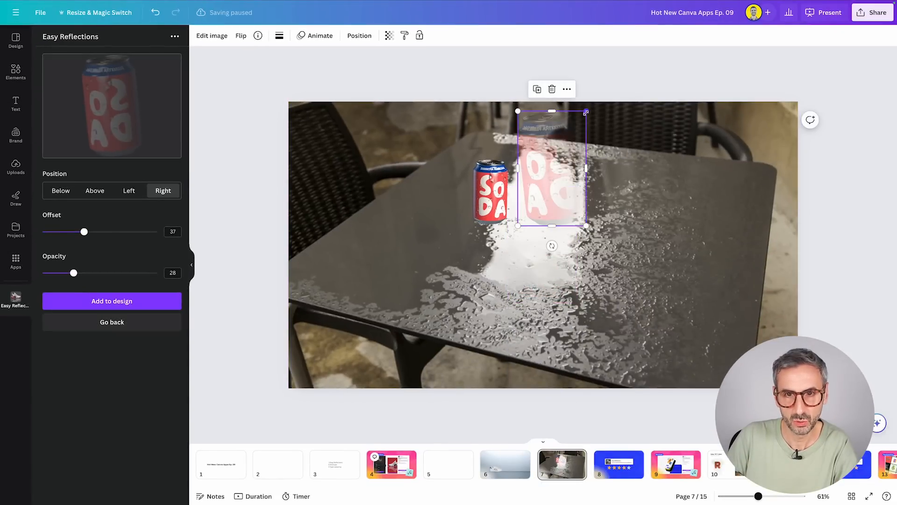
drag(586, 112, 570, 151)
drag(533, 223, 539, 221)
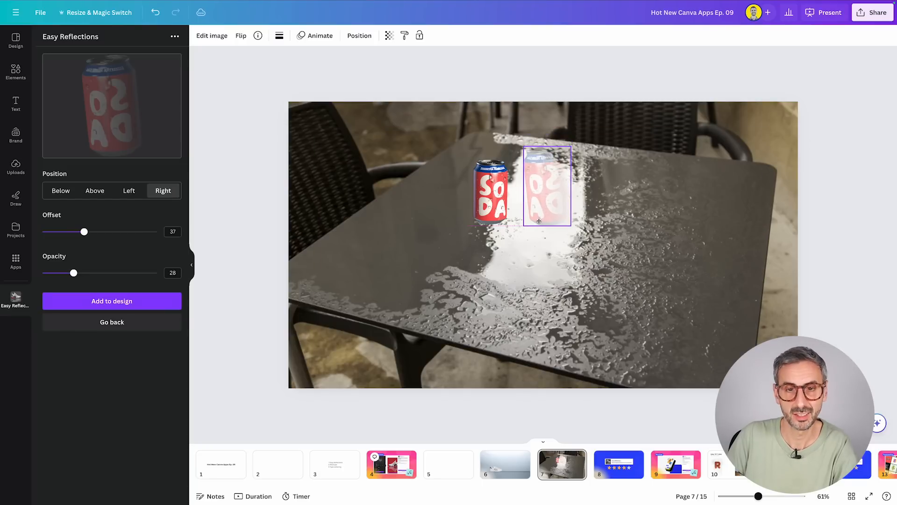
drag(539, 221, 538, 221)
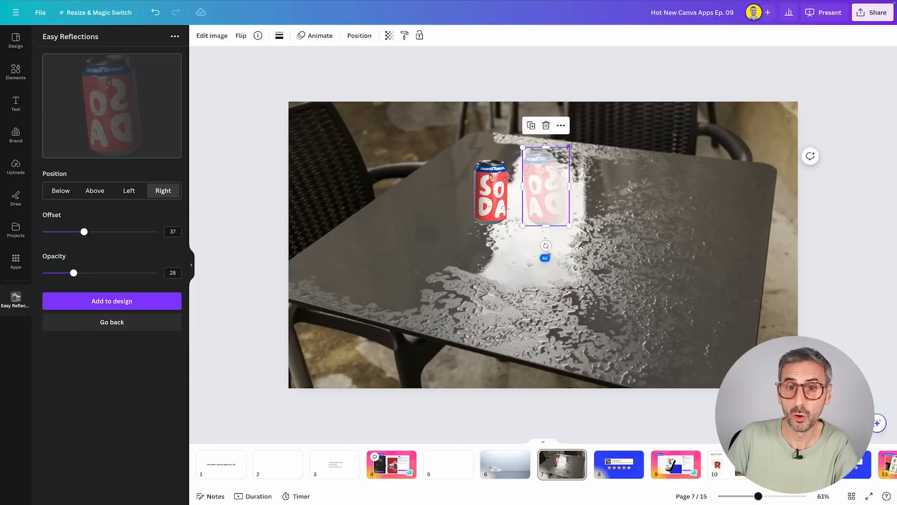
drag(570, 147, 566, 158)
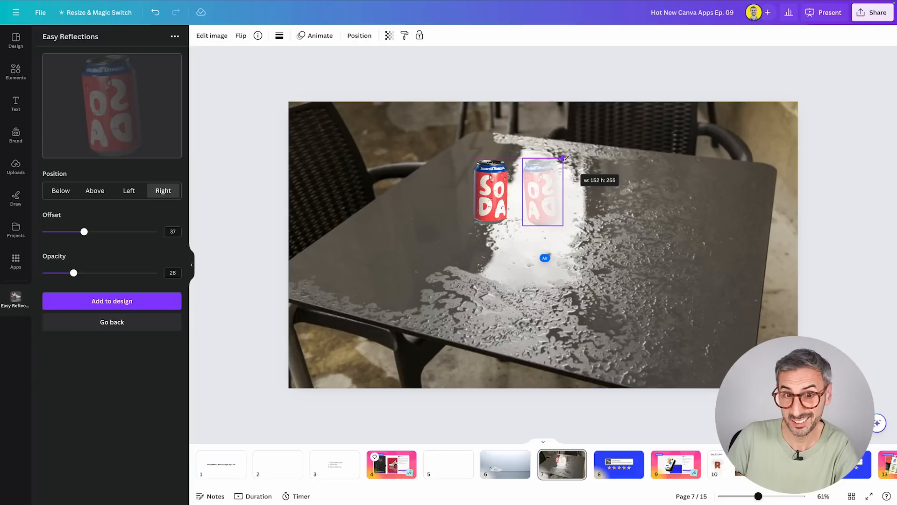
drag(566, 158, 566, 158)
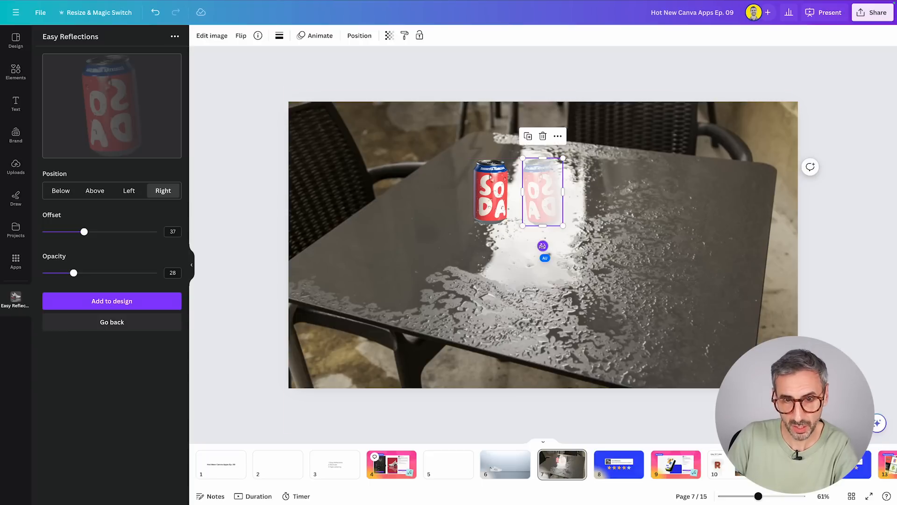
Rotate the reflection slightly clockwise and shift it against the right edge of the soda can.
drag(542, 244, 535, 248)
drag(546, 211, 522, 212)
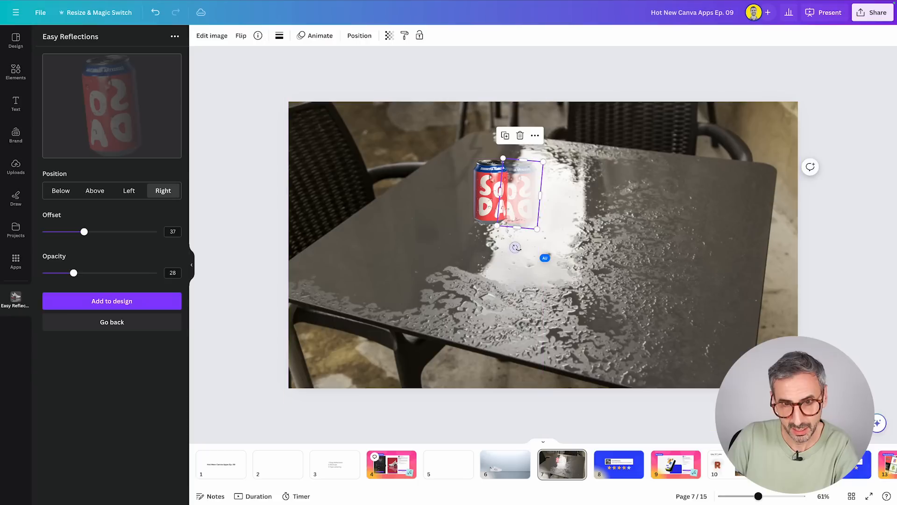
drag(516, 247, 519, 249)
drag(524, 202, 536, 201)
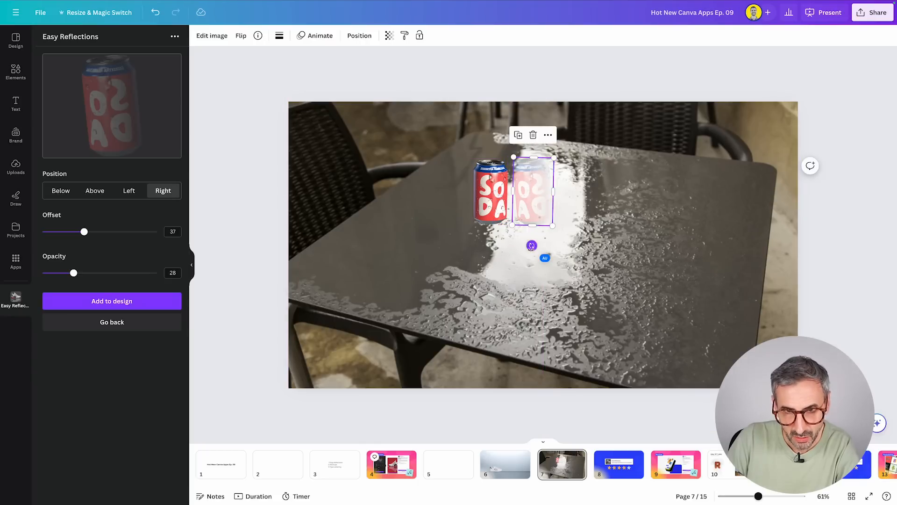
drag(531, 245, 527, 246)
drag(539, 195, 528, 199)
click(573, 274)
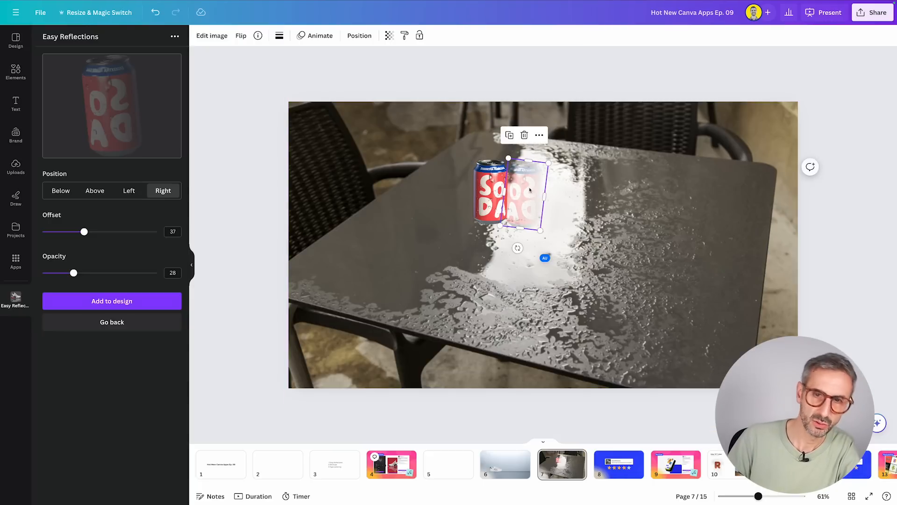
Try adjusting the side reflection's transparency, move it away from the can, and delete it.
click(391, 36)
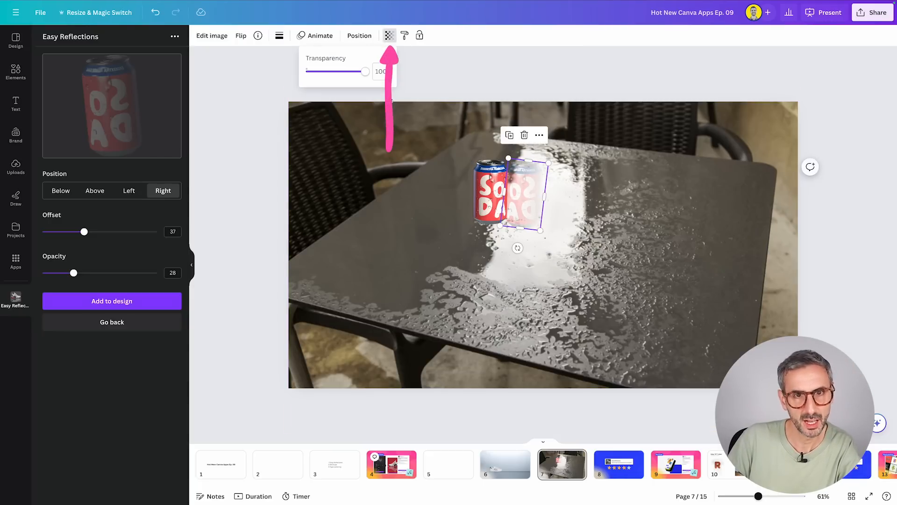
mouse_move(363, 73)
mouse_down()
mouse_move(339, 72)
mouse_move(368, 74)
mouse_up()
drag(529, 200, 558, 207)
key(Delete)
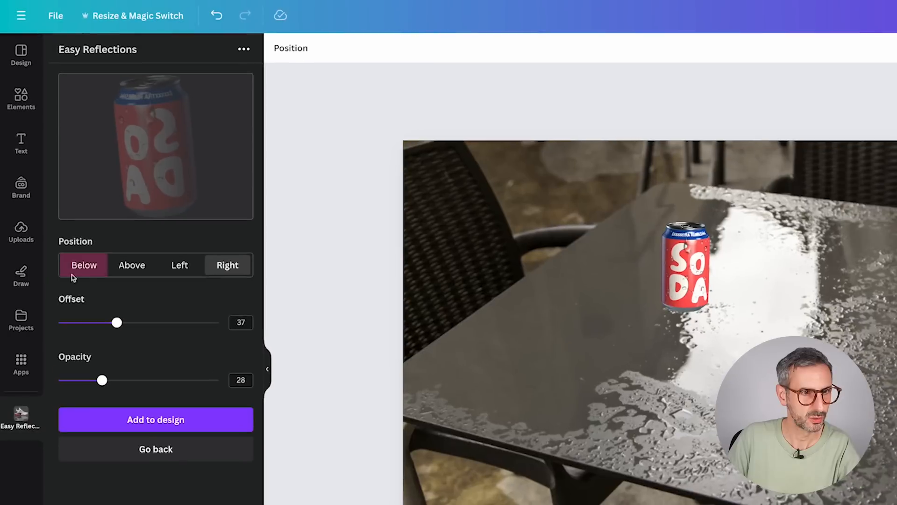
Add a Below reflection of the soda can with offset 50 and opacity 50, and fit it beneath the can at matching size.
click(59, 214)
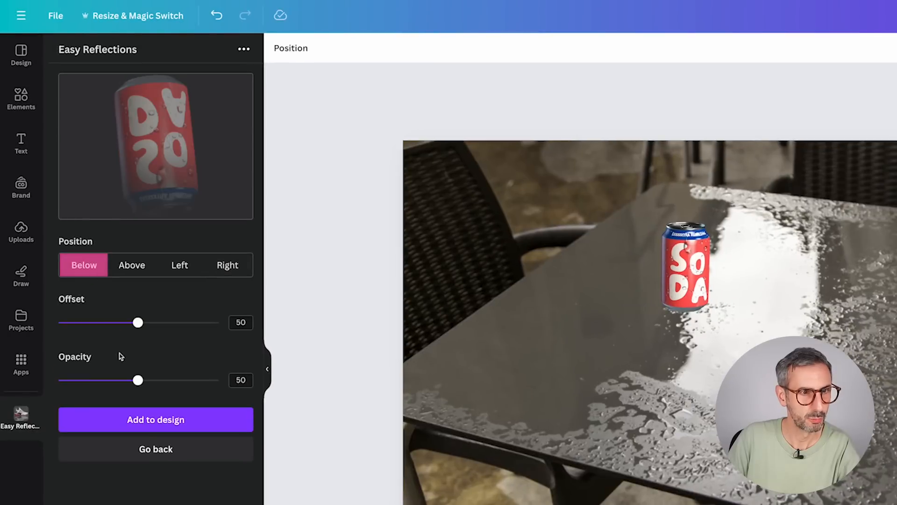
click(133, 420)
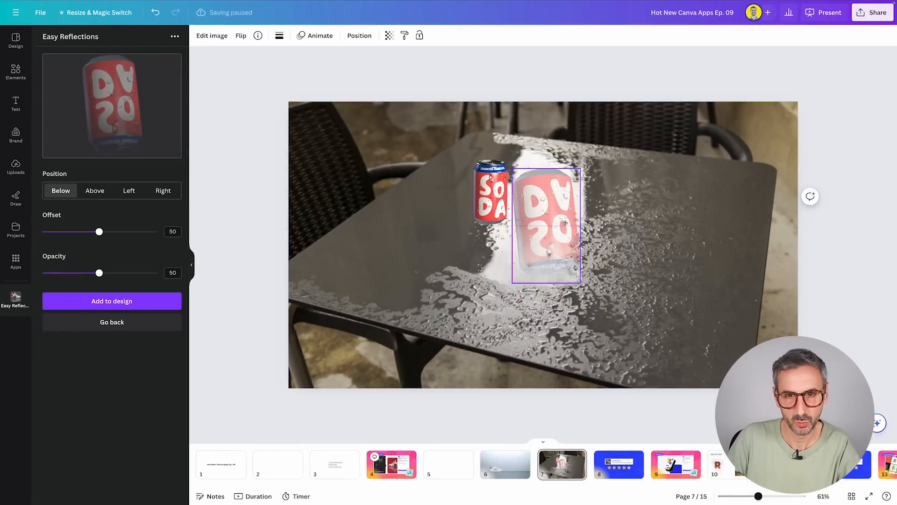
drag(565, 222, 564, 214)
drag(581, 271, 571, 314)
mouse_move(521, 247)
mouse_down()
mouse_move(511, 234)
mouse_move(516, 250)
mouse_up()
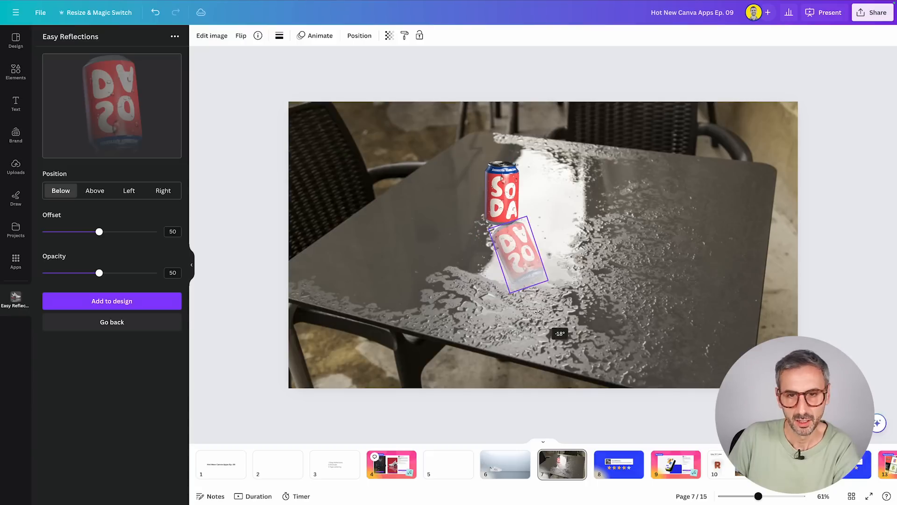
Reduce the reflection's counterclockwise tilt and shift it until its upper edge meets the base of the soda can.
drag(538, 316, 537, 314)
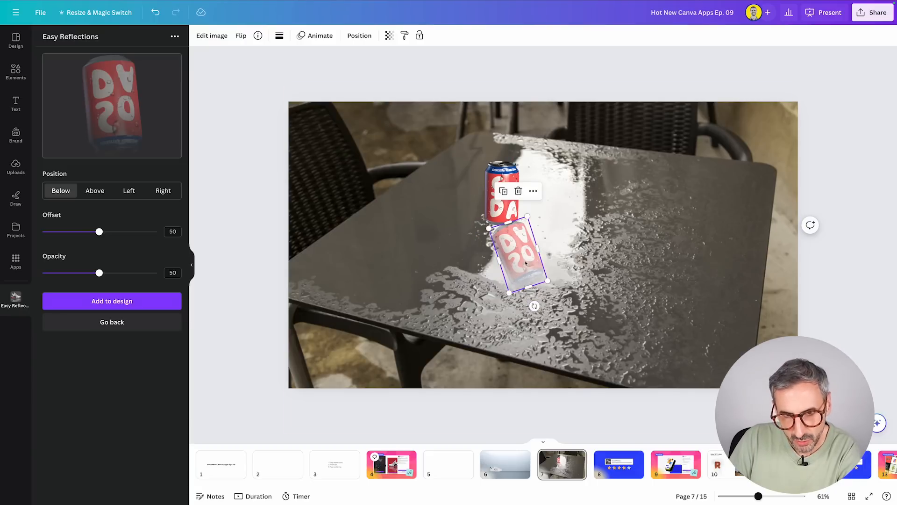
drag(526, 263, 524, 265)
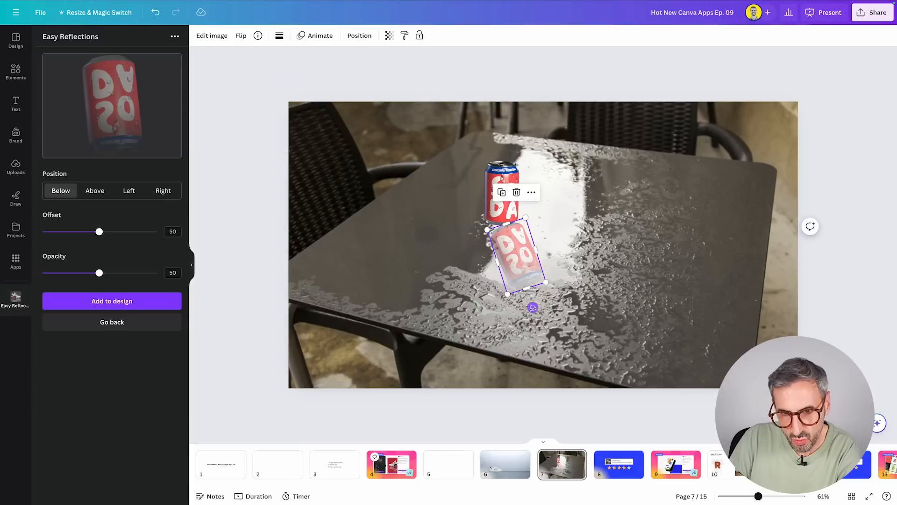
drag(533, 307, 527, 309)
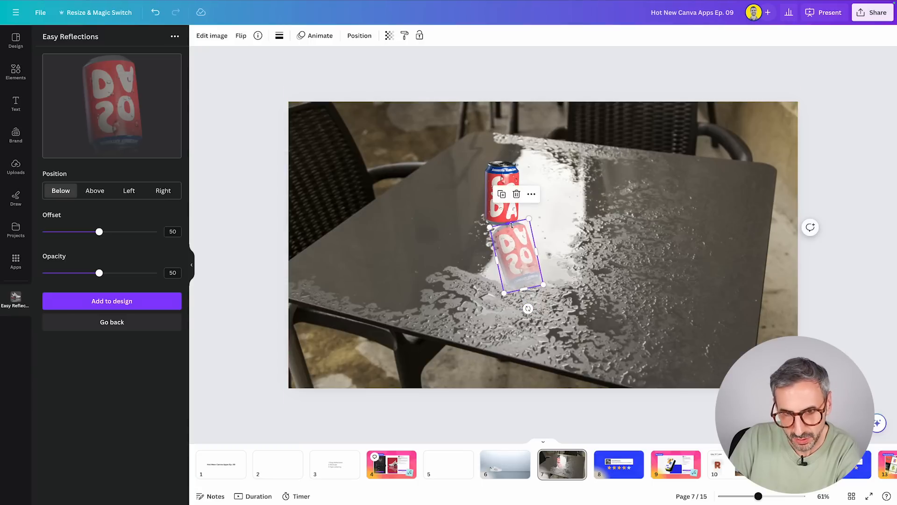
drag(512, 225, 513, 229)
drag(515, 260, 511, 256)
click(548, 295)
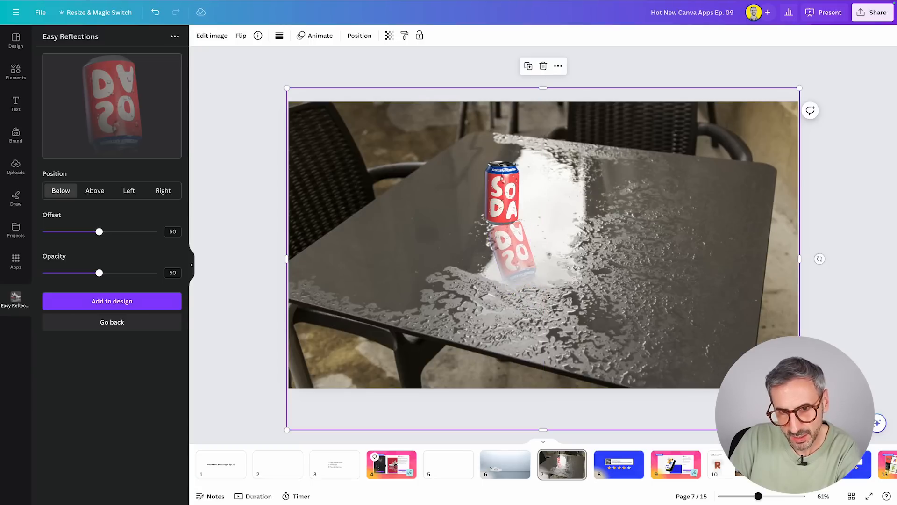
click(506, 229)
drag(505, 224, 505, 225)
click(659, 289)
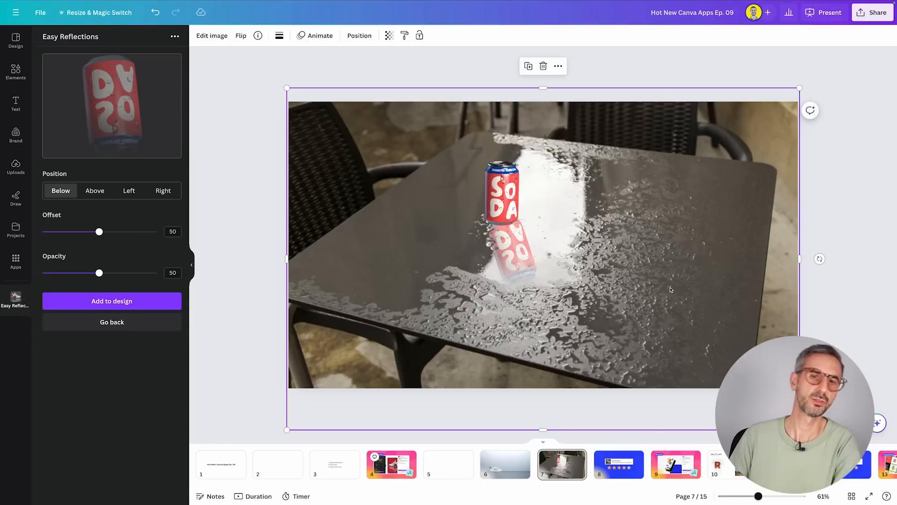
click(389, 36)
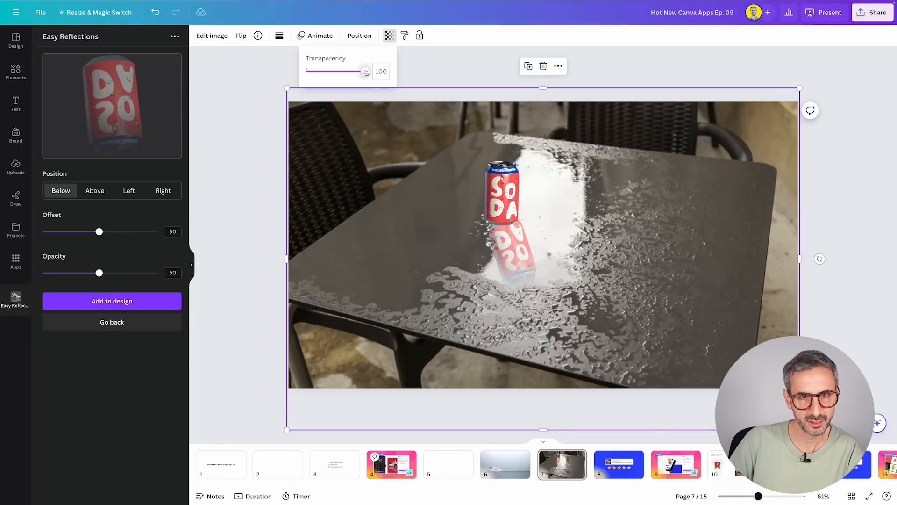
mouse_move(366, 72)
mouse_down()
mouse_move(351, 71)
mouse_move(367, 73)
mouse_up()
click(505, 181)
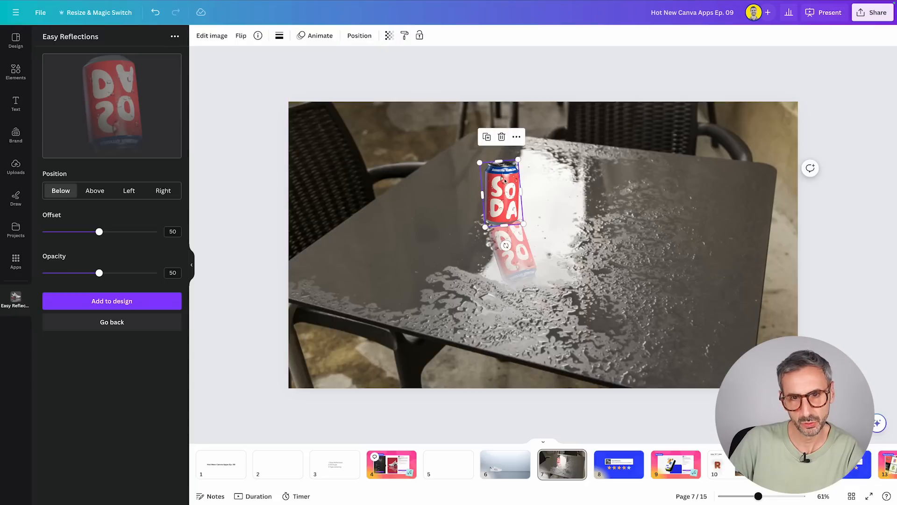
Make the reflection beneath the soda can fainter and resize it to about 152 by 253.
click(506, 245)
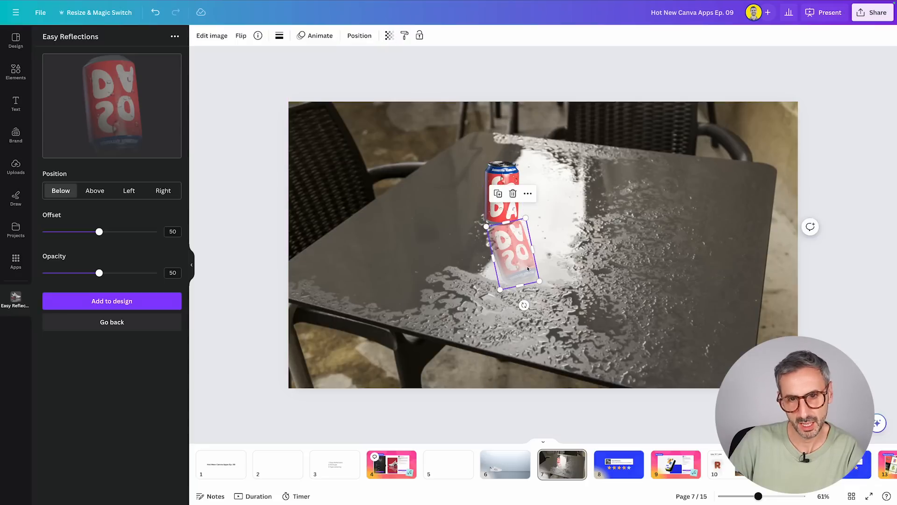
click(389, 35)
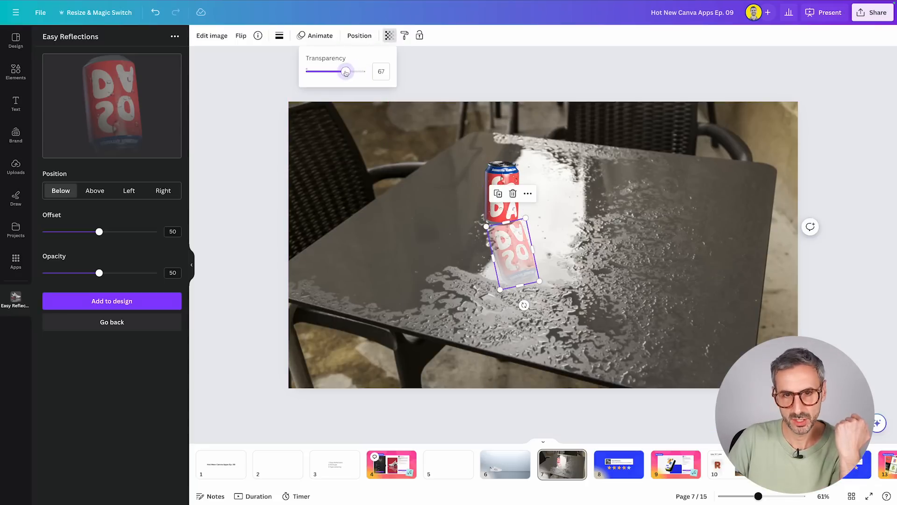
drag(346, 72, 334, 74)
click(414, 242)
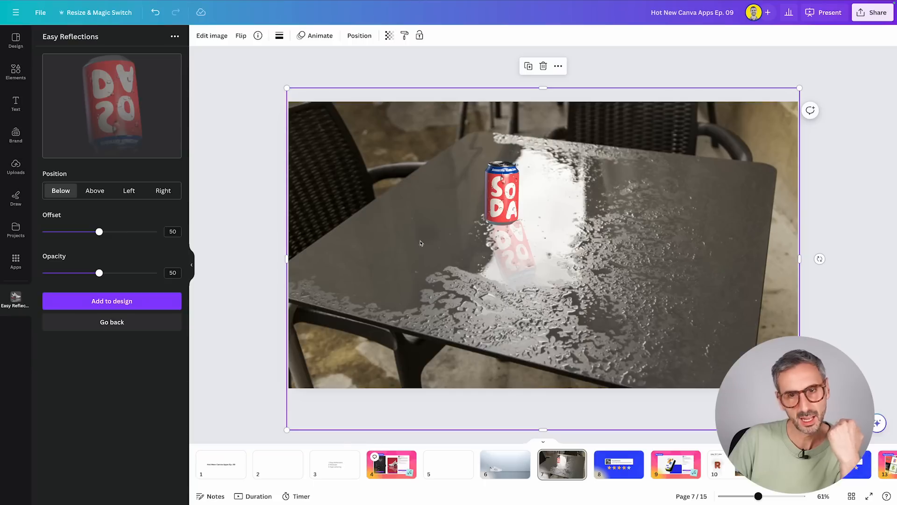
click(520, 239)
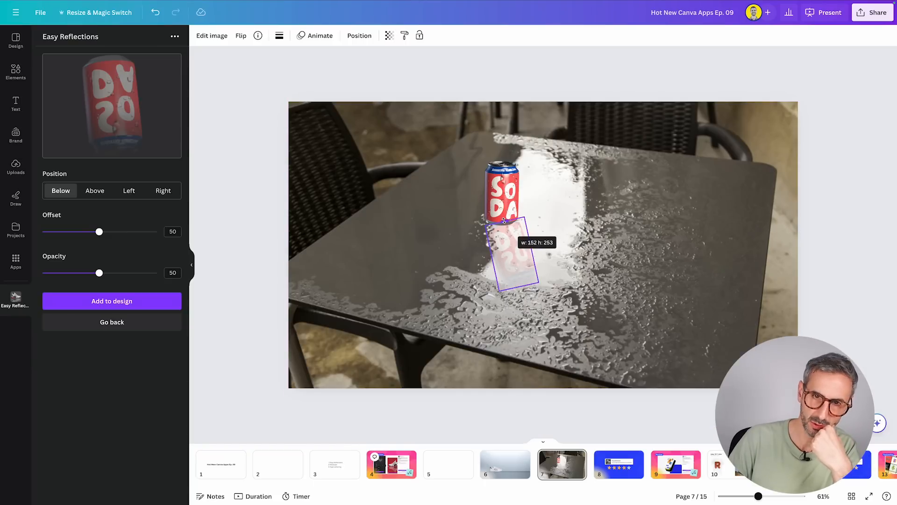
click(608, 317)
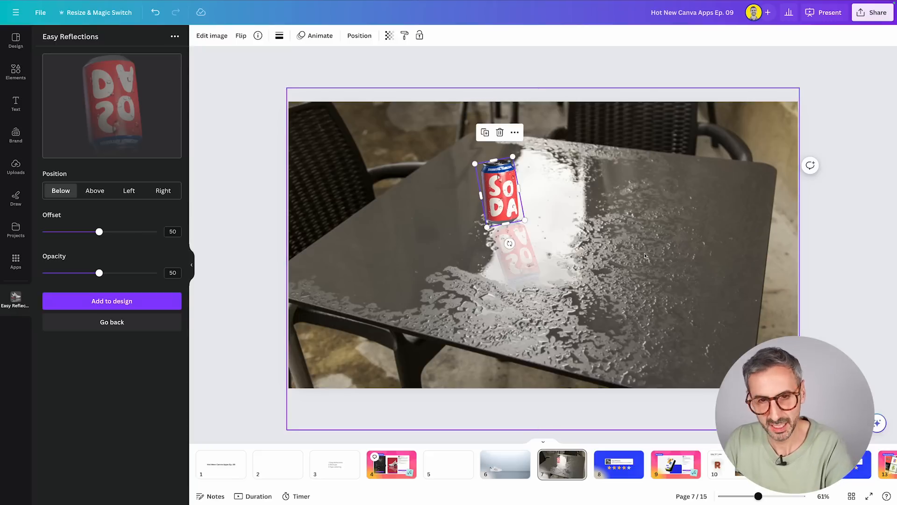
Nudge the soda can down onto its reflection and rotate it slightly clockwise so it stands upright.
key(Down)
key(Down)
key(Down)
key(Down)
key(Down)
key(Down)
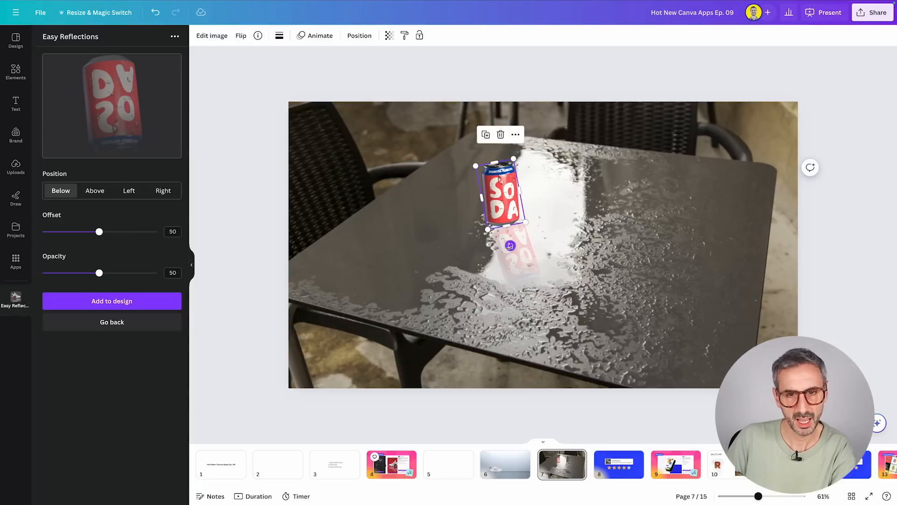
drag(510, 245, 506, 250)
click(640, 274)
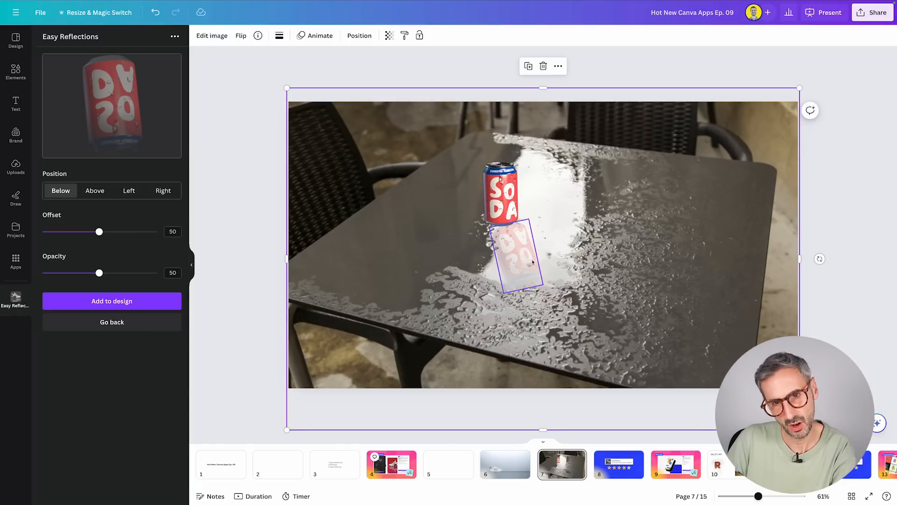
Rotate the reflection slightly counterclockwise and shift it so it continues from the base of the soda can.
click(522, 262)
click(625, 239)
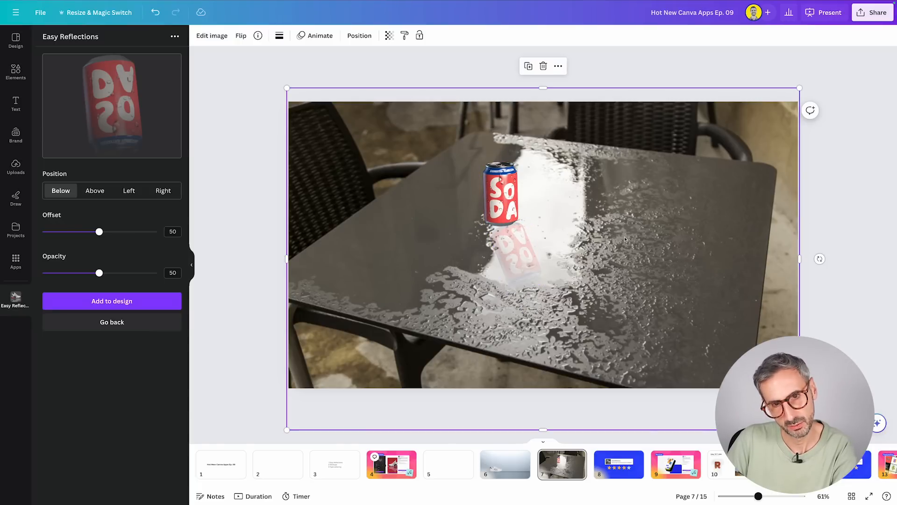
click(529, 276)
drag(529, 276, 532, 273)
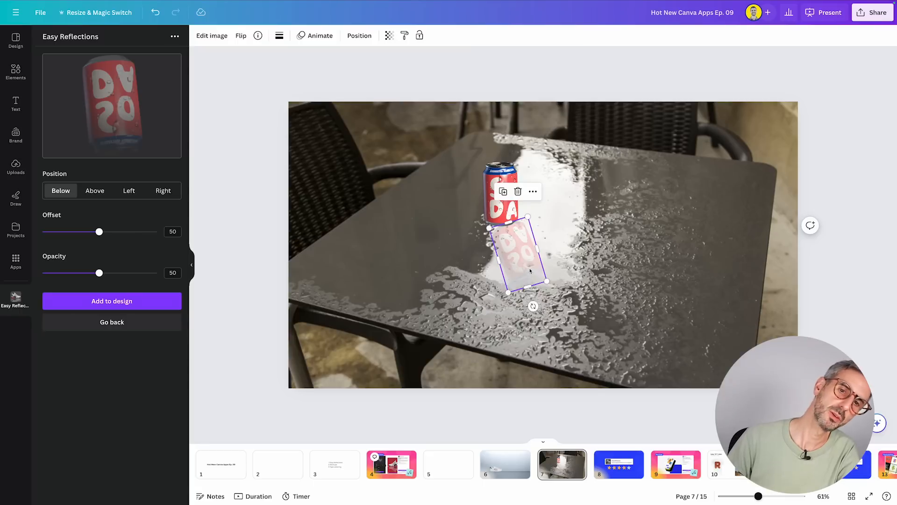
key(Escape)
click(591, 237)
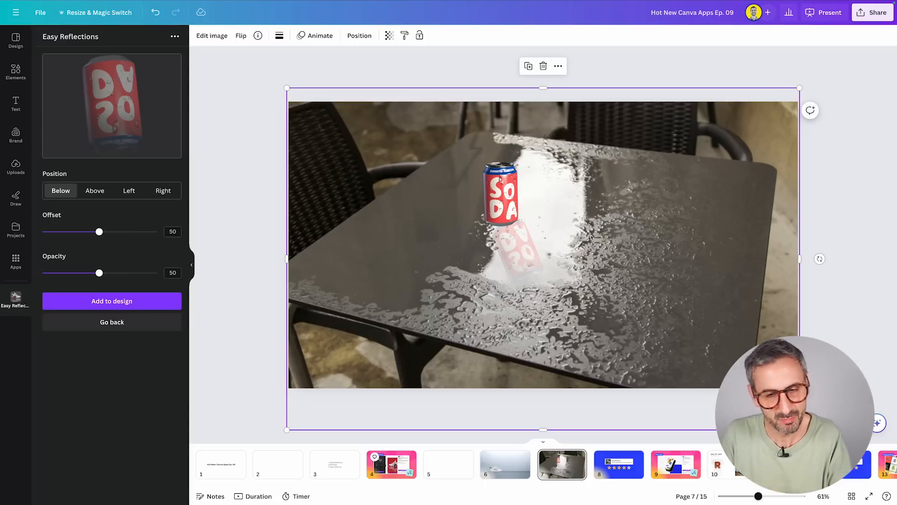
click(824, 226)
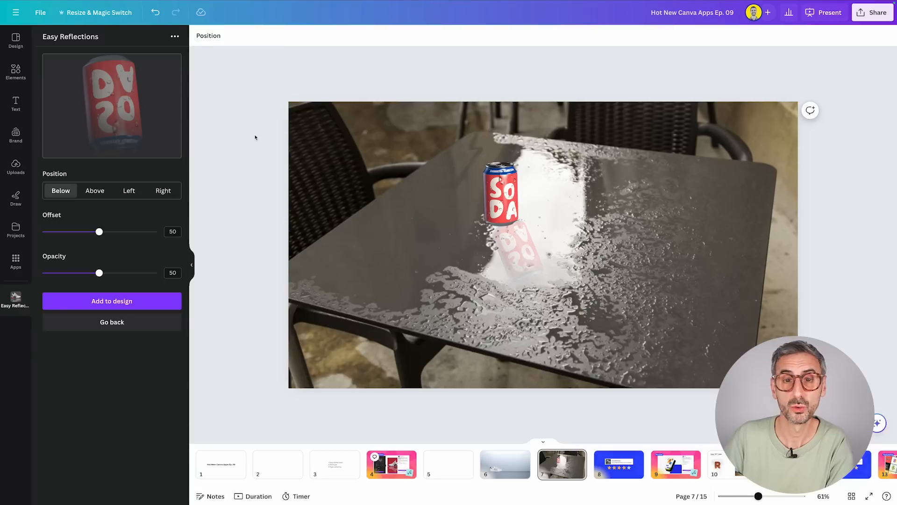
Group the soda can with its reflection.
drag(255, 137, 587, 339)
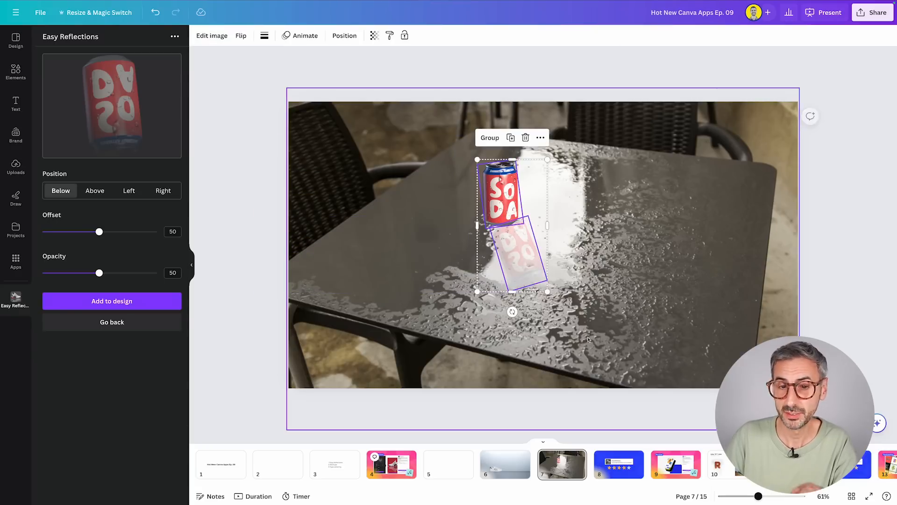
click(490, 138)
click(721, 295)
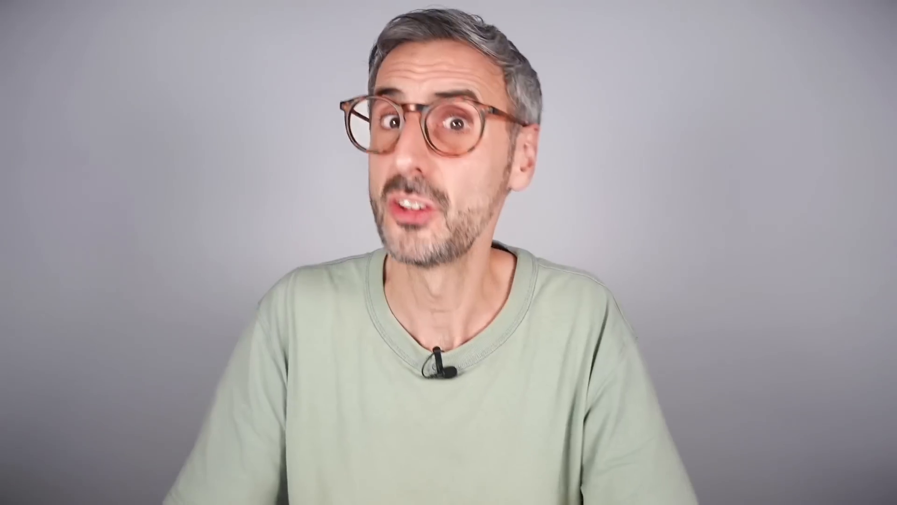
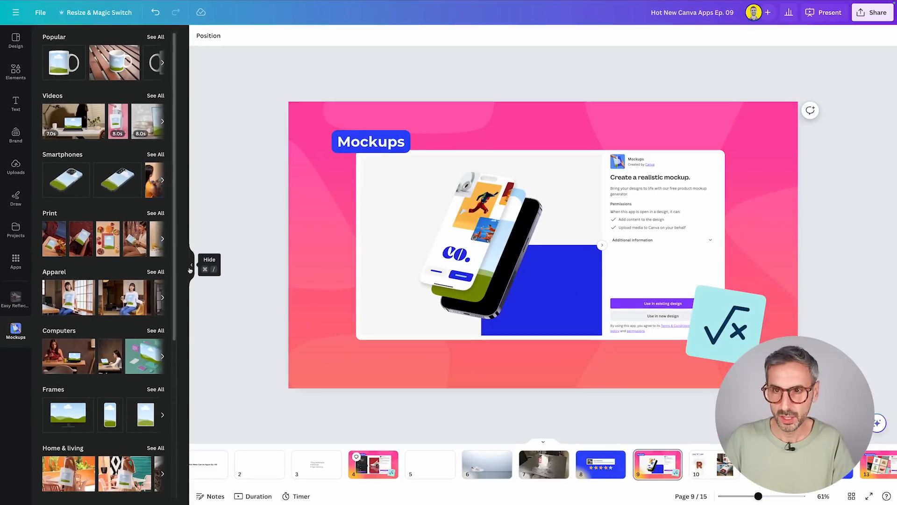
Open the Mockups app from the image editing options of the pink background graphic on page 9.
click(330, 337)
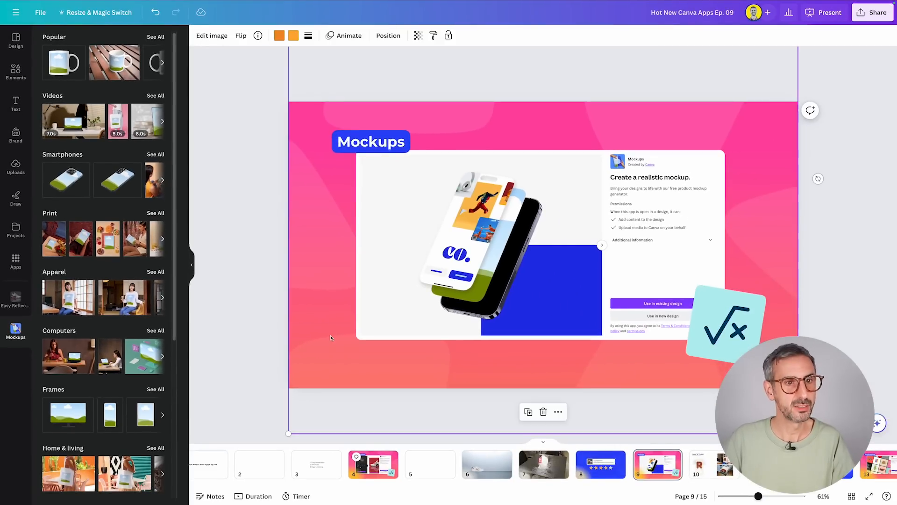
click(218, 41)
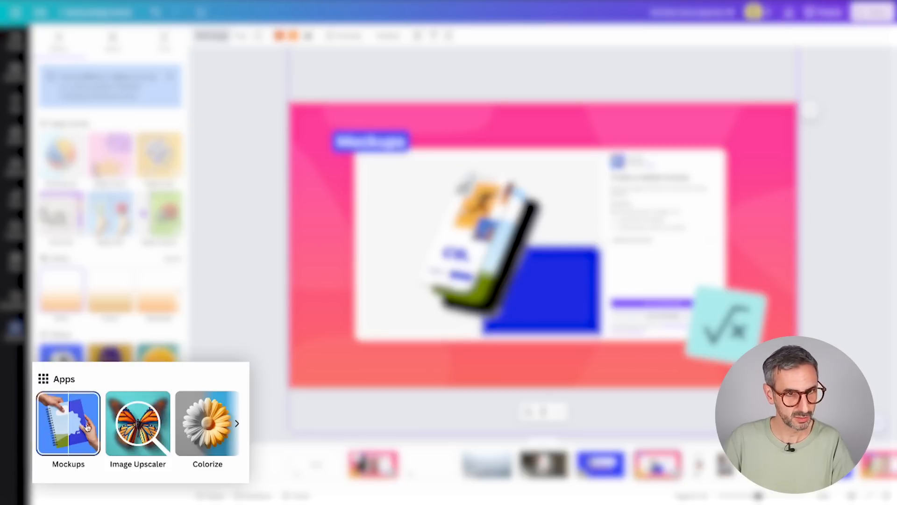
click(60, 428)
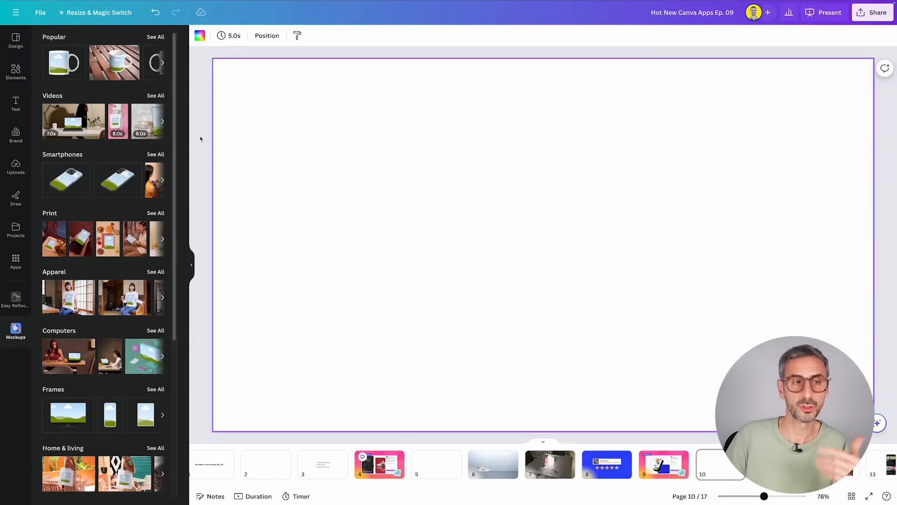
Add the pixel-art emoji with sunglasses from the recently used elements to the blank page.
click(15, 73)
click(70, 361)
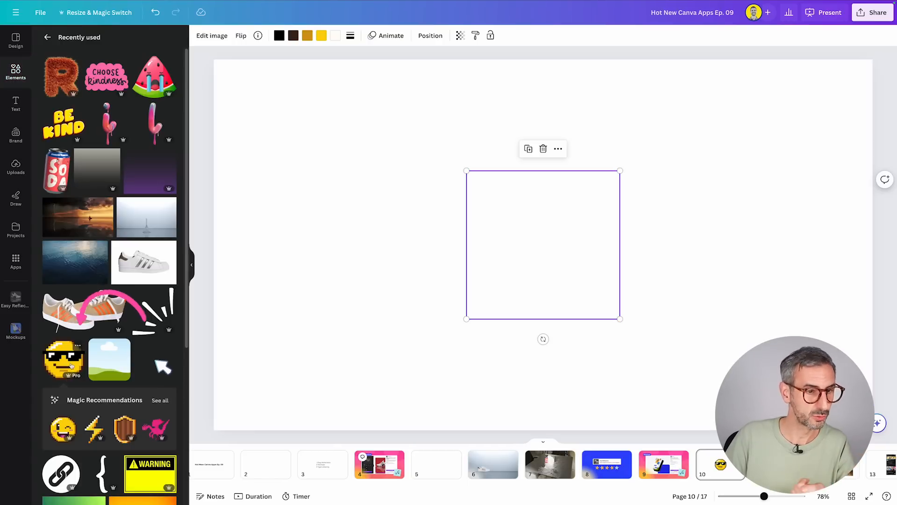
click(503, 165)
drag(387, 142, 617, 371)
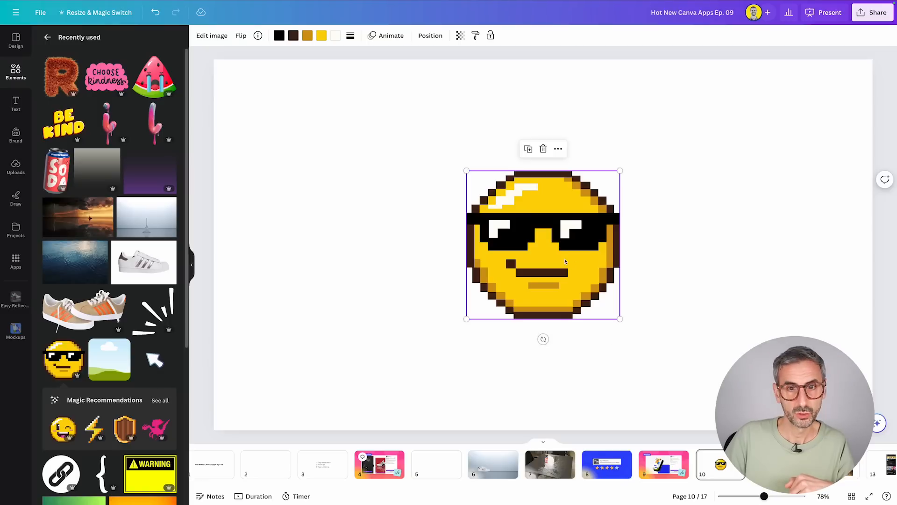
Look over the emoji's image editing options and switch to the Mockups app with the emoji selected.
click(211, 37)
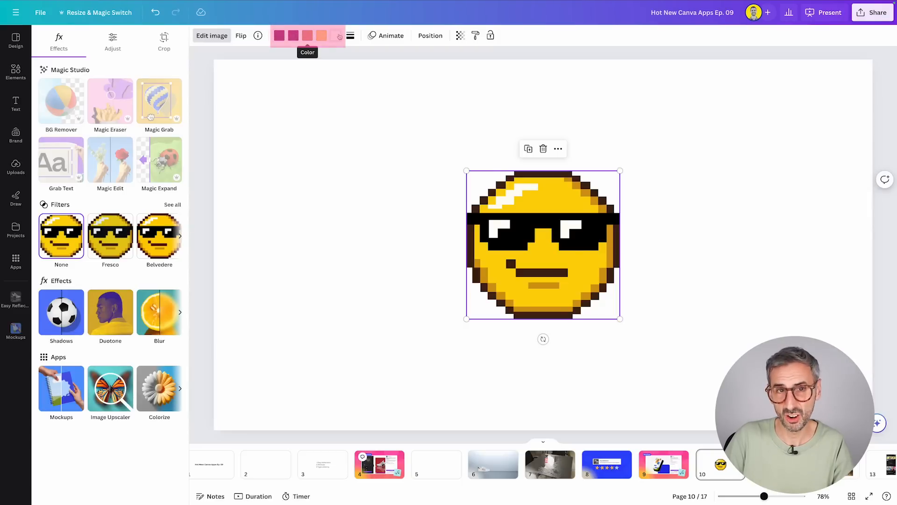
mouse_move(578, 255)
mouse_down()
mouse_move(542, 240)
mouse_move(579, 255)
mouse_up()
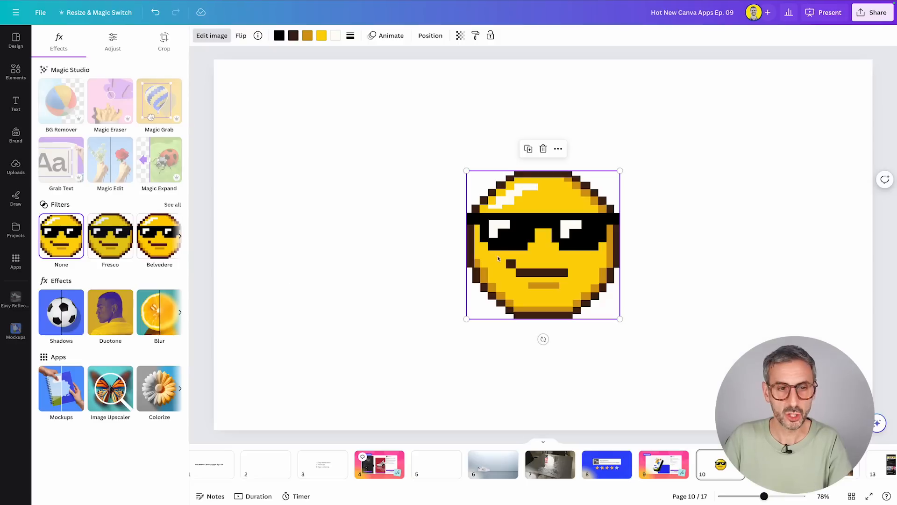
click(16, 329)
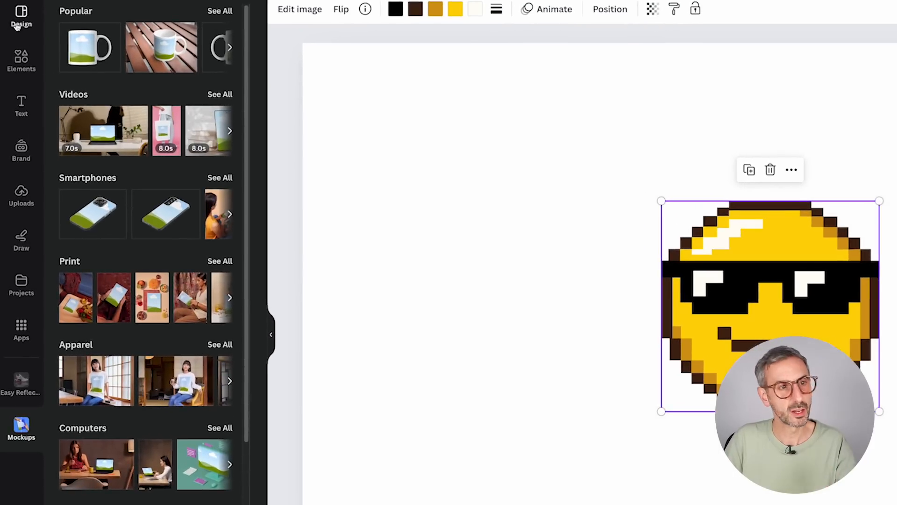
Place the emoji on the Home & living tote bag mockup showing a person in blue beside a green table.
scroll(92, 165, down, 3)
scroll(130, 193, down, 5)
scroll(145, 356, up, 8)
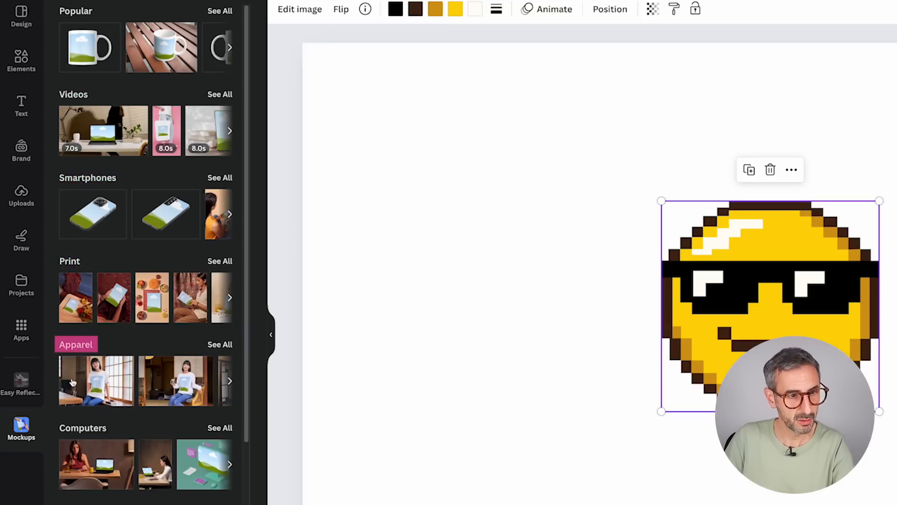
scroll(162, 464, down, 3)
scroll(219, 327, down, 1)
click(220, 320)
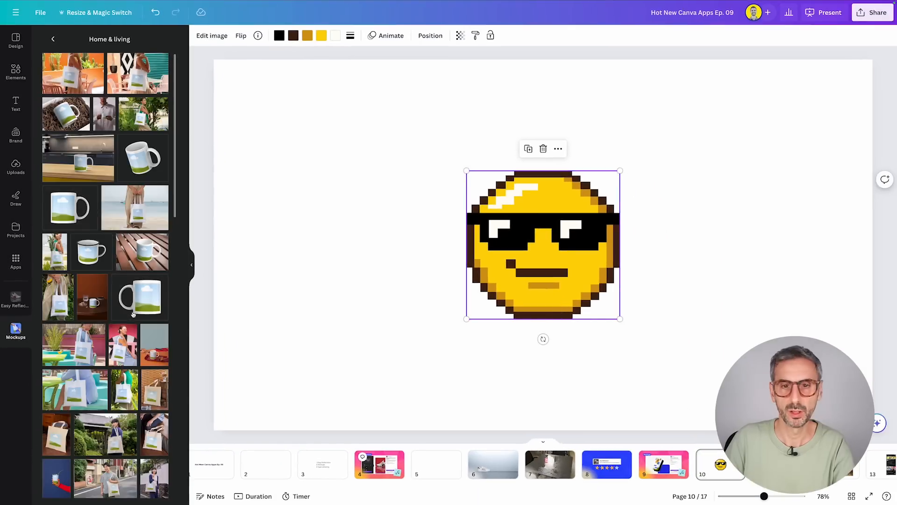
scroll(181, 216, down, 1)
scroll(128, 246, down, 1)
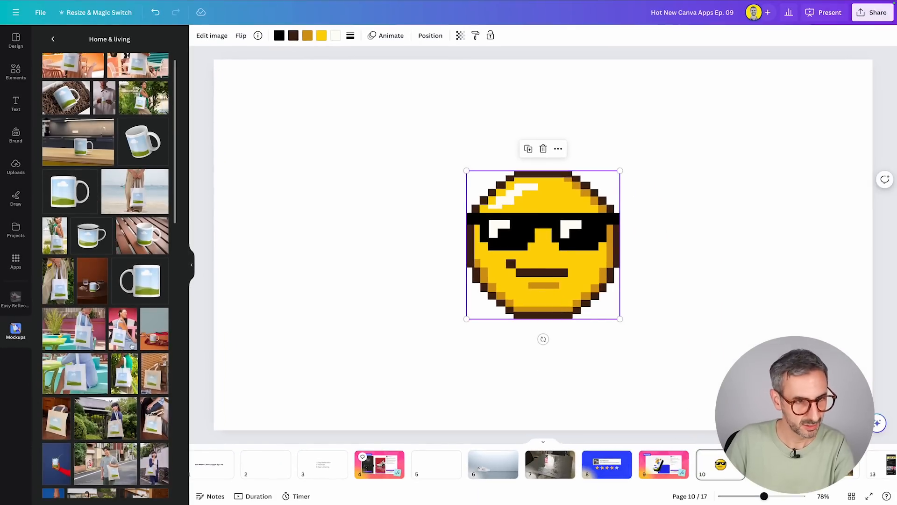
click(123, 322)
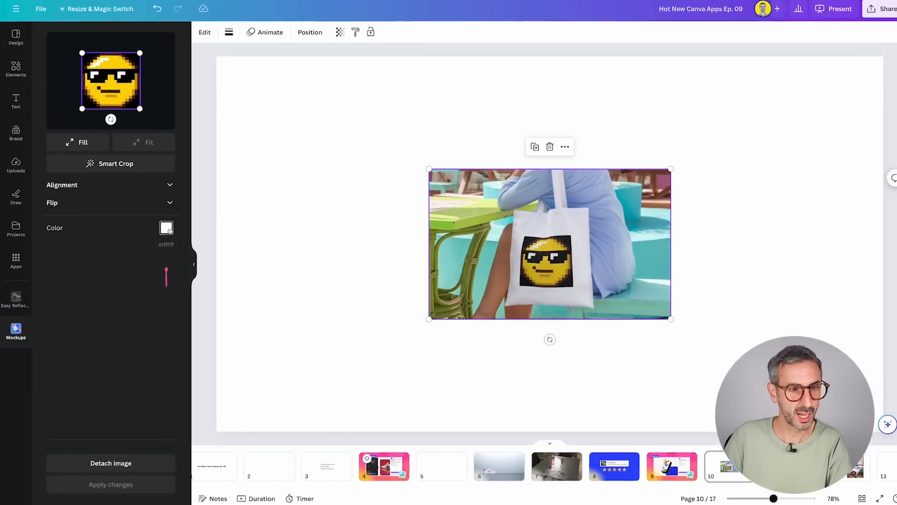
Change the tote bag's colour to black, apply the change, and move the mockup to the upper-left area of the page.
click(164, 229)
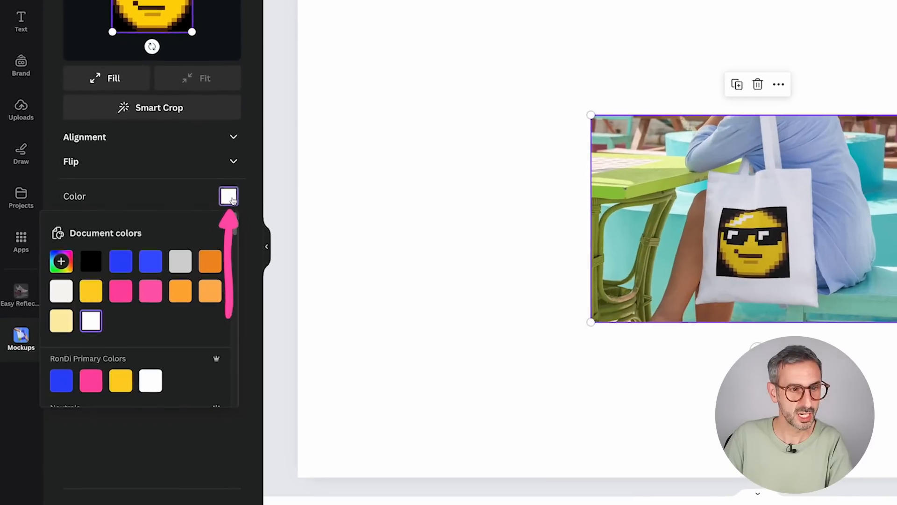
click(93, 262)
click(153, 504)
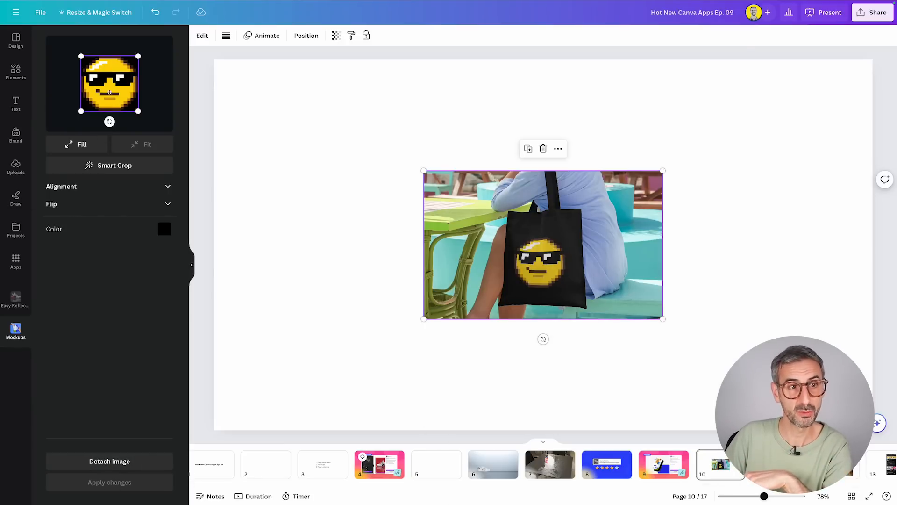
drag(524, 221, 350, 136)
Add the crying watermelon from the recently used elements, scale it to about 481 by 455, and place it beside the tote bag mockup.
click(15, 71)
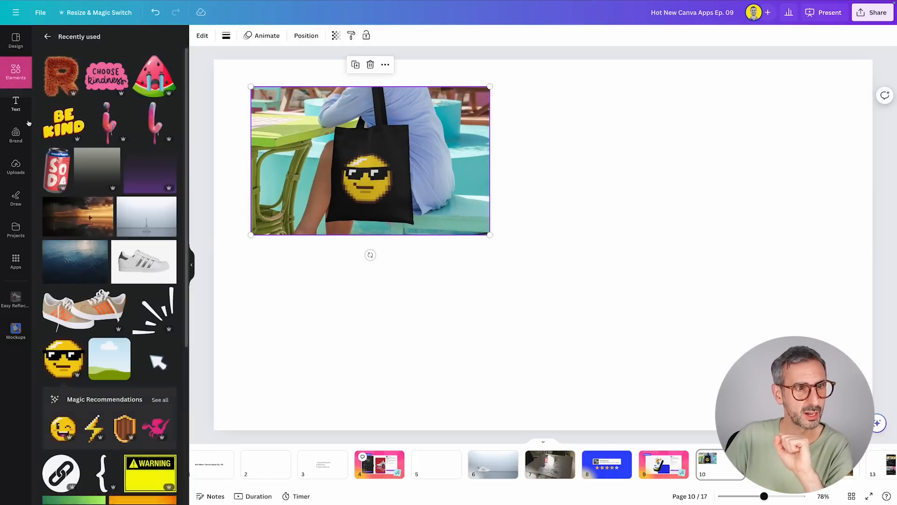
click(161, 81)
drag(387, 96, 534, 236)
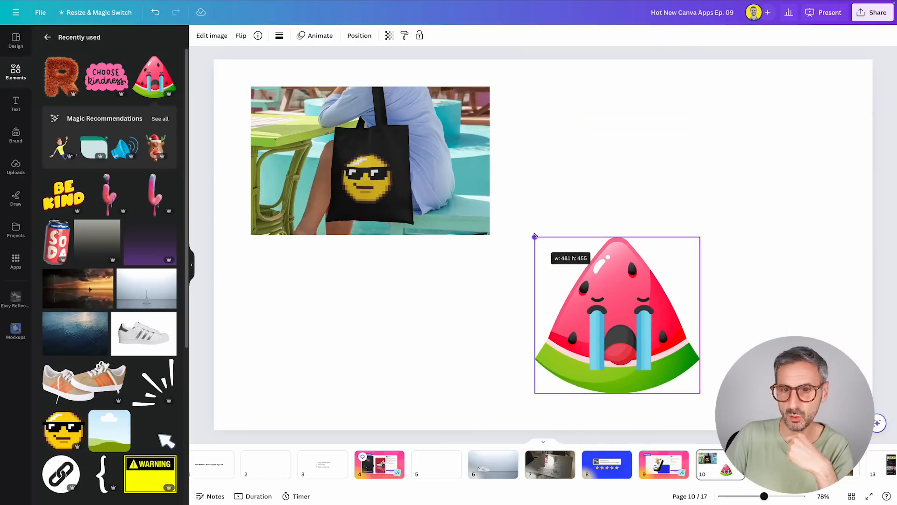
drag(601, 301, 660, 210)
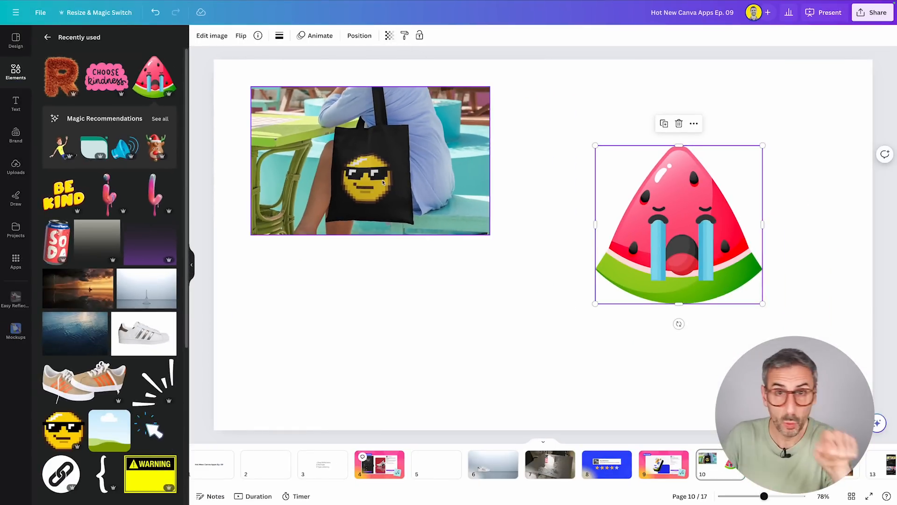
drag(689, 193, 672, 203)
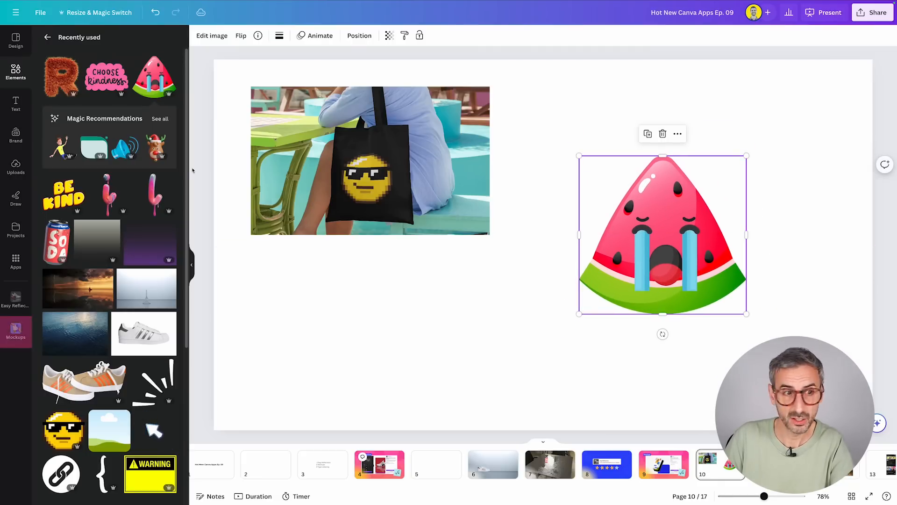
Place the watermelon on the first Popular mug mockup and position the mug to the right of the tote bag.
click(17, 333)
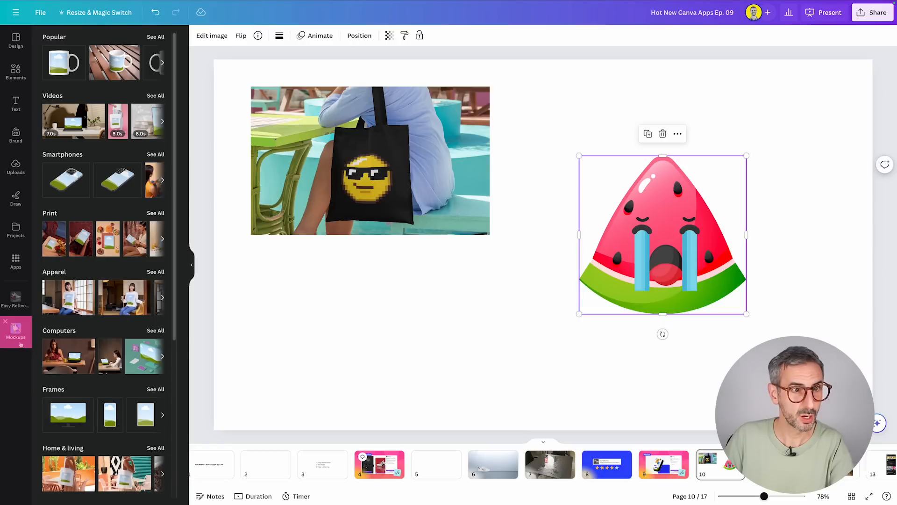
click(68, 67)
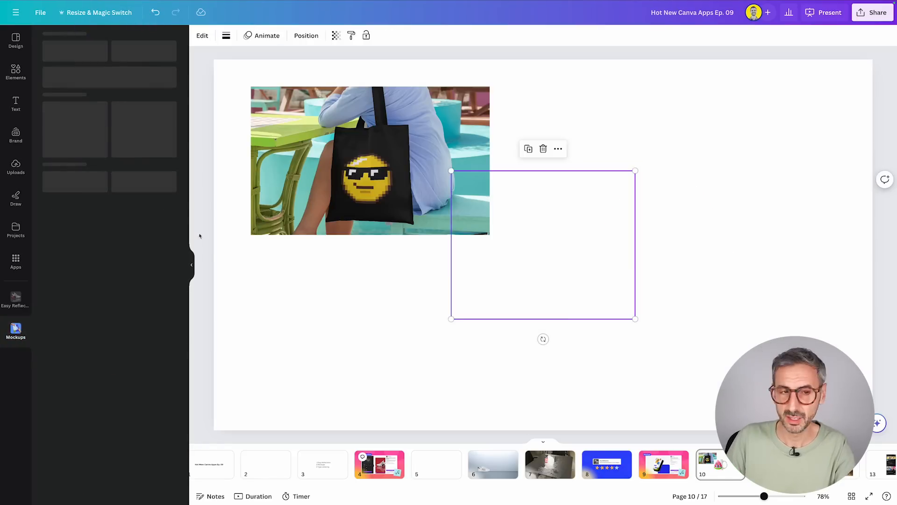
drag(666, 266, 551, 256)
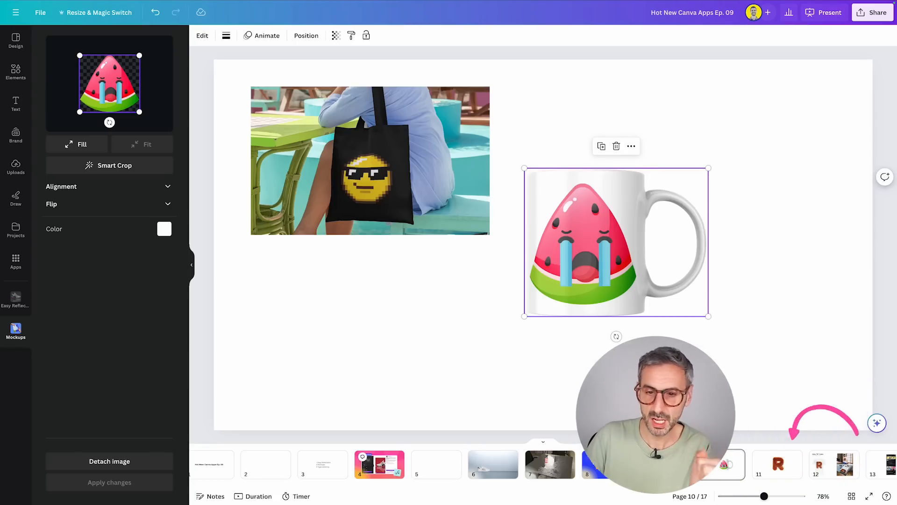
On page 11, enlarge the furry letter R and position it in the left half of the page.
click(776, 464)
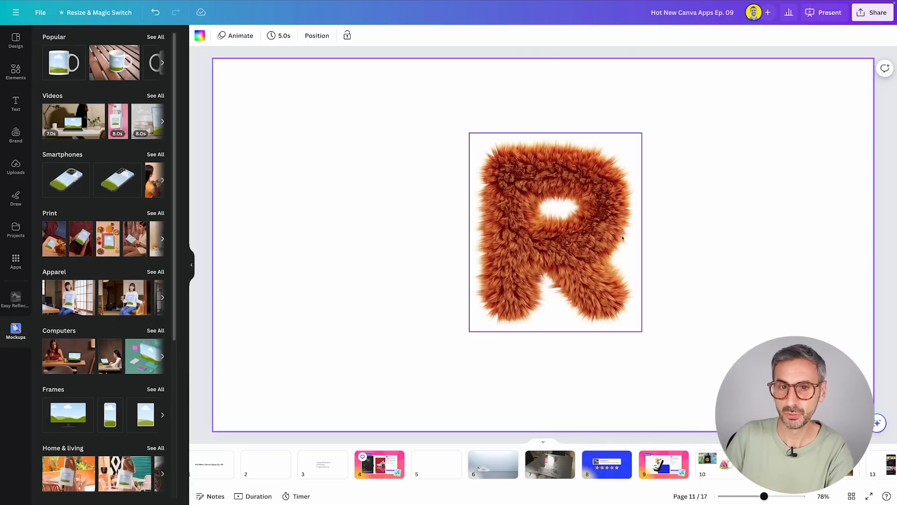
mouse_move(590, 230)
mouse_down()
mouse_move(587, 204)
mouse_move(576, 234)
mouse_move(596, 246)
mouse_up()
click(212, 35)
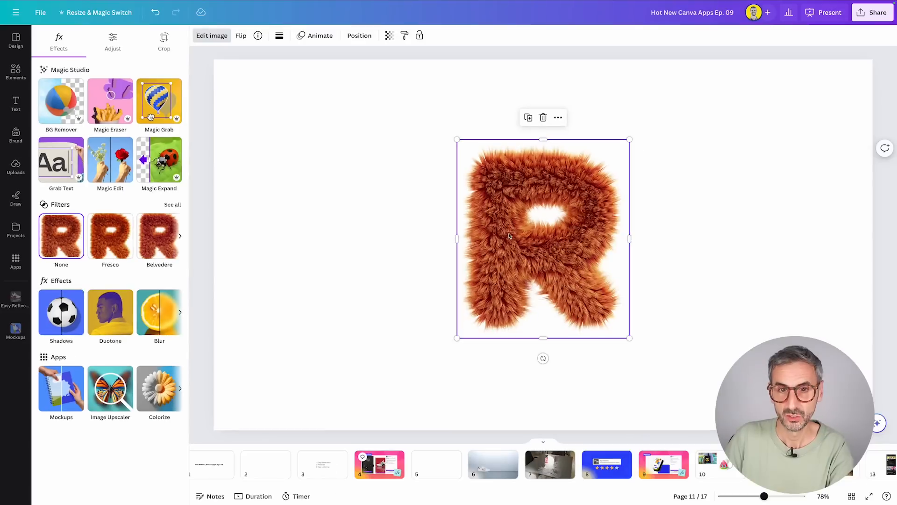
drag(510, 235, 363, 229)
drag(485, 330, 529, 363)
drag(404, 256, 366, 233)
drag(366, 279, 346, 278)
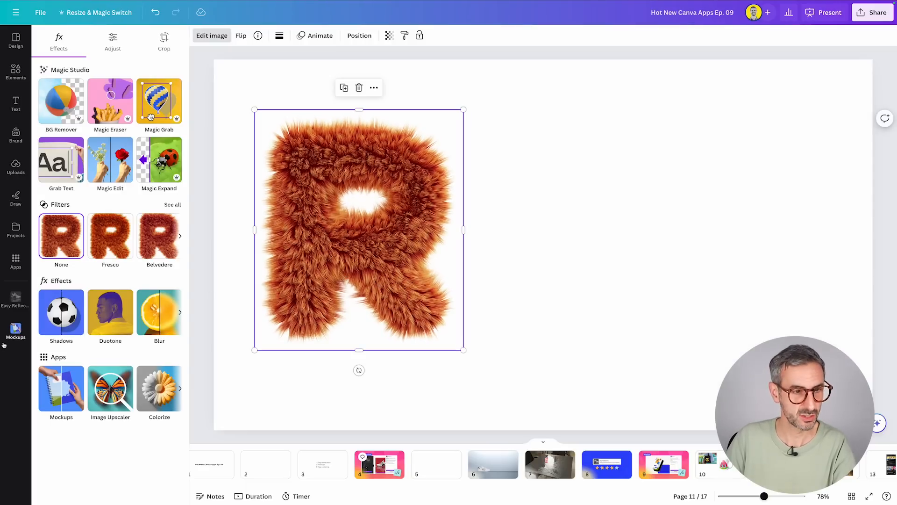
Place the furry R on the first Apparel T-shirt mockup and enlarge the mockup to cover most of the page's height.
click(17, 332)
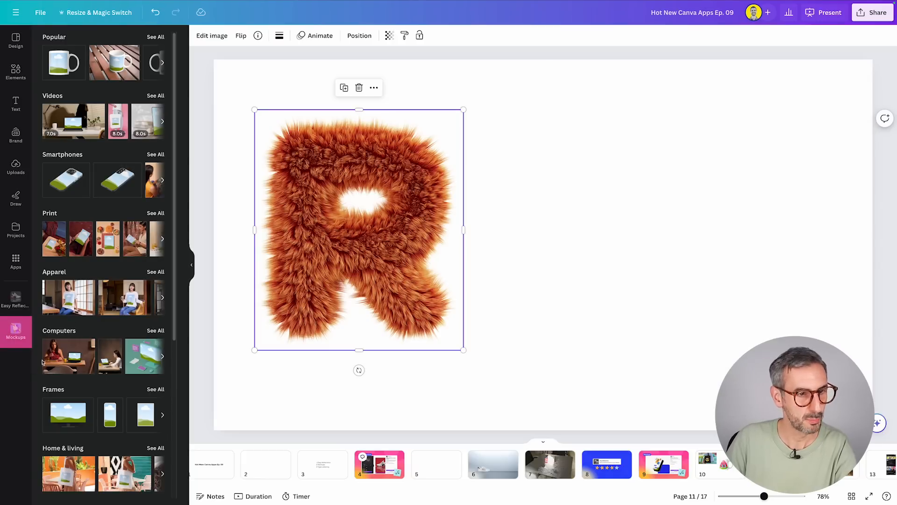
scroll(91, 220, down, 3)
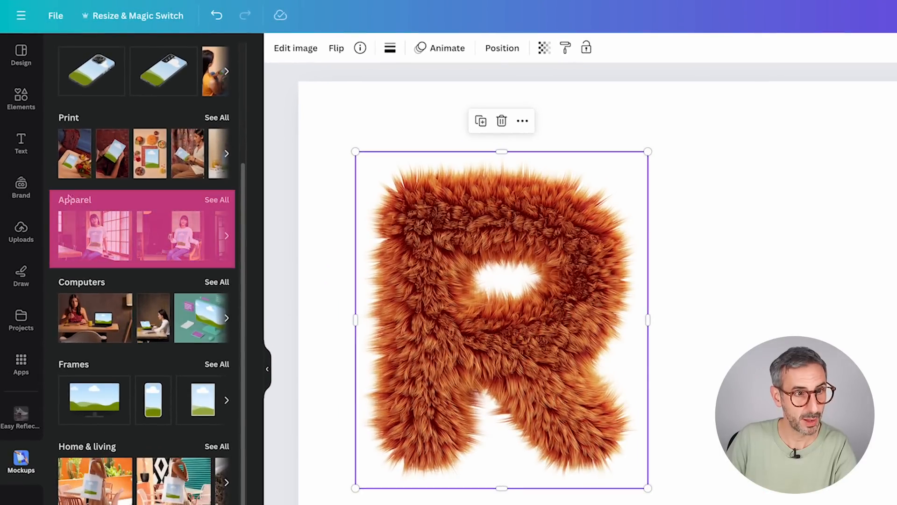
click(216, 199)
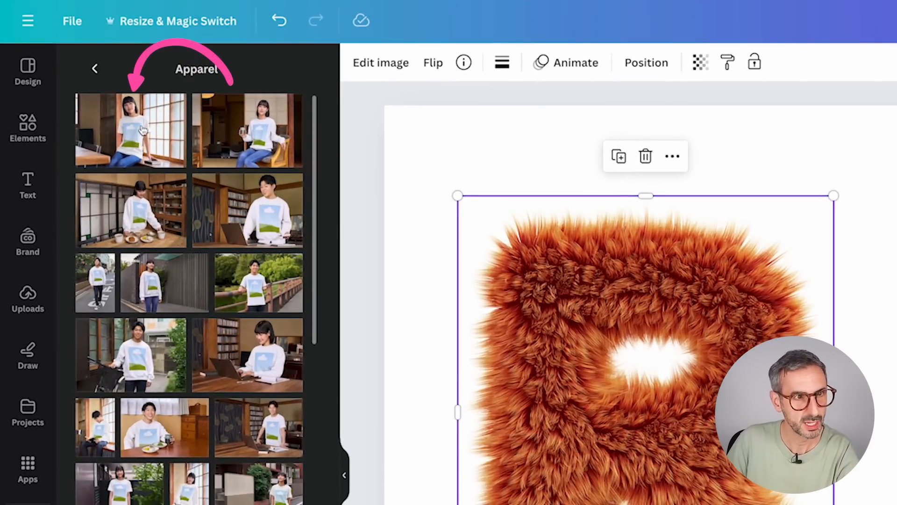
click(137, 129)
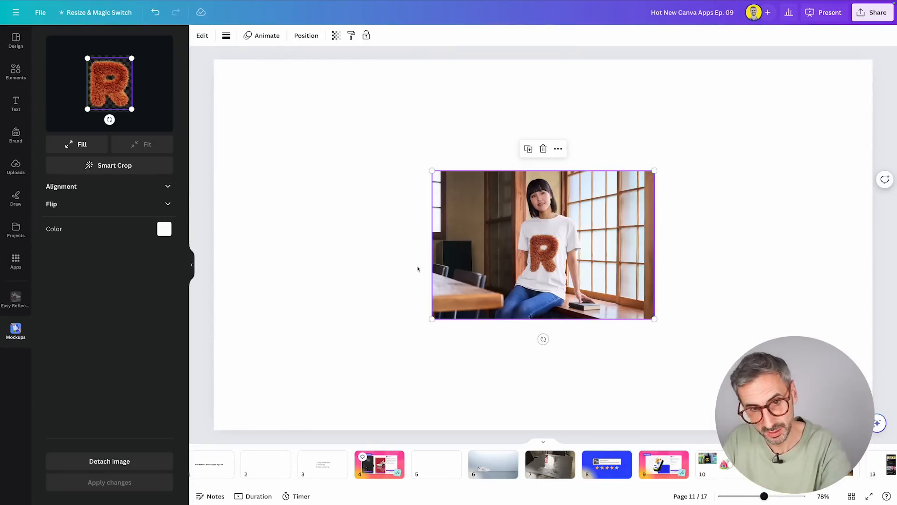
drag(431, 322, 333, 384)
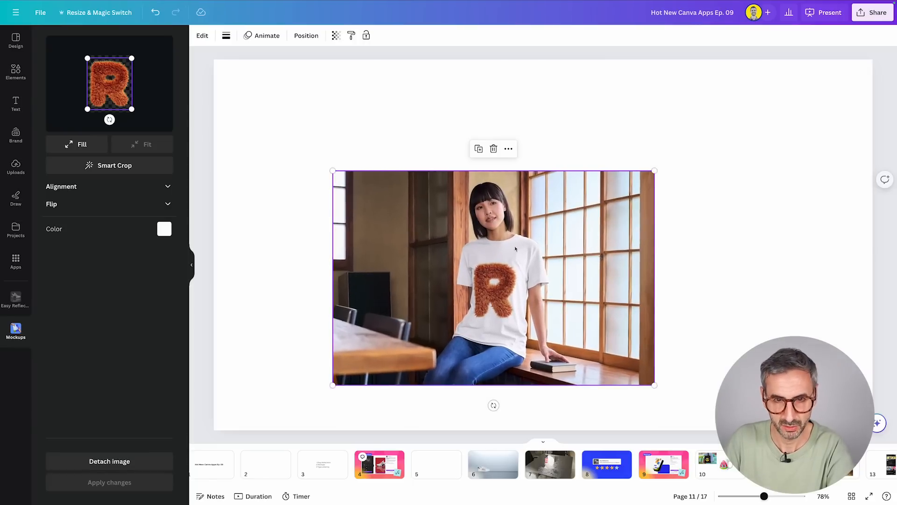
drag(655, 170, 703, 96)
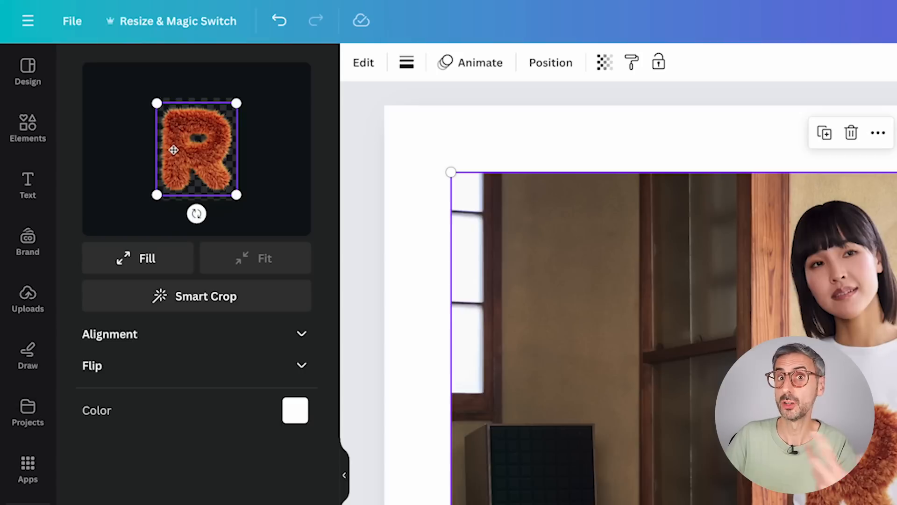
Make the letter R fill the T-shirt's print area and apply the change.
click(137, 260)
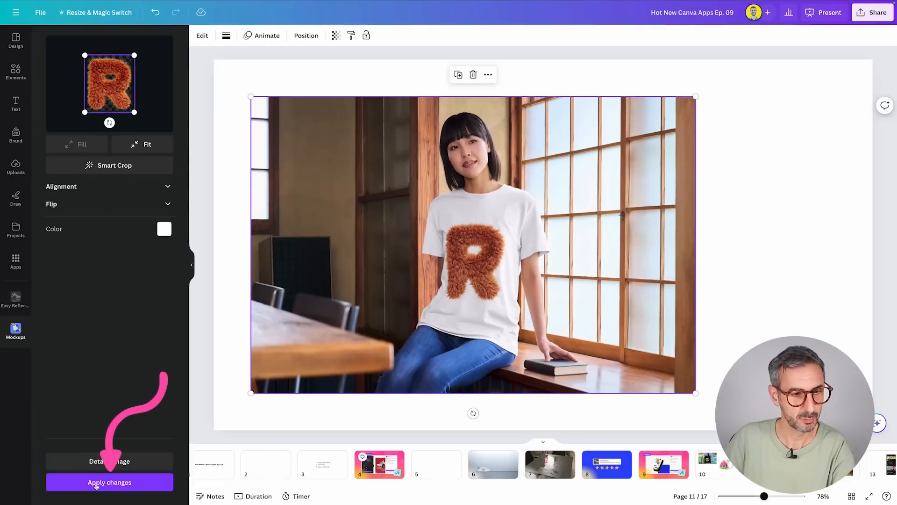
click(107, 485)
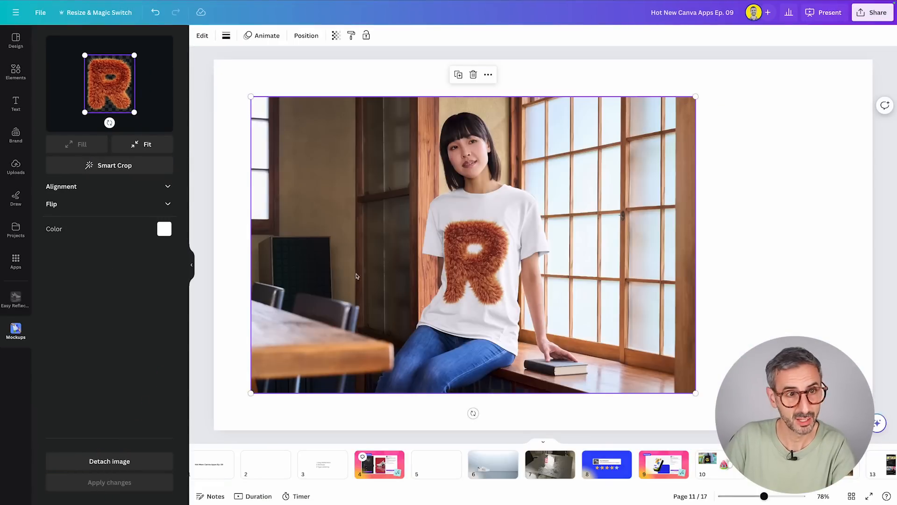
Switch the letter R to Fit, use Smart Crop on it, and apply the changes to the T-shirt mockup.
click(149, 147)
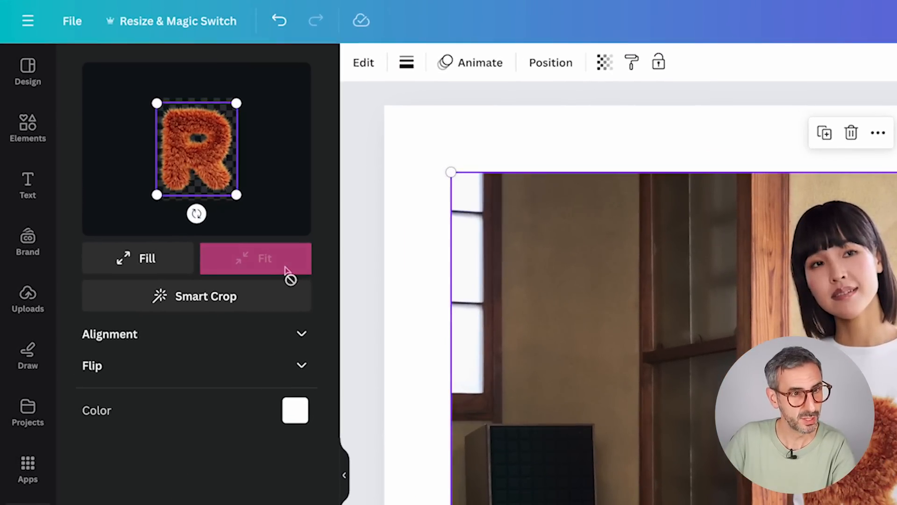
click(223, 295)
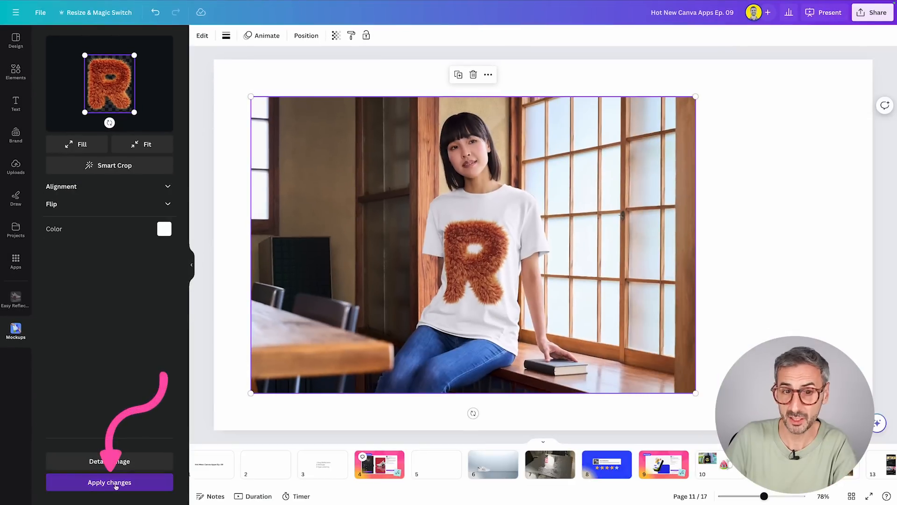
click(114, 484)
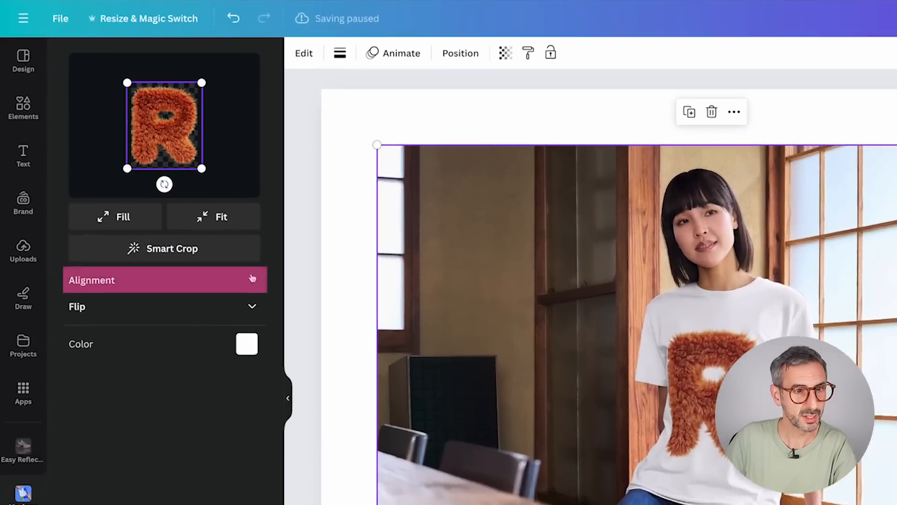
Align the letter R to the bottom and right of the T-shirt's print area.
click(164, 185)
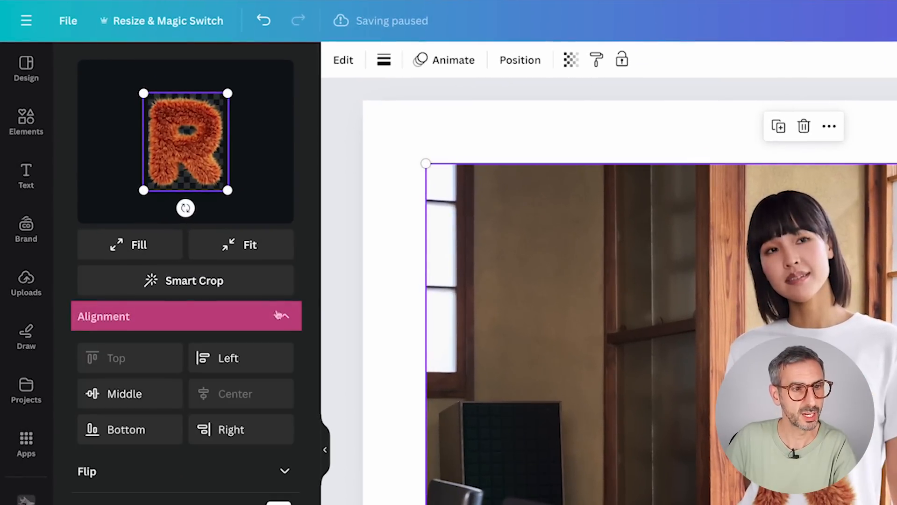
click(130, 430)
click(236, 429)
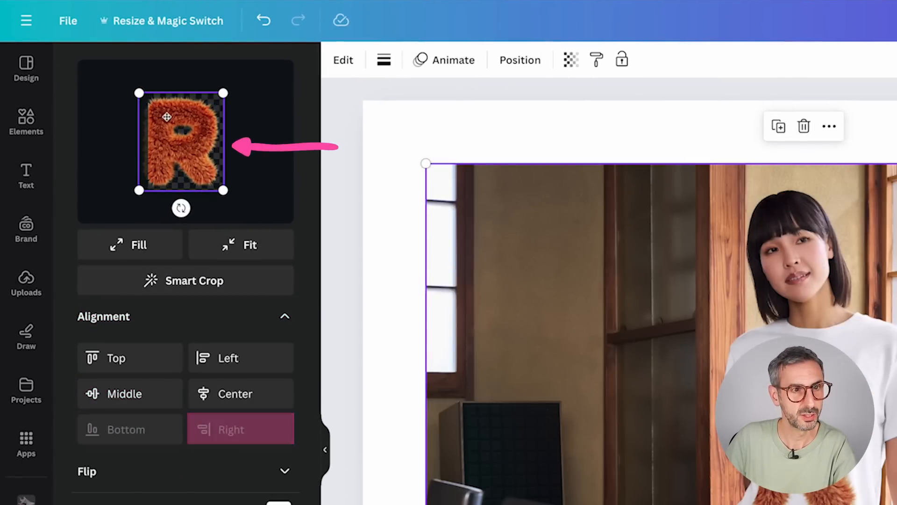
Shrink the letter R slightly, centre it horizontally at the top of the T-shirt's print area, and apply the changes.
click(248, 362)
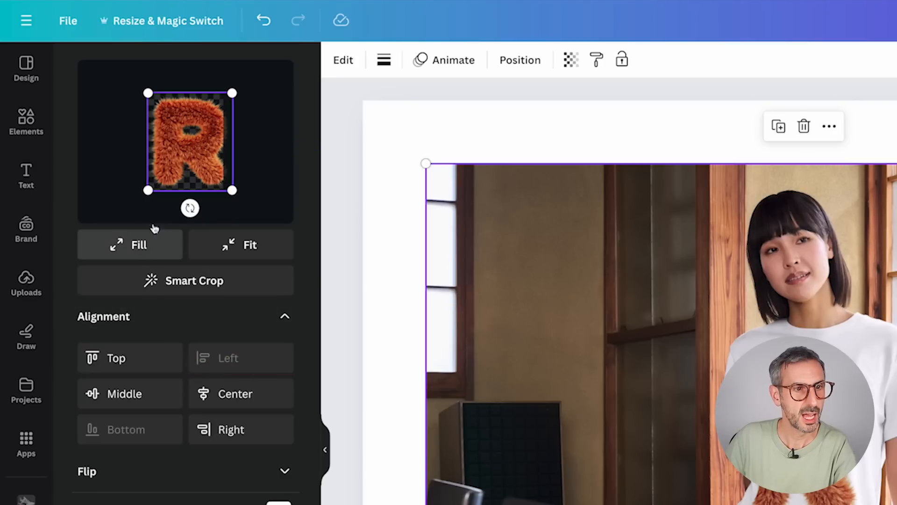
drag(231, 190, 222, 179)
drag(190, 133, 192, 138)
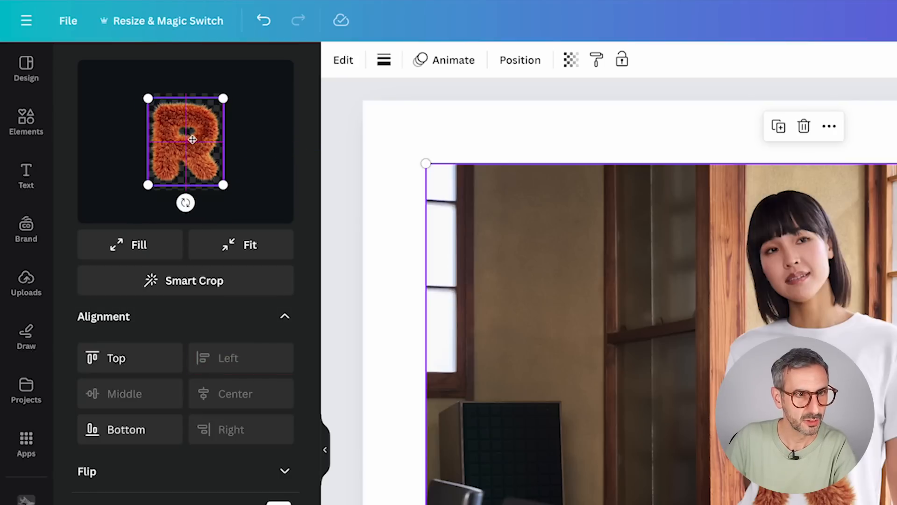
drag(224, 183, 215, 177)
drag(193, 136, 191, 143)
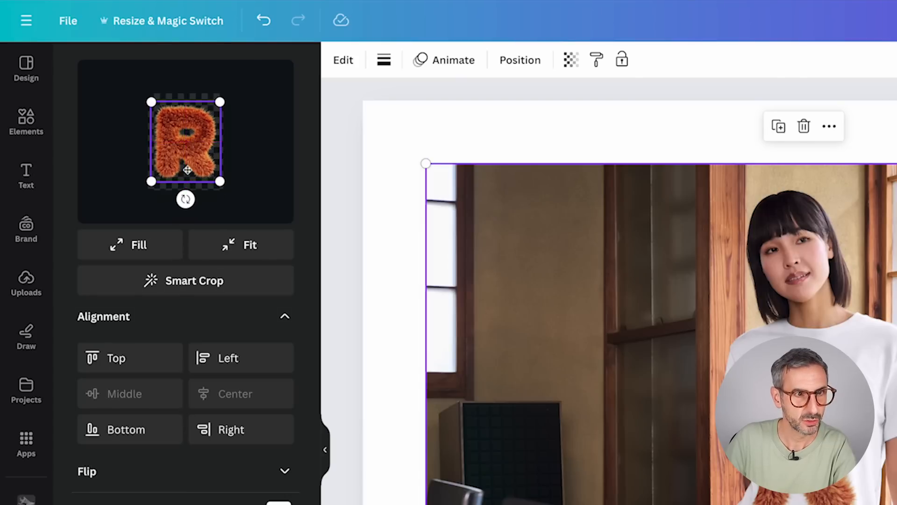
click(130, 483)
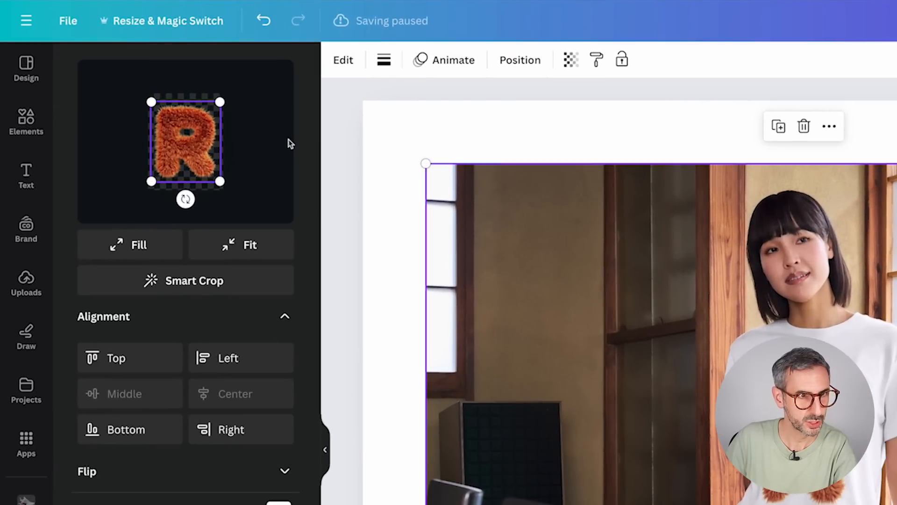
drag(205, 135, 205, 128)
click(109, 484)
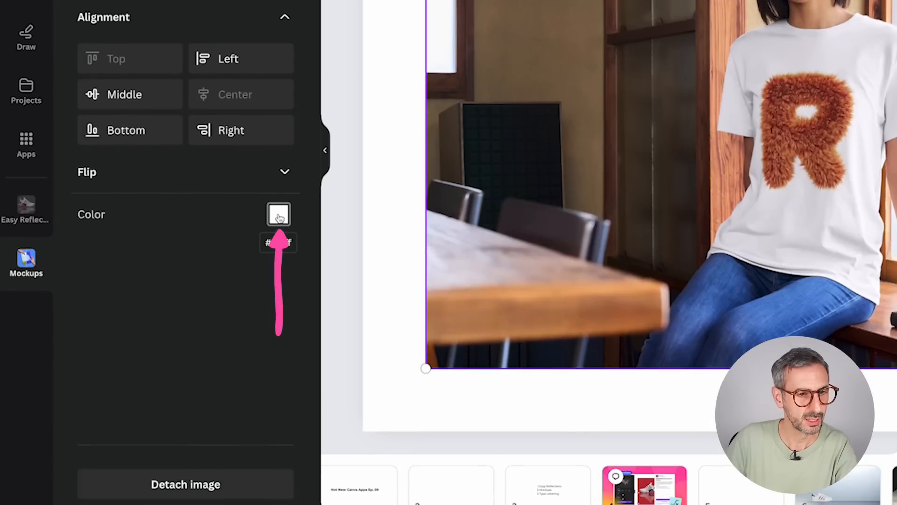
Recolour the T-shirt in the mockup to the light yellow document colour and apply the change.
click(280, 219)
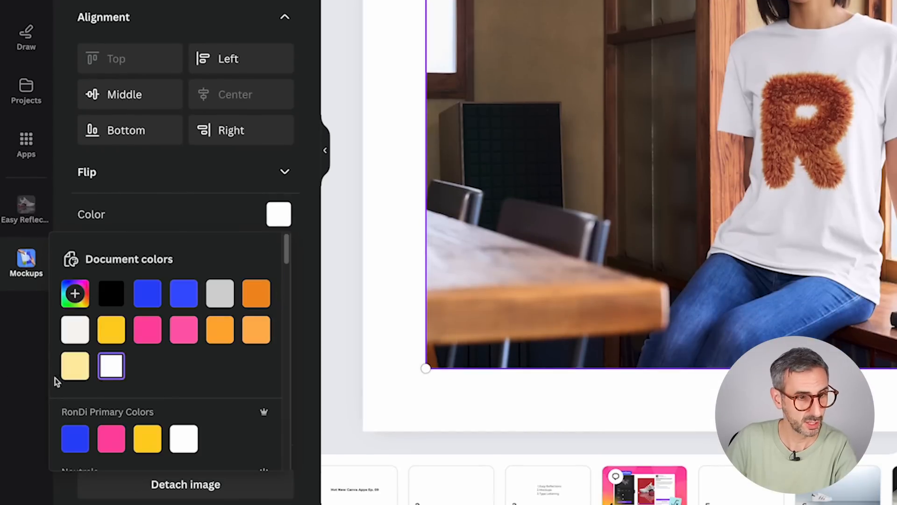
click(74, 366)
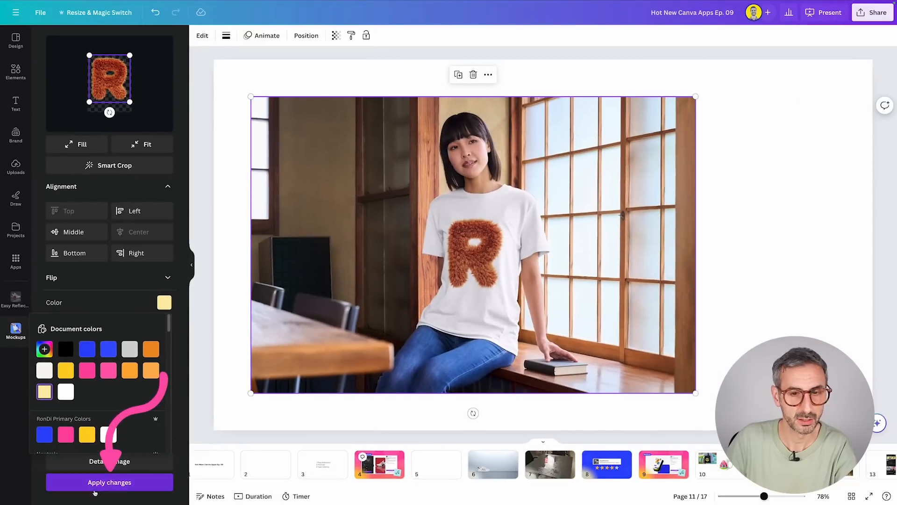
click(167, 504)
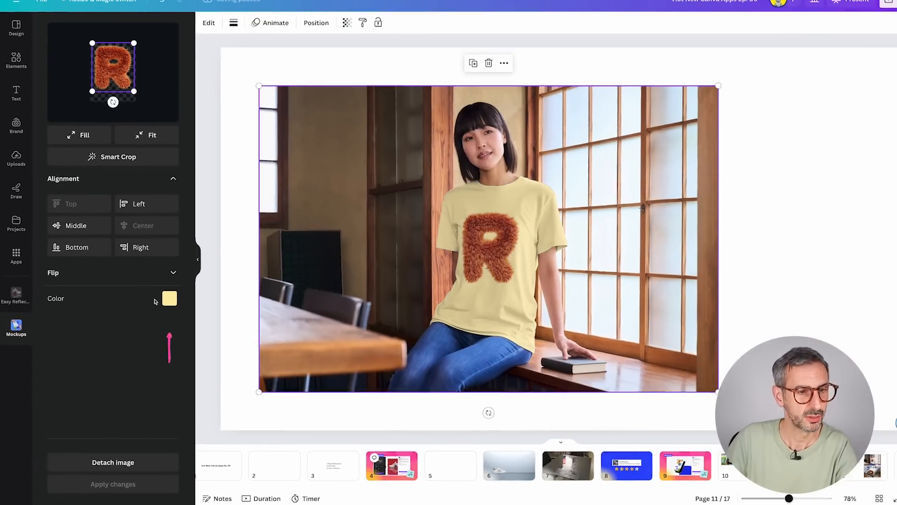
Set the T-shirt's colour back to white and apply the change.
click(164, 303)
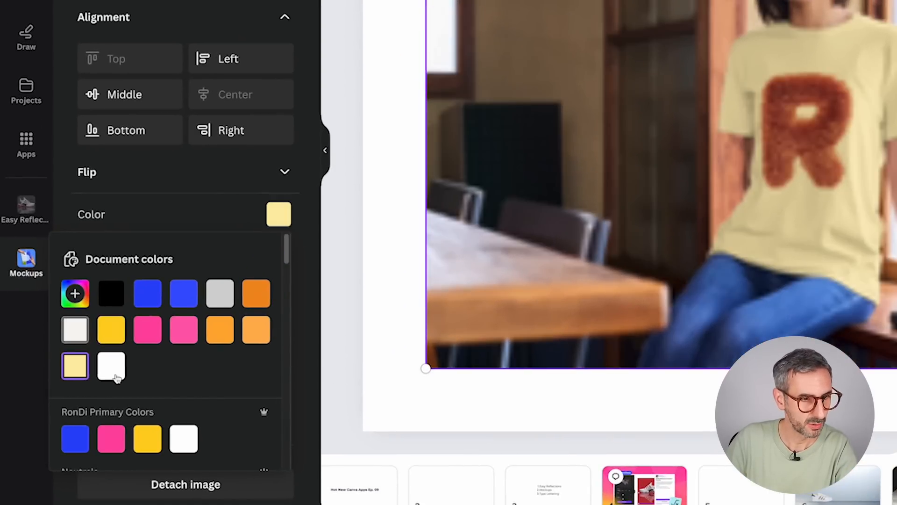
click(116, 376)
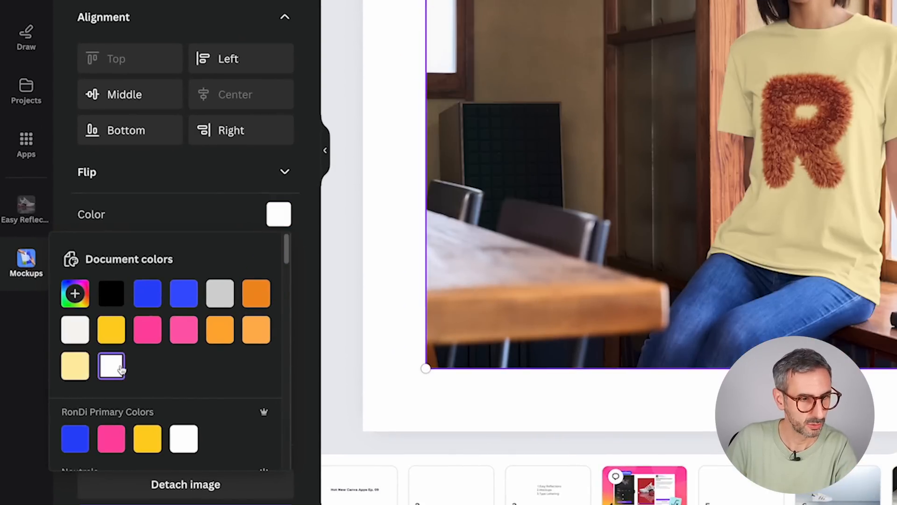
click(178, 504)
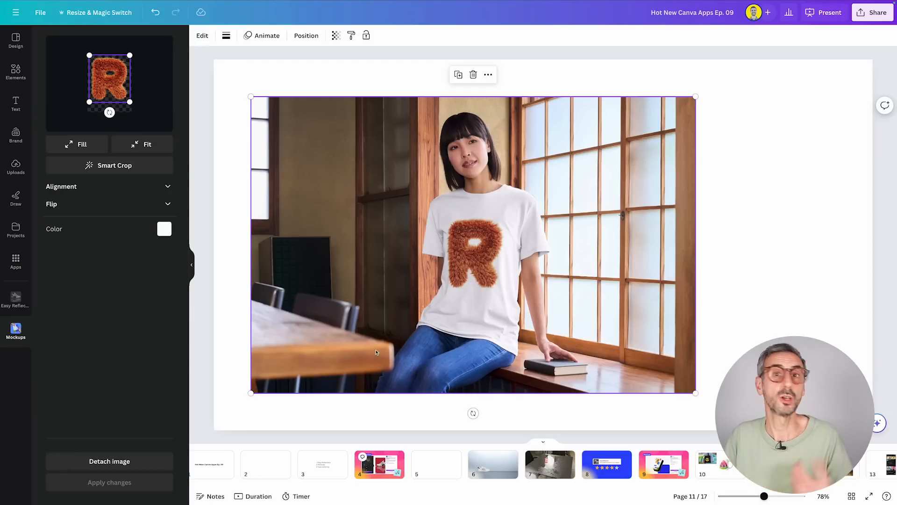
Shift the mockup toward the page's right side, detach the letter R from it, and move the letter to the page's lower left.
drag(368, 247, 502, 241)
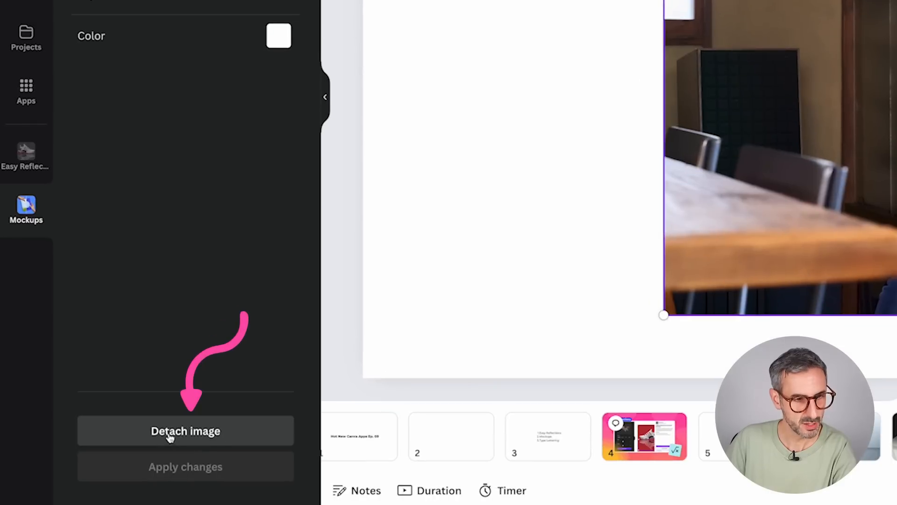
click(105, 462)
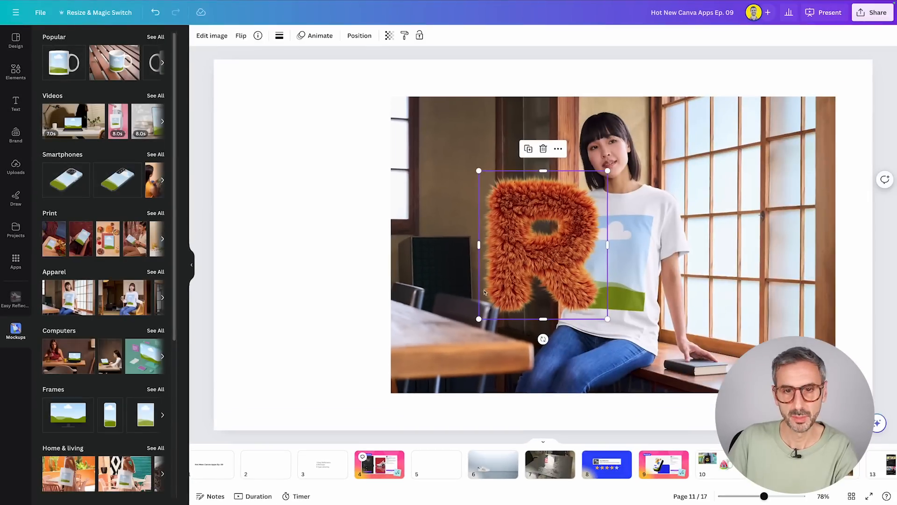
drag(508, 254, 249, 357)
Shrink the T-shirt photo mockup to about half its size in the page's lower right and nudge the letter R up and right.
click(397, 103)
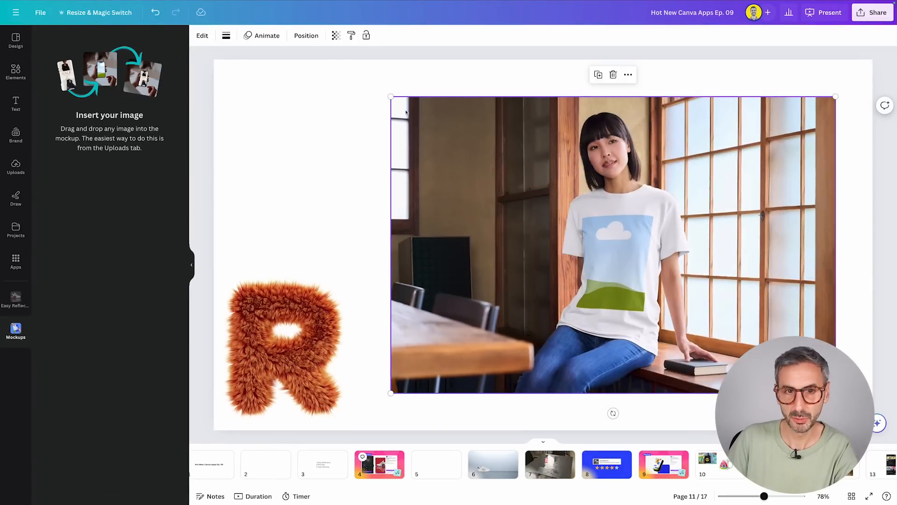
drag(388, 94, 612, 246)
drag(253, 357, 285, 328)
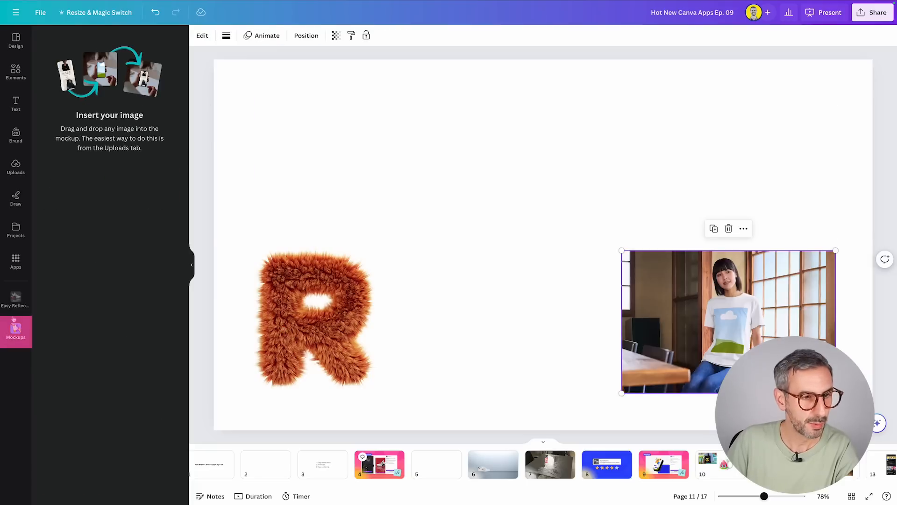
Add the short-sleeved T-shirt mockup on a plain background from the Apparel category to the page.
click(314, 326)
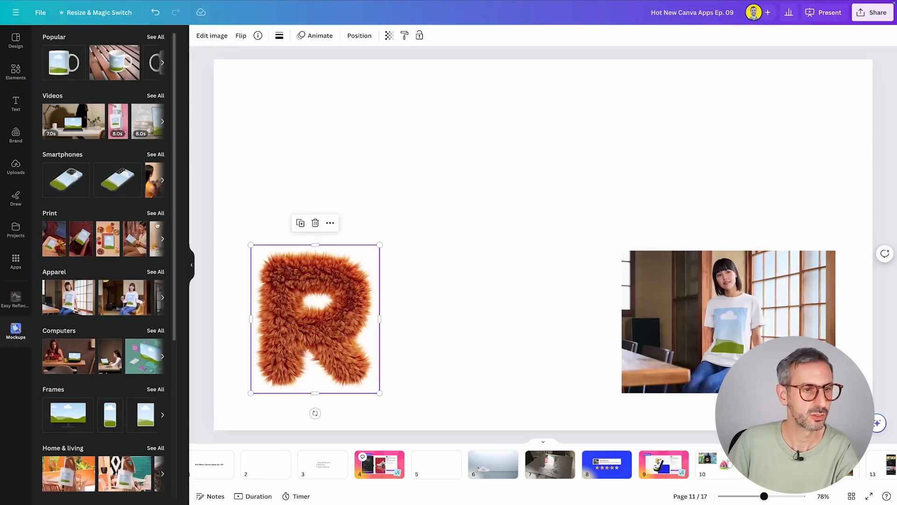
scroll(114, 187, down, 2)
scroll(110, 303, up, 2)
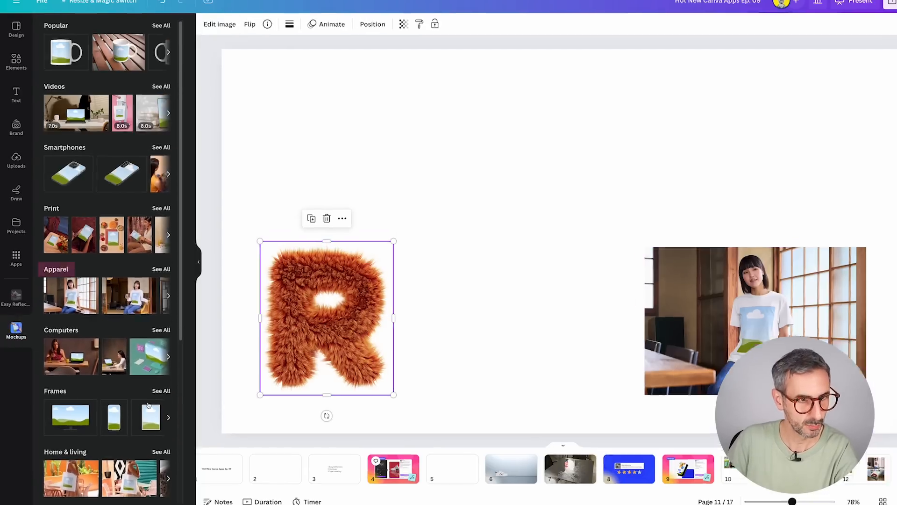
click(158, 270)
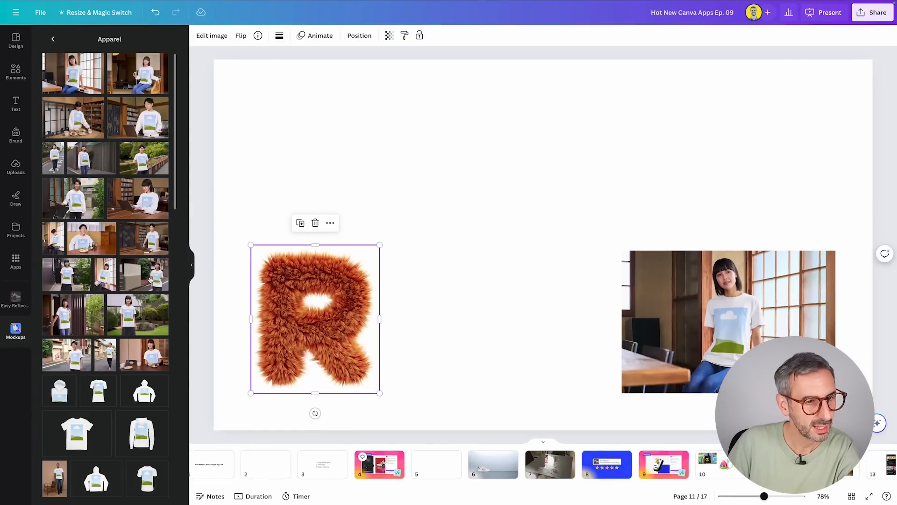
scroll(79, 365, down, 2)
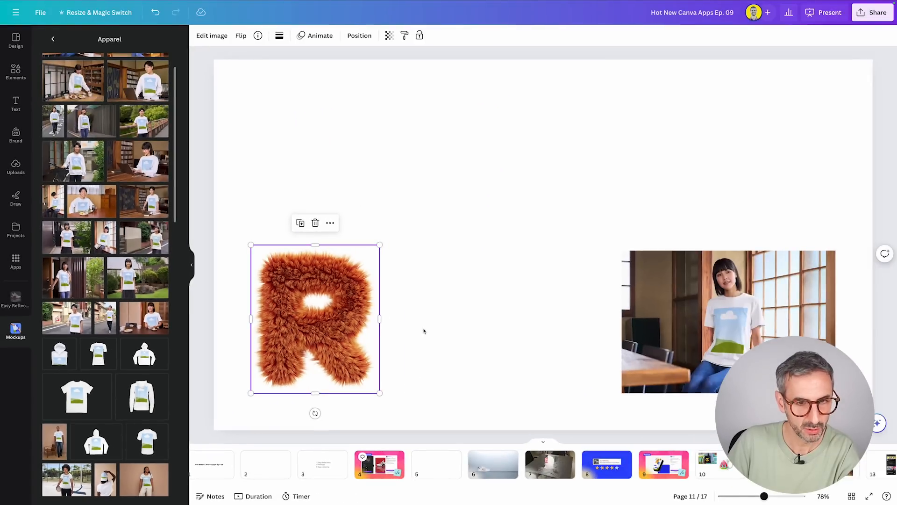
click(424, 331)
click(99, 355)
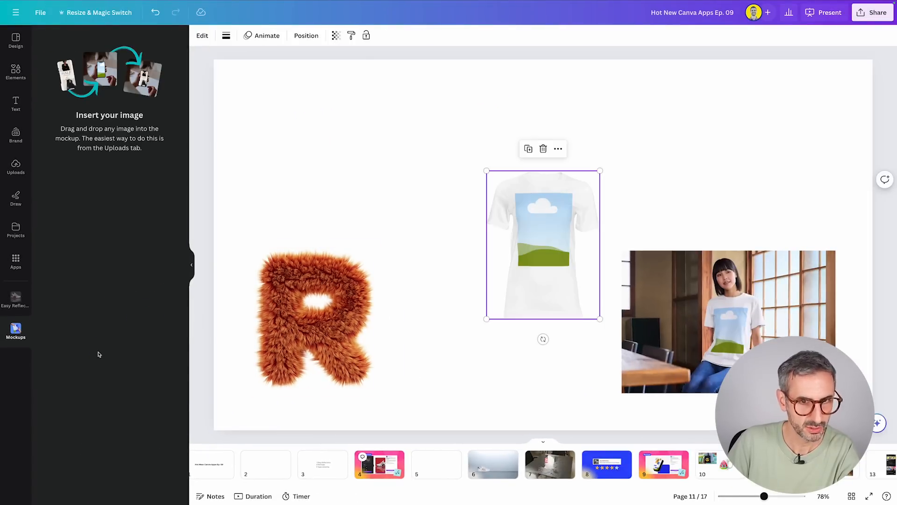
Enlarge the plain T-shirt mockup slightly and place it between the letter R and the photo mockup, aligned with their bottom edges.
drag(542, 286, 486, 198)
drag(548, 234, 569, 262)
drag(507, 165, 503, 287)
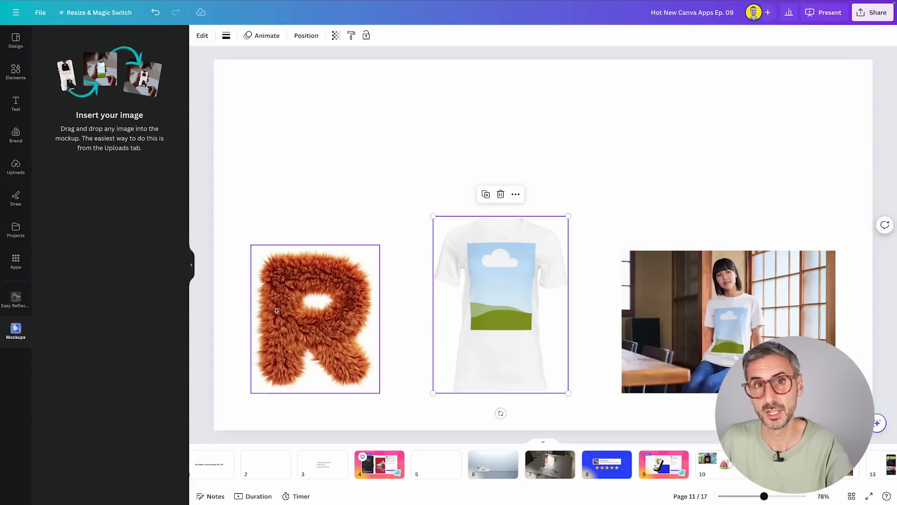
Add the folded T-shirt stack mockup from the Apparel category to the page.
click(321, 414)
click(216, 243)
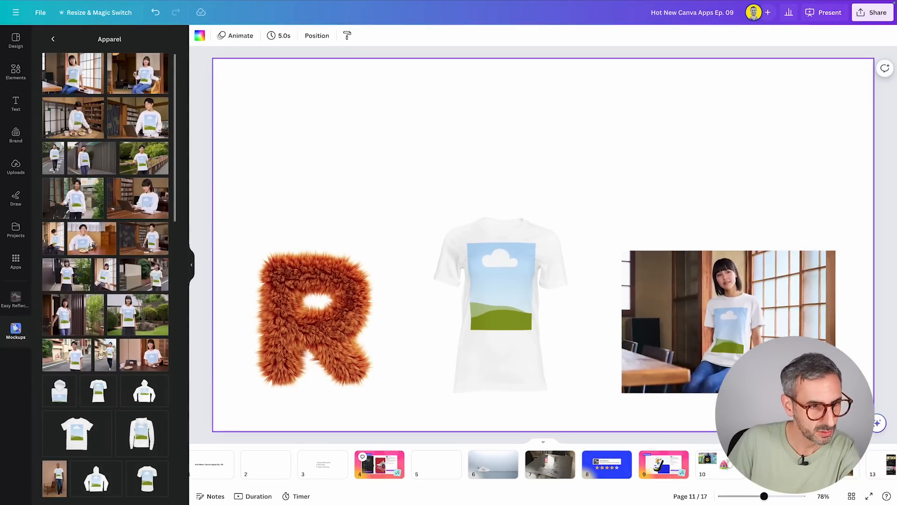
scroll(116, 256, down, 5)
scroll(99, 323, down, 8)
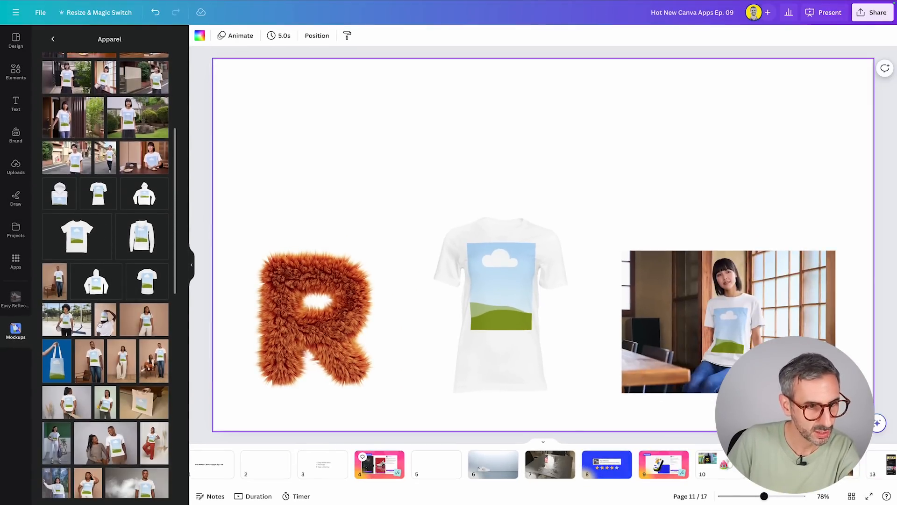
scroll(99, 323, down, 4)
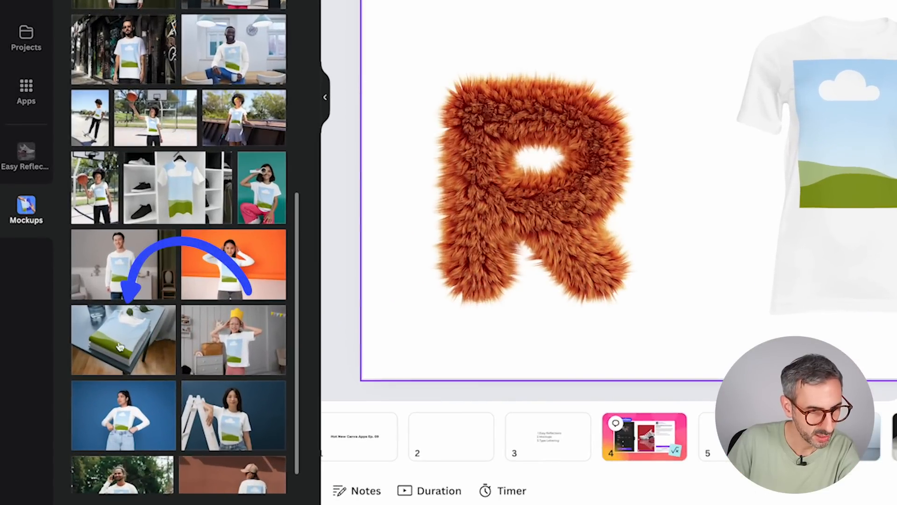
scroll(122, 339, down, 1)
click(137, 320)
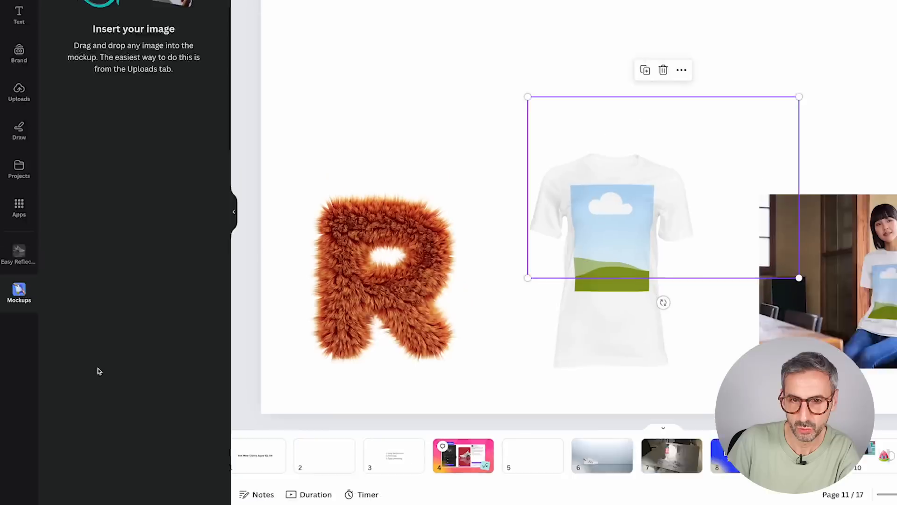
Match the folded T-shirts mockup's width to the woman's photo mockup and stack them on the page's right side, with the woman on top.
drag(529, 212, 711, 137)
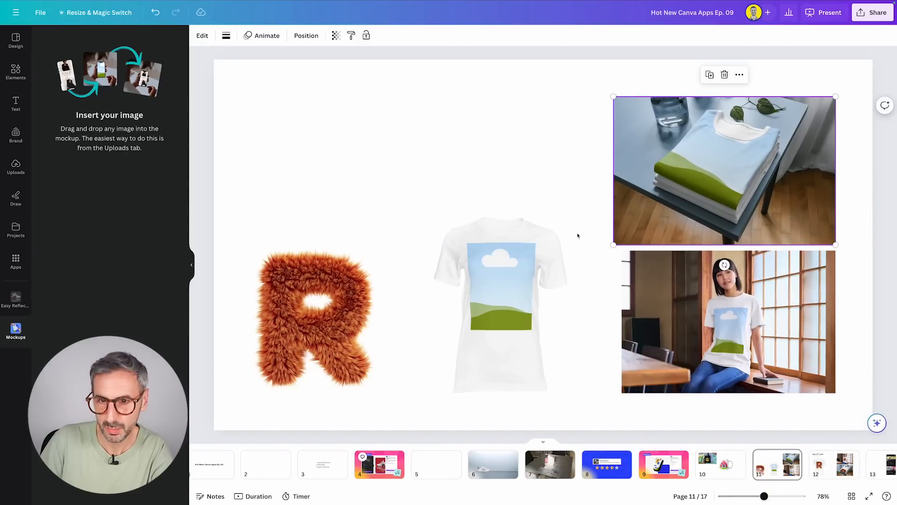
drag(614, 244, 622, 239)
drag(655, 307, 558, 145)
drag(767, 199, 766, 354)
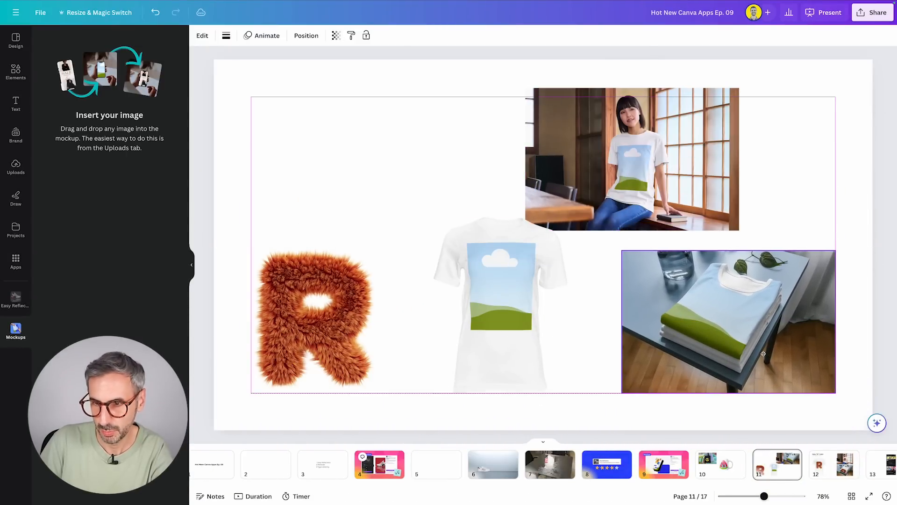
click(659, 176)
drag(659, 176, 754, 188)
click(472, 180)
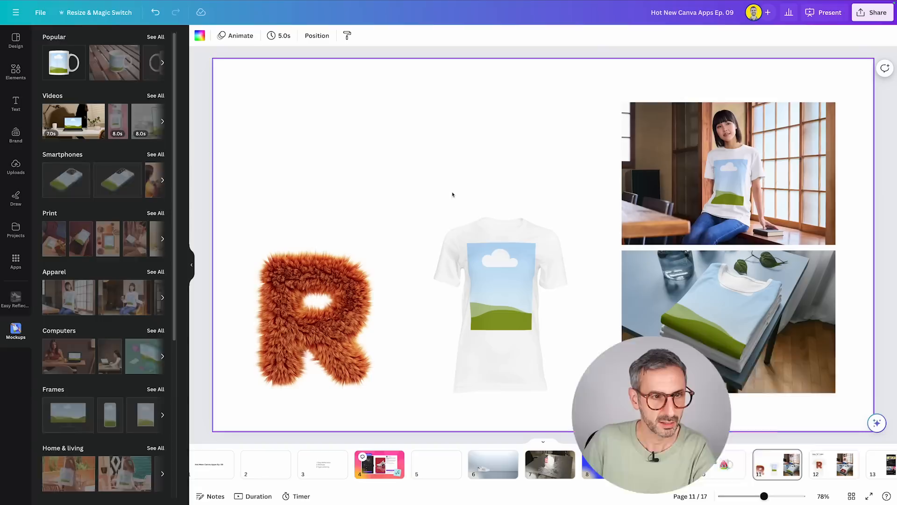
Duplicate the furry letter R twice and align one copy directly above the original.
click(348, 294)
drag(349, 294, 555, 137)
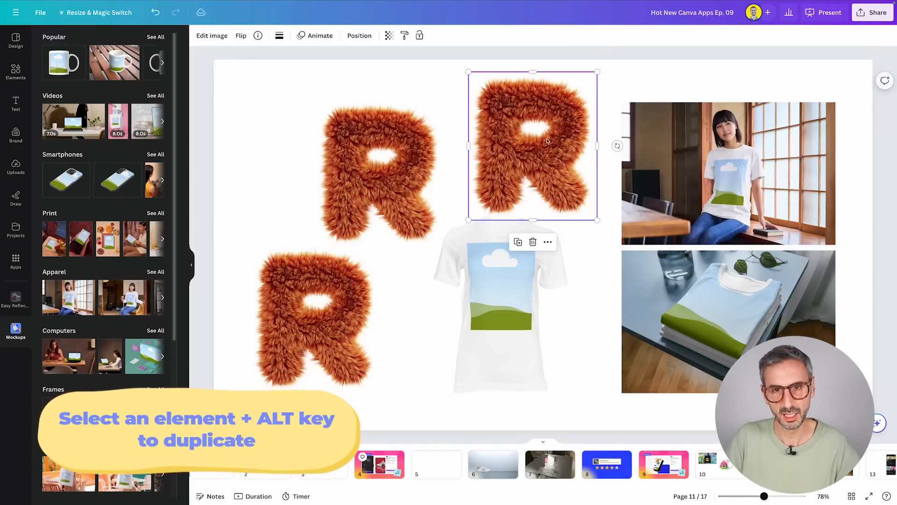
drag(402, 182, 338, 166)
Place one letter R into each of the plain T-shirt, woman's T-shirt and folded T-shirts mockups.
drag(553, 119, 509, 301)
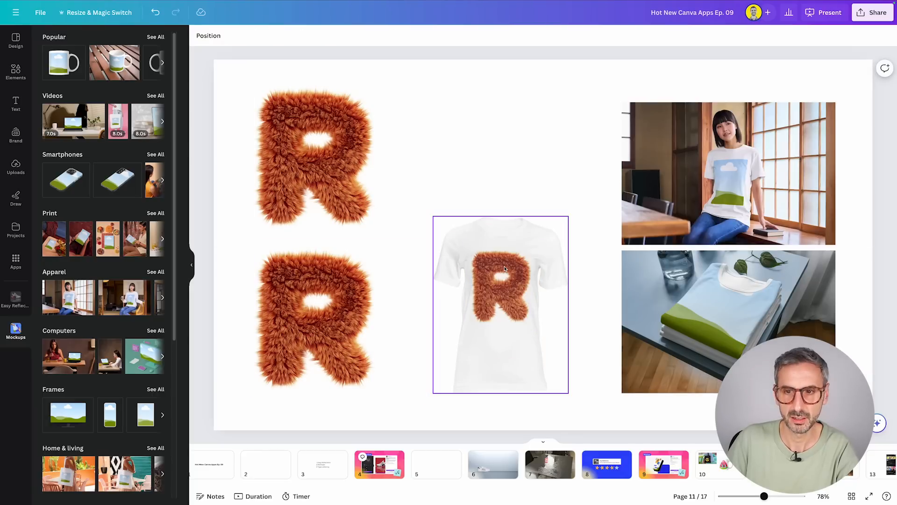
drag(317, 317, 736, 186)
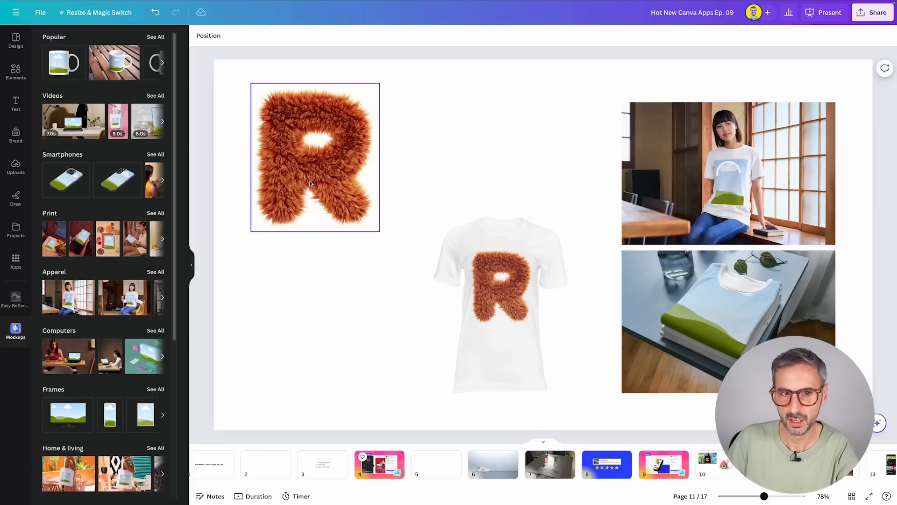
drag(322, 166, 725, 323)
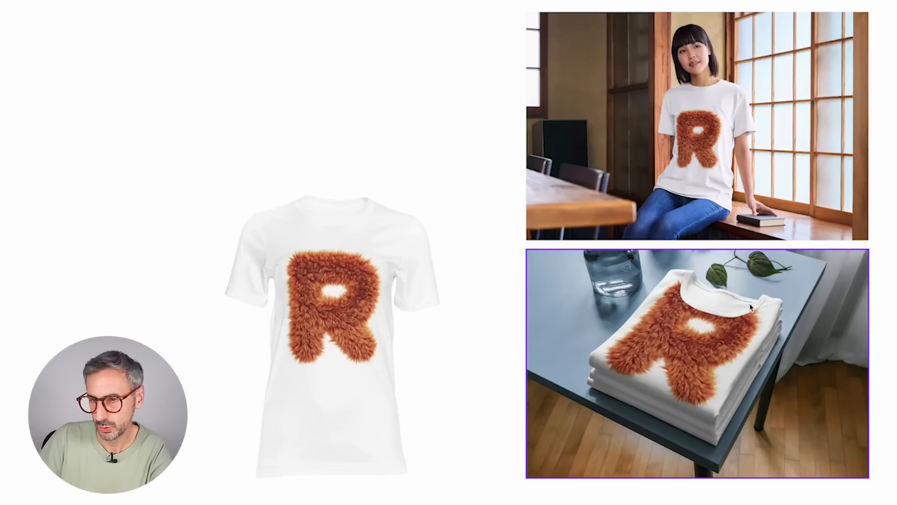
Move the letter R lower on the folded T-shirts so it clears the collar, and apply the changes.
click(698, 355)
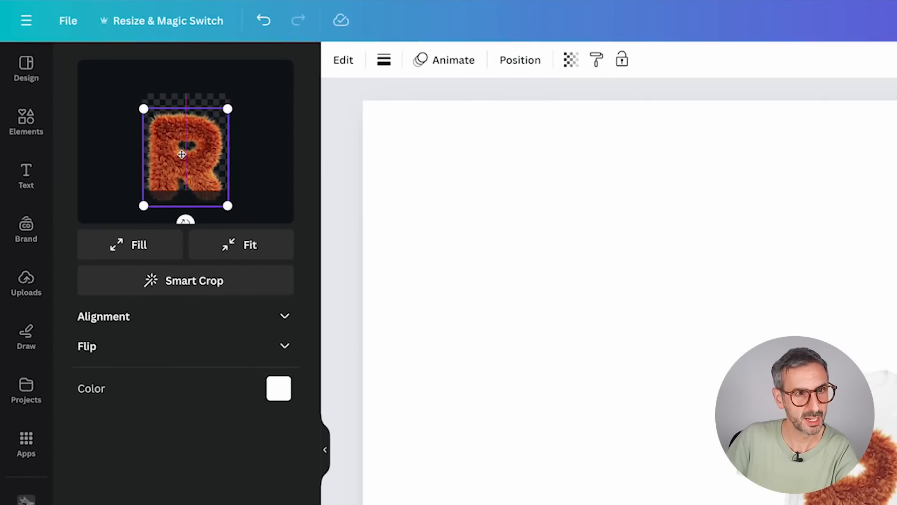
drag(182, 154, 181, 177)
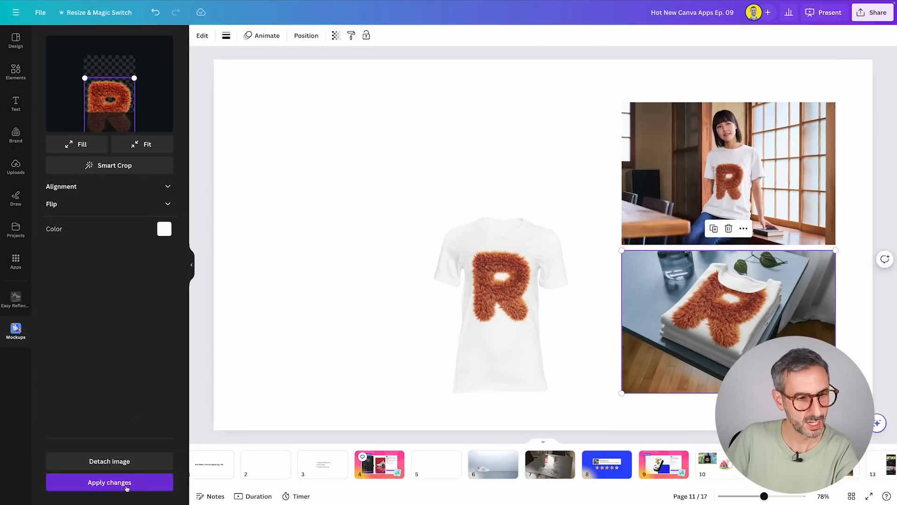
click(126, 486)
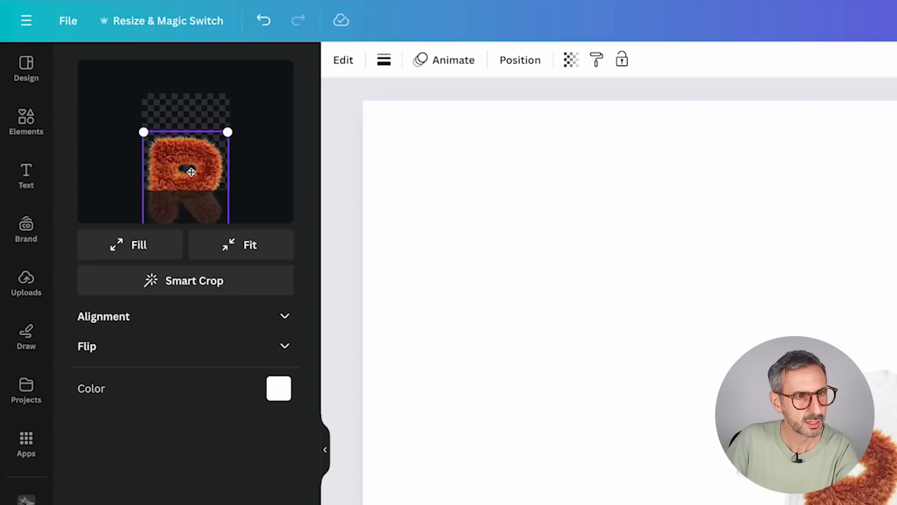
drag(112, 98, 112, 103)
drag(190, 176, 190, 171)
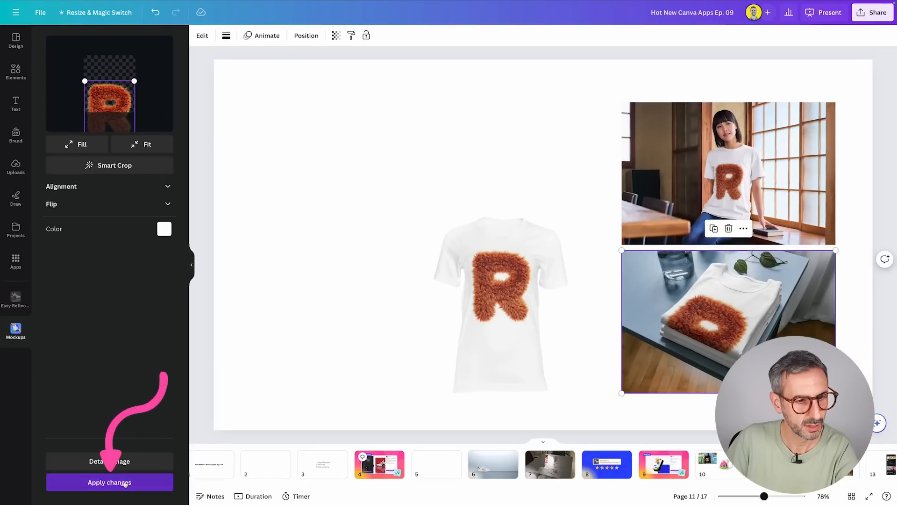
click(130, 488)
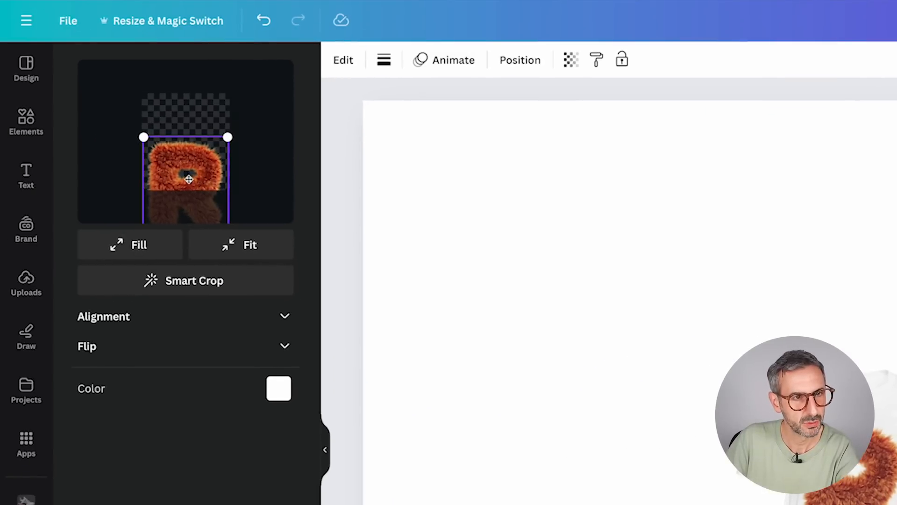
Nudge the letter R slightly upward on the folded T-shirts mockup and apply the changes.
drag(189, 179, 189, 175)
click(135, 484)
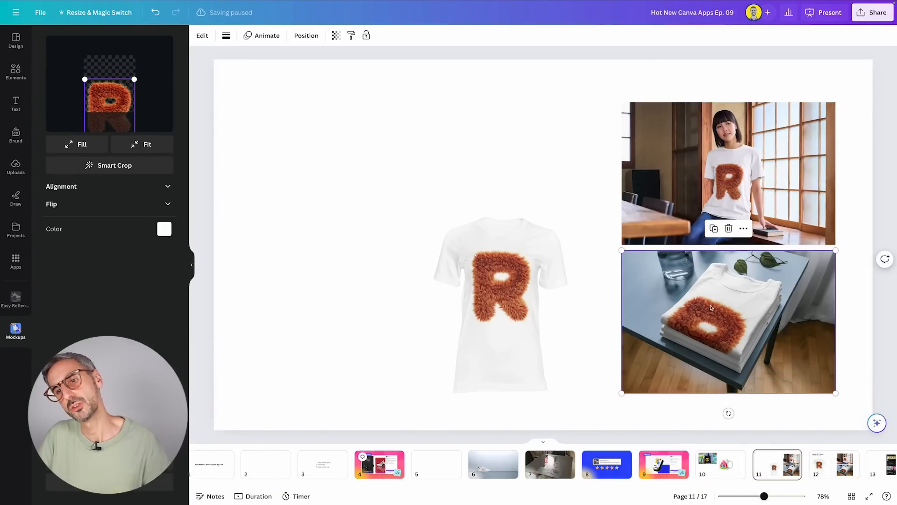
Move the plain T-shirt mockup to the left side of the page and enlarge it to fill the empty space.
click(474, 352)
drag(475, 352, 265, 367)
drag(371, 222, 480, 112)
Go to page 13 and move the Design with Canva phone screenshot left of the page's centre.
click(832, 468)
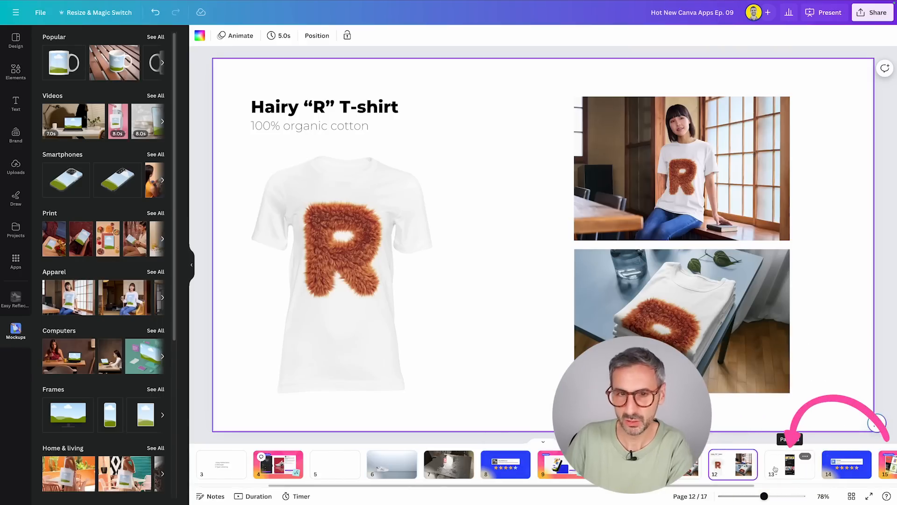
click(775, 468)
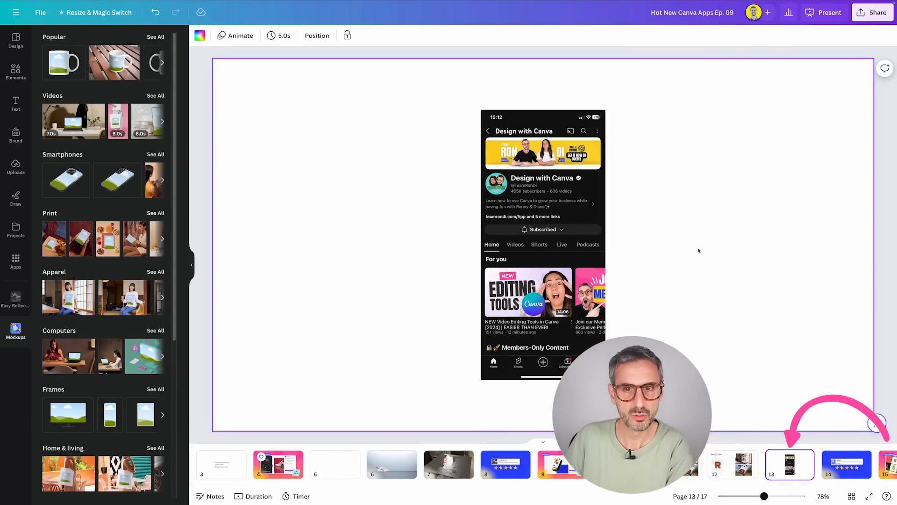
drag(673, 247, 403, 243)
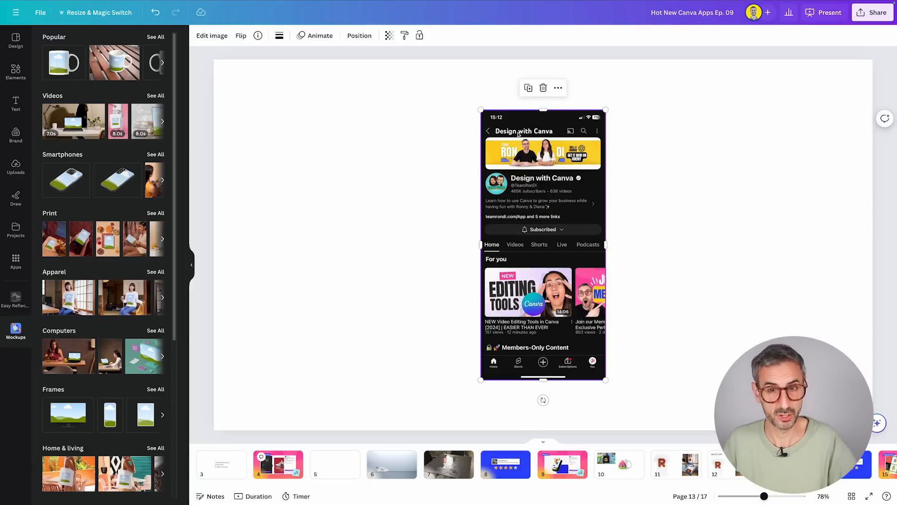
drag(527, 133, 394, 132)
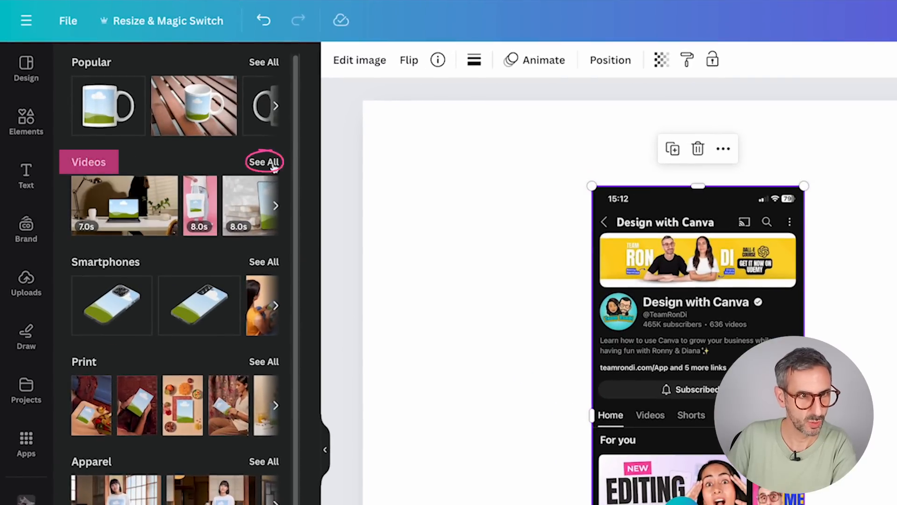
From the full Videos mockup collection, apply the 6.0s smartphone video with a plain light grey background to the phone screenshot.
click(268, 162)
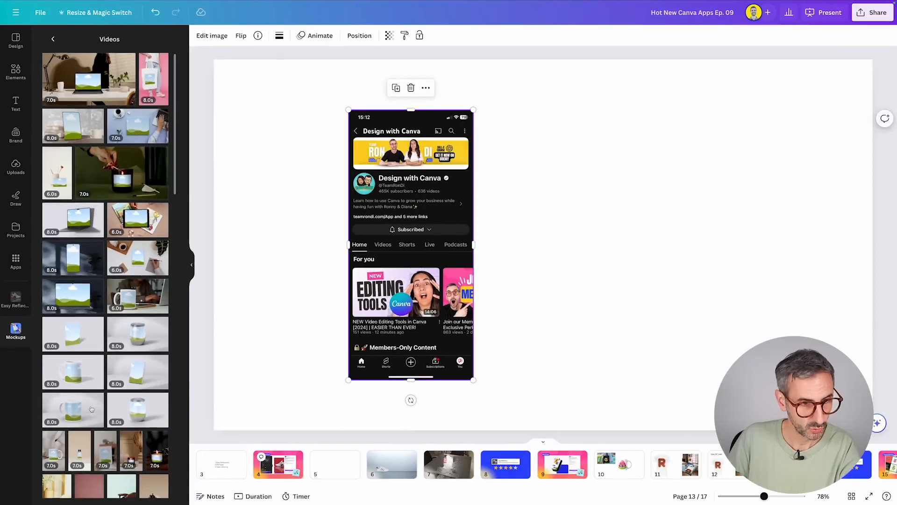
scroll(140, 397, down, 4)
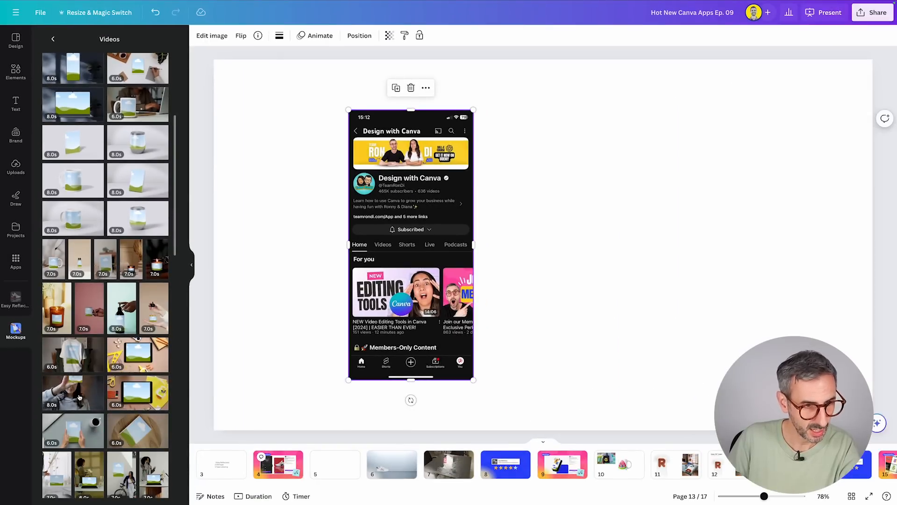
scroll(86, 404, down, 3)
scroll(79, 397, down, 3)
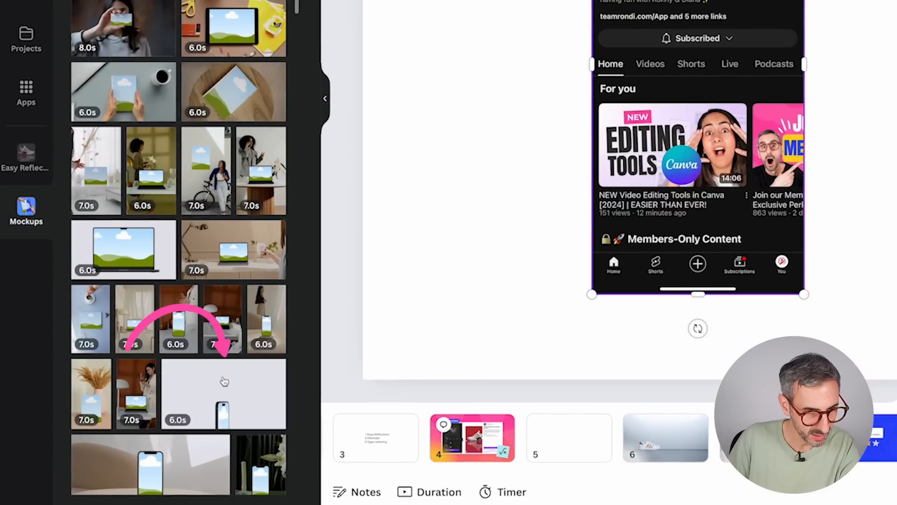
click(224, 381)
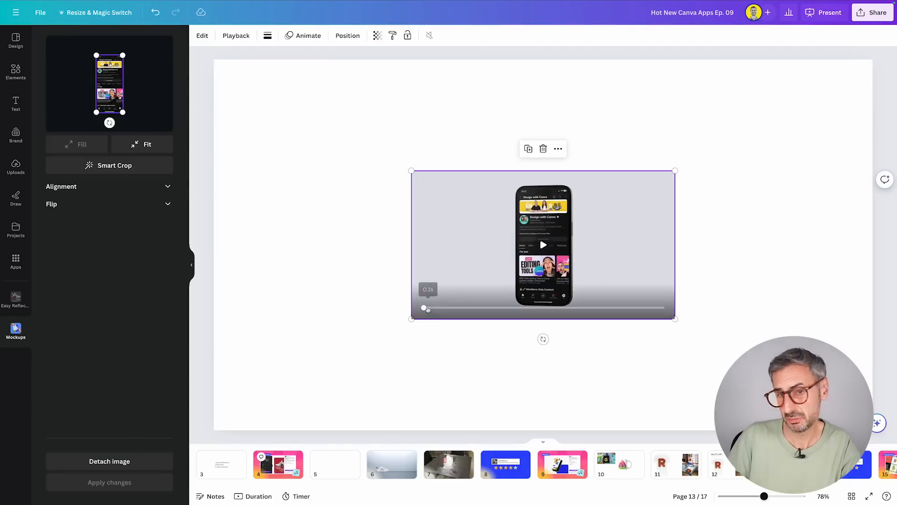
Enlarge the phone video mockup to fill the whole page and replay its animation from the start.
drag(406, 324, 211, 430)
drag(674, 171, 872, 59)
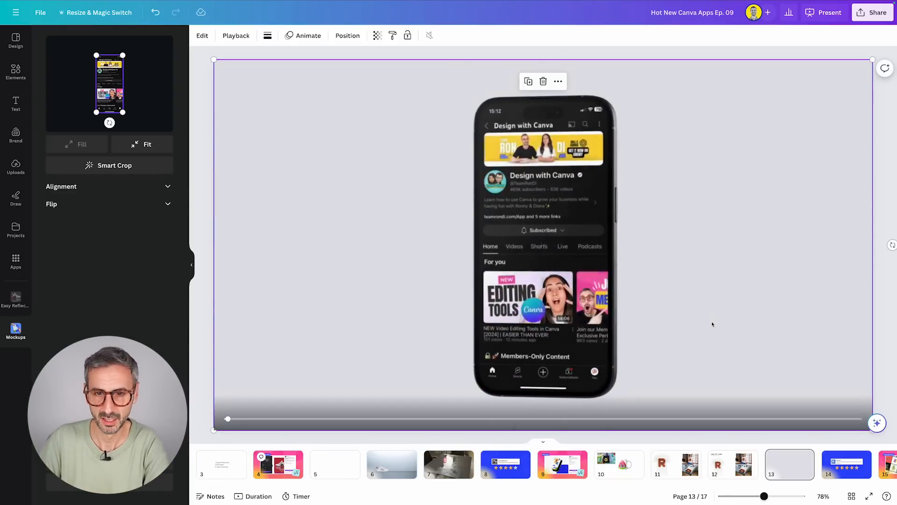
key(space)
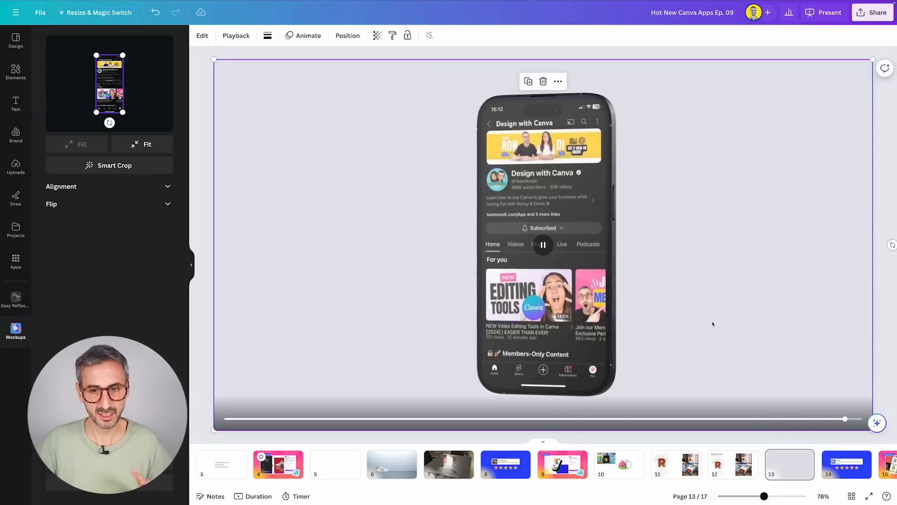
click(223, 417)
click(543, 244)
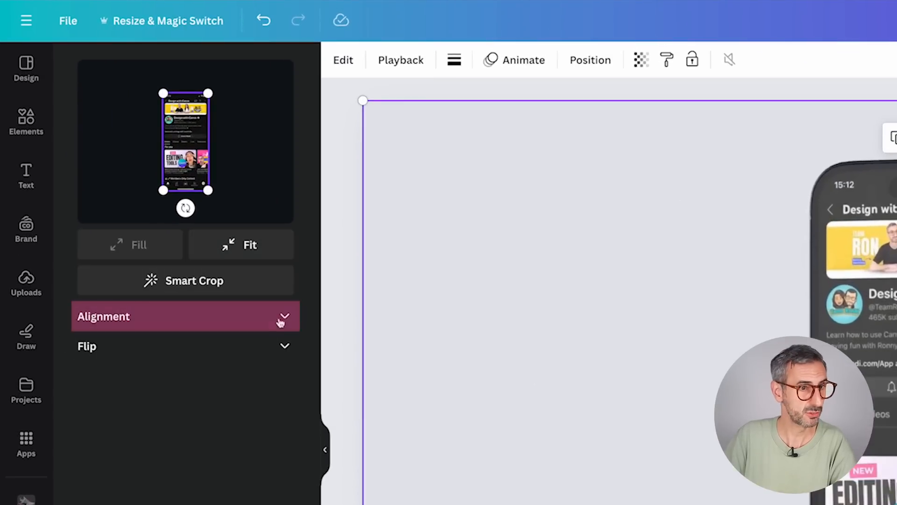
Examine the Alignment and Flip options for the screenshot inside the phone video mockup.
click(147, 194)
click(285, 318)
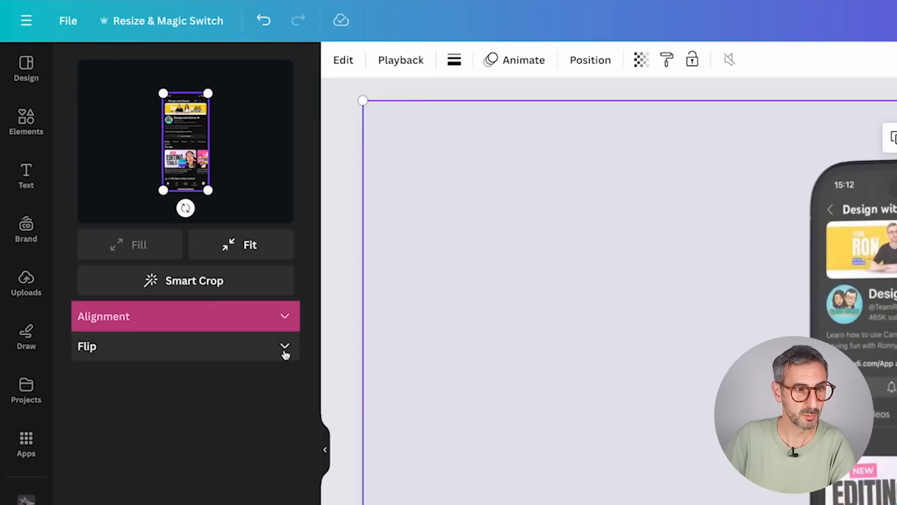
click(286, 350)
click(286, 350)
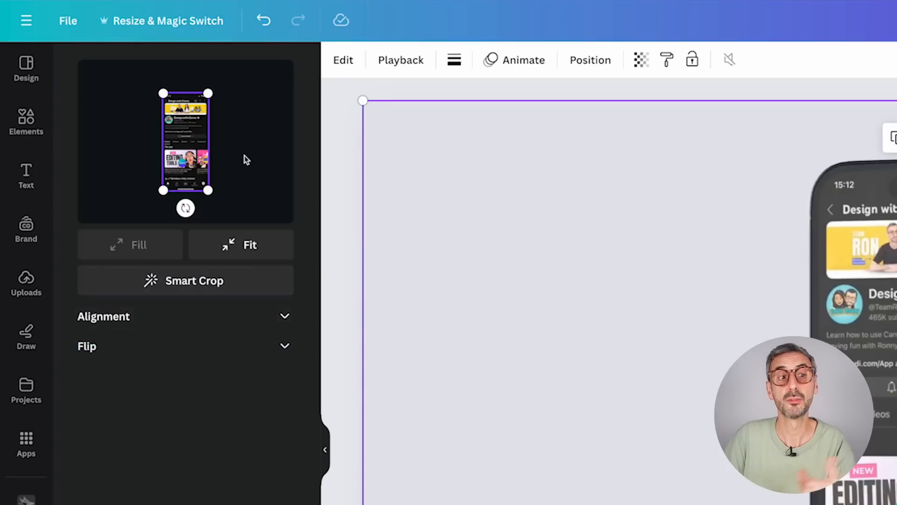
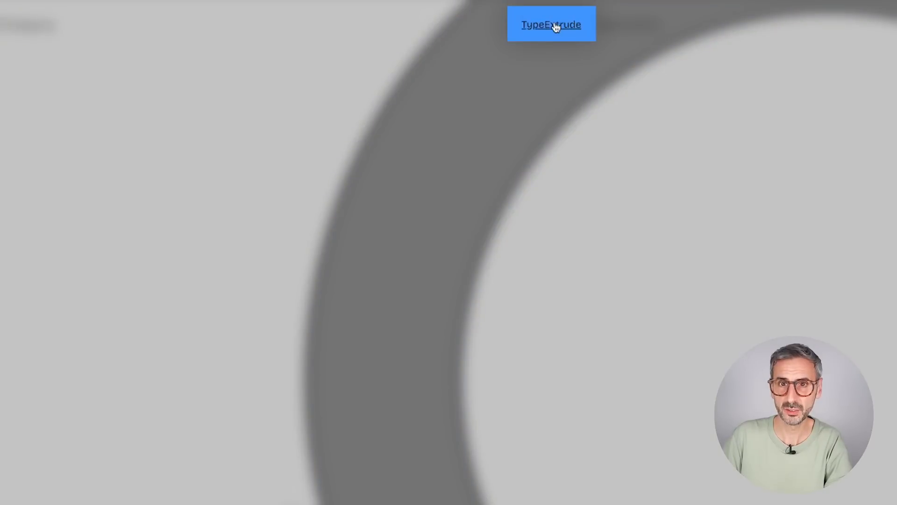
Open the TypeExtrude link and look over the TypeExtrude and TypeGradient app showcases on the page.
click(554, 27)
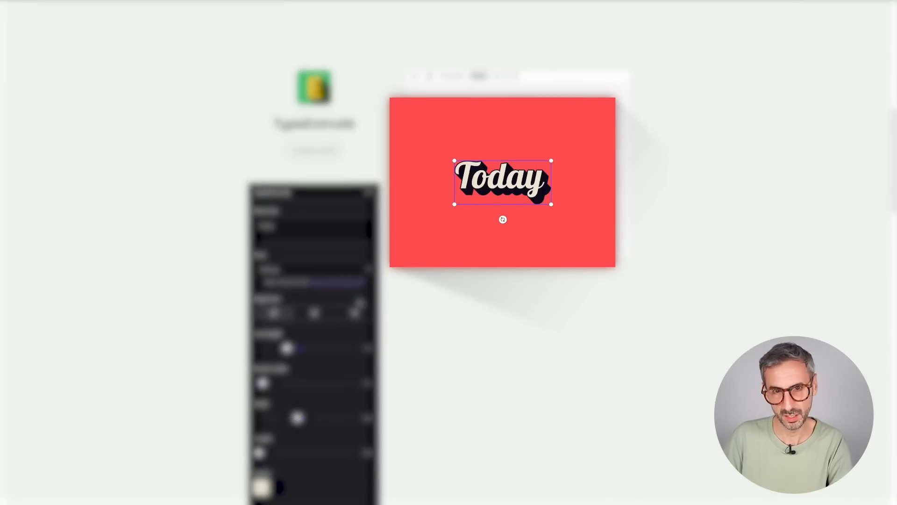
scroll(497, 181, down, 8)
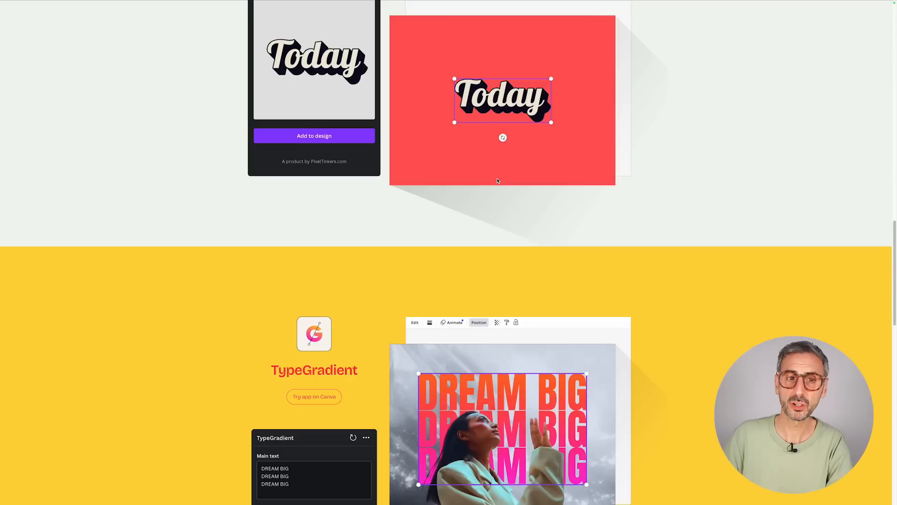
scroll(497, 181, down, 5)
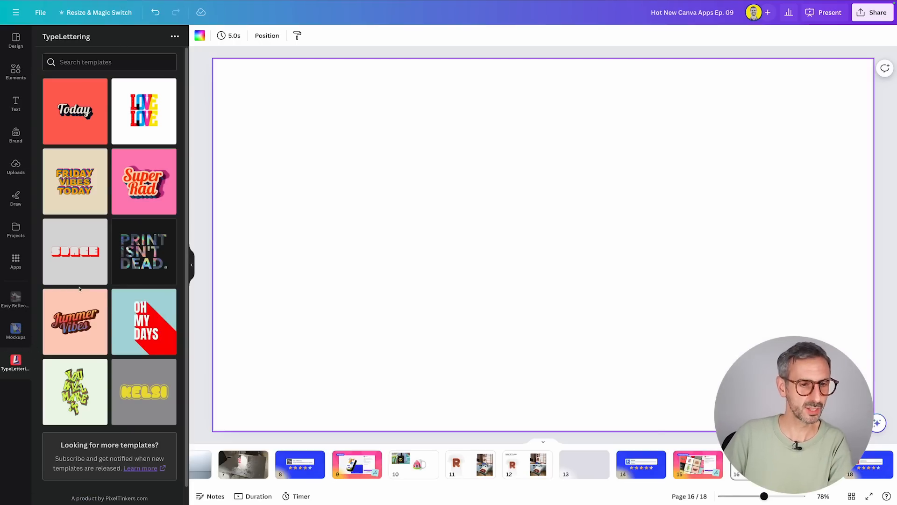
In TypeLettering on page 16, choose the green "YOU WILL MAKE IT" Stacked Neon template.
scroll(83, 224, down, 1)
scroll(99, 172, up, 1)
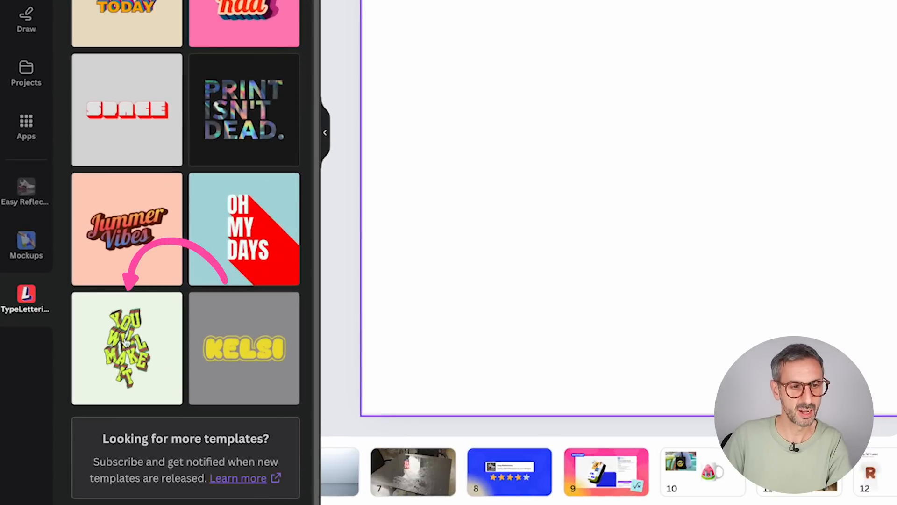
click(139, 346)
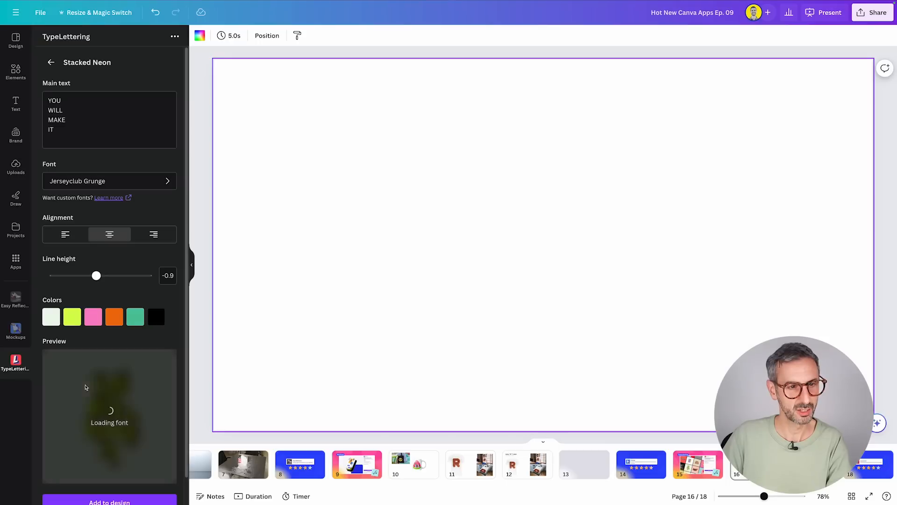
mouse_move(138, 329)
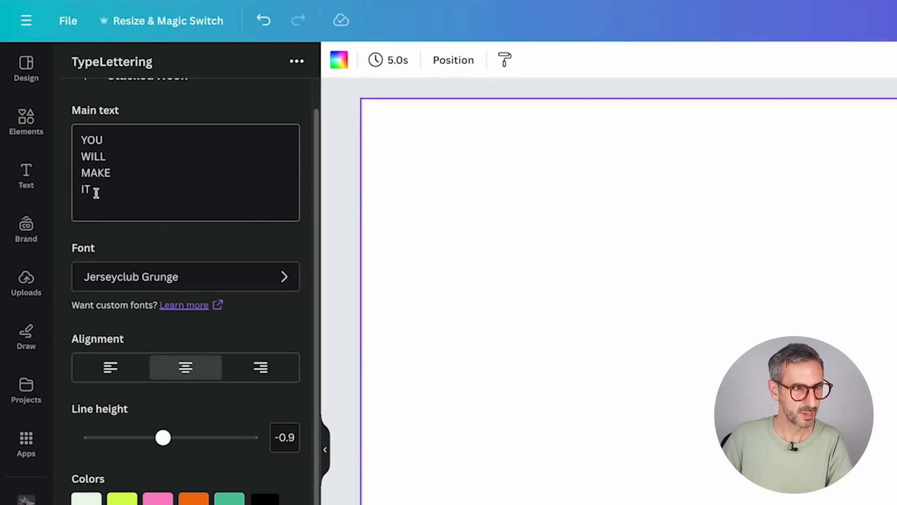
Replace the Stacked Neon main text with SUB, SCR and IBE on three separate lines and check the preview.
drag(96, 193, 81, 125)
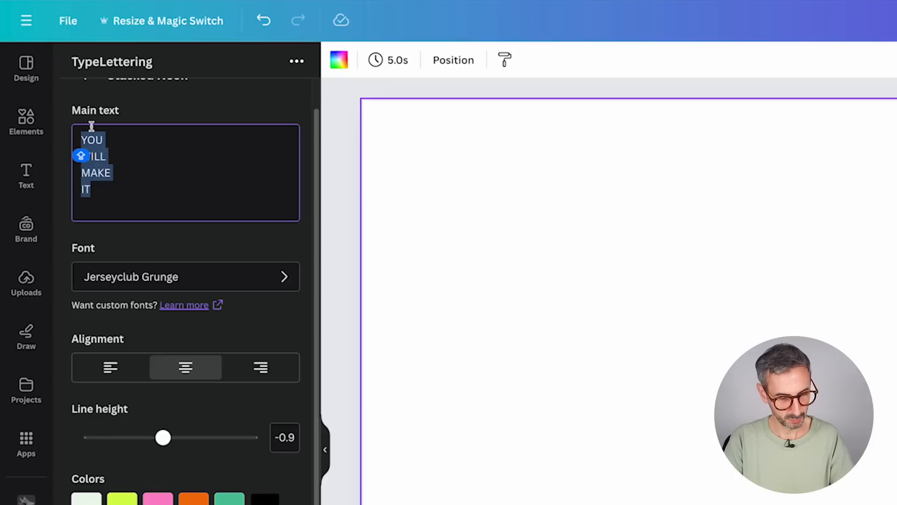
text(S)
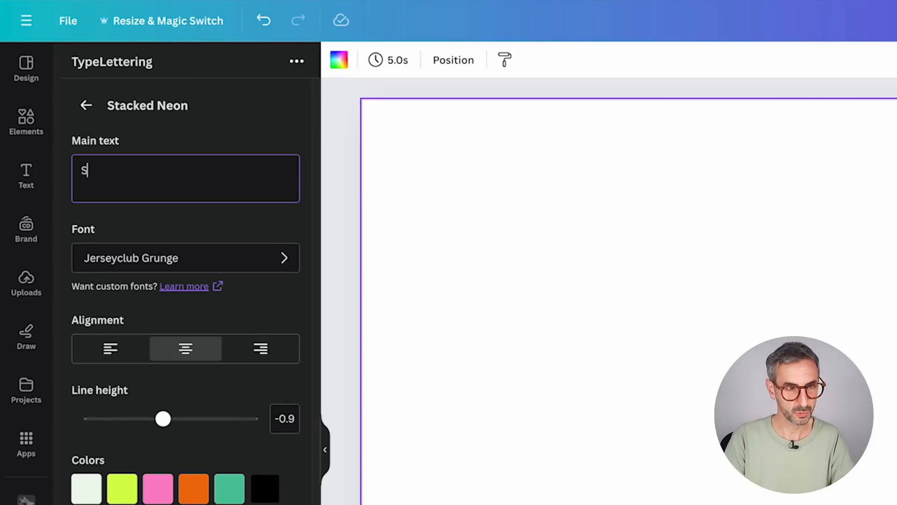
text(UB)
key(Return)
text(SCR)
key(Return)
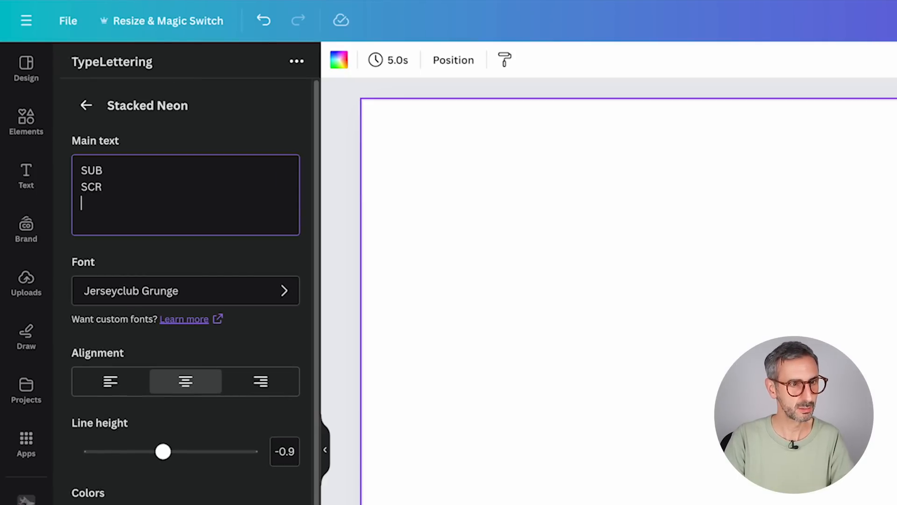
text(IBE)
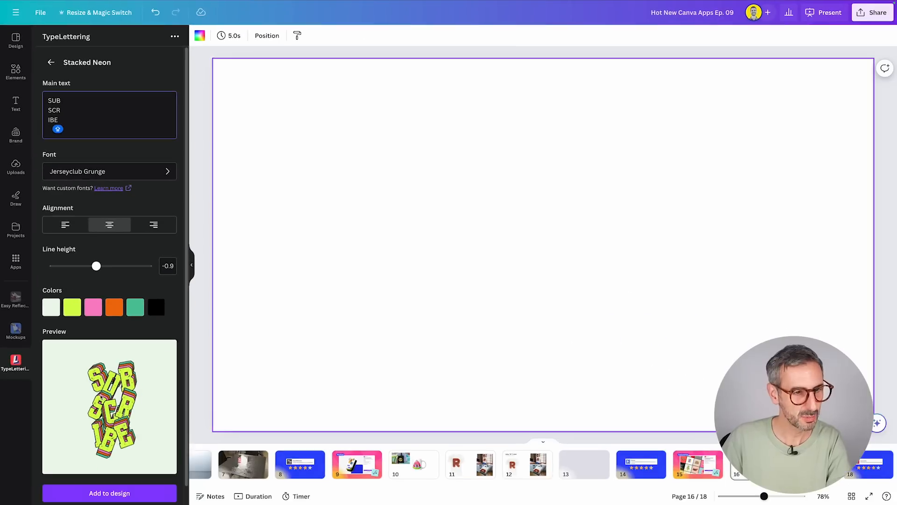
scroll(112, 280, down, 1)
mouse_move(178, 375)
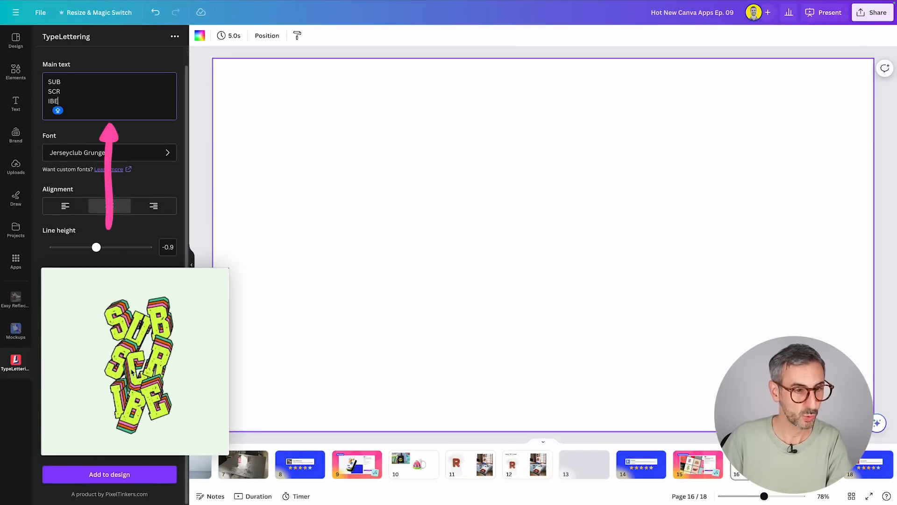
scroll(97, 116, up, 1)
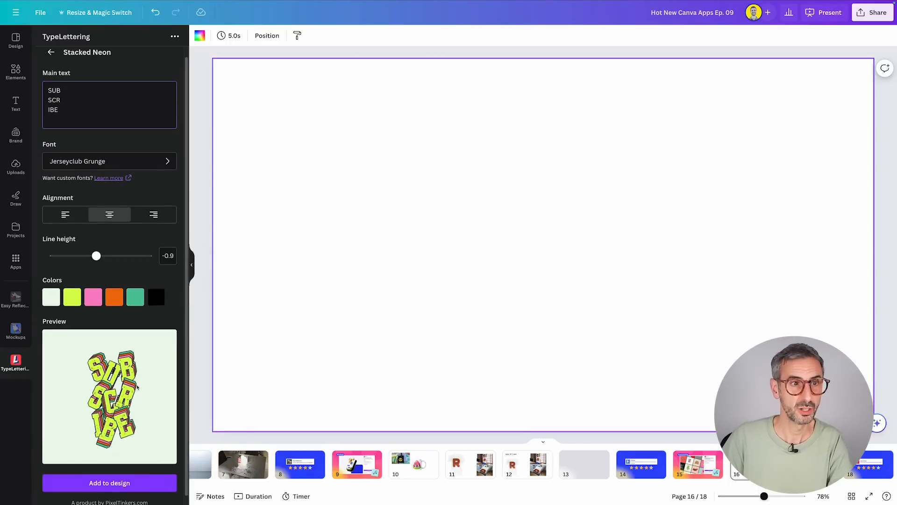
scroll(92, 141, down, 1)
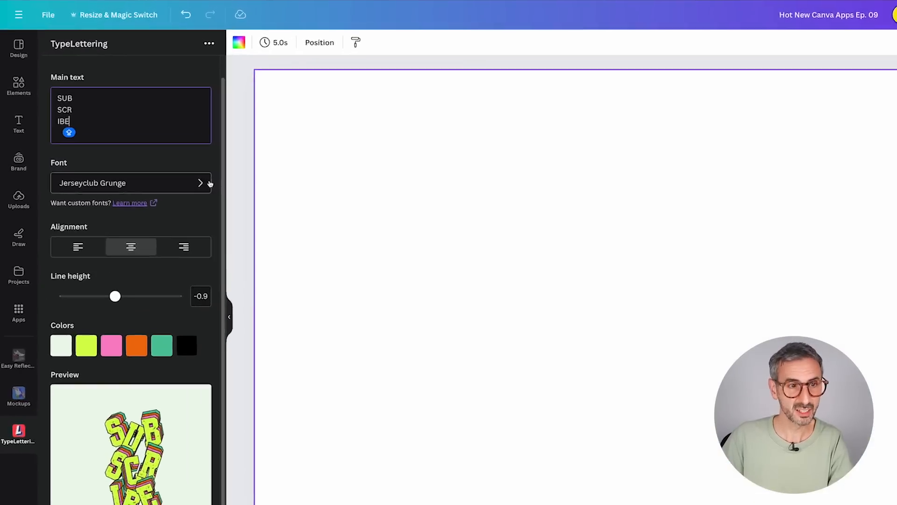
Browse the lettering font list, search it for MONT, and return to the Stacked Neon settings without choosing a font.
click(167, 154)
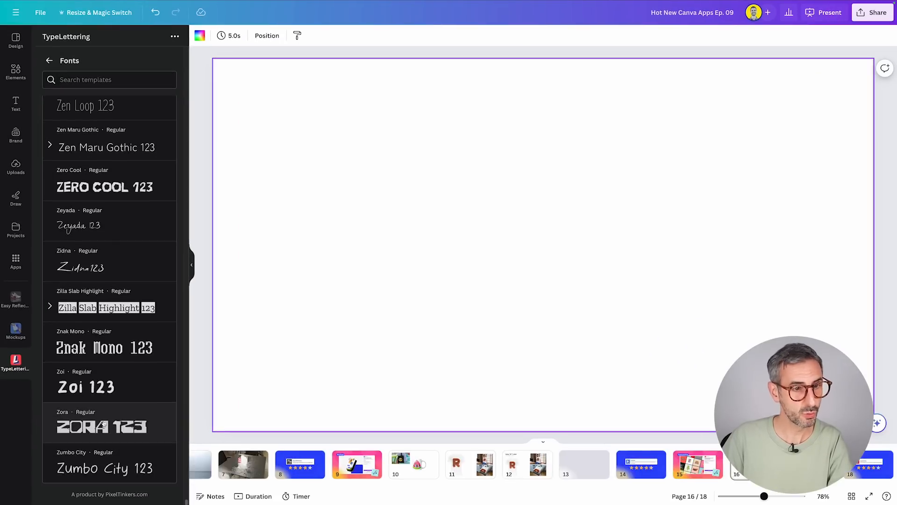
scroll(141, 185, up, 10)
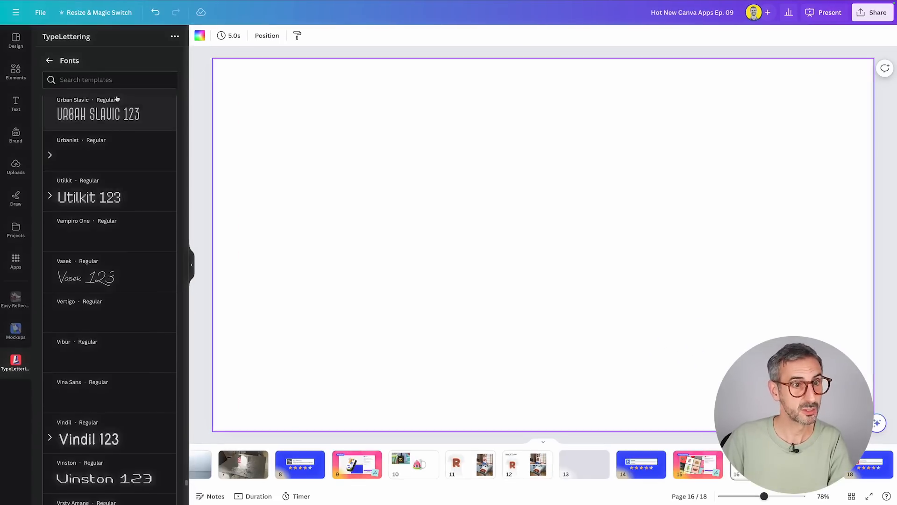
text(MONT)
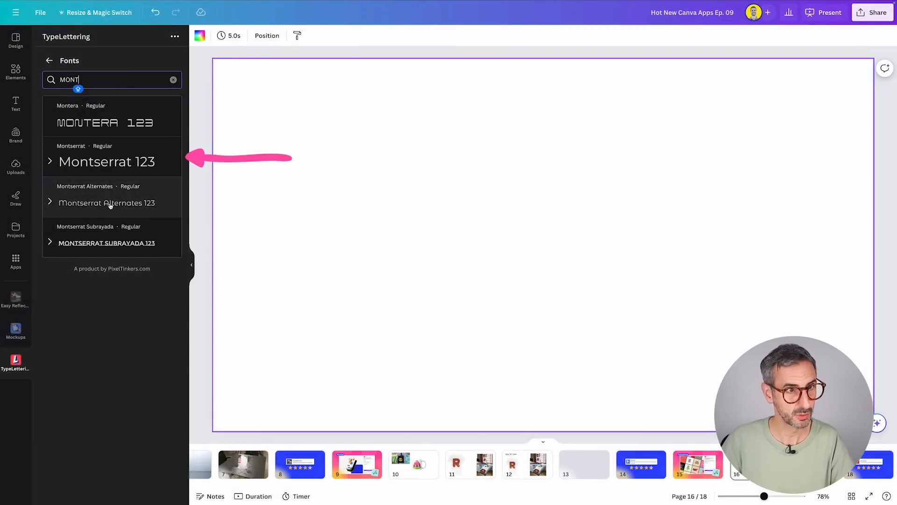
click(49, 60)
mouse_move(183, 406)
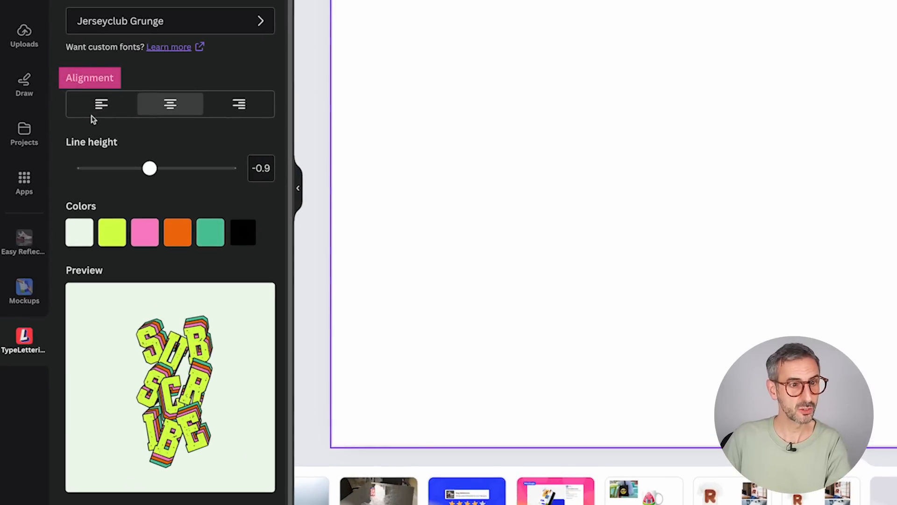
Compare the left, centre and right alignments, keep the lettering centred, and lower its line height.
click(91, 103)
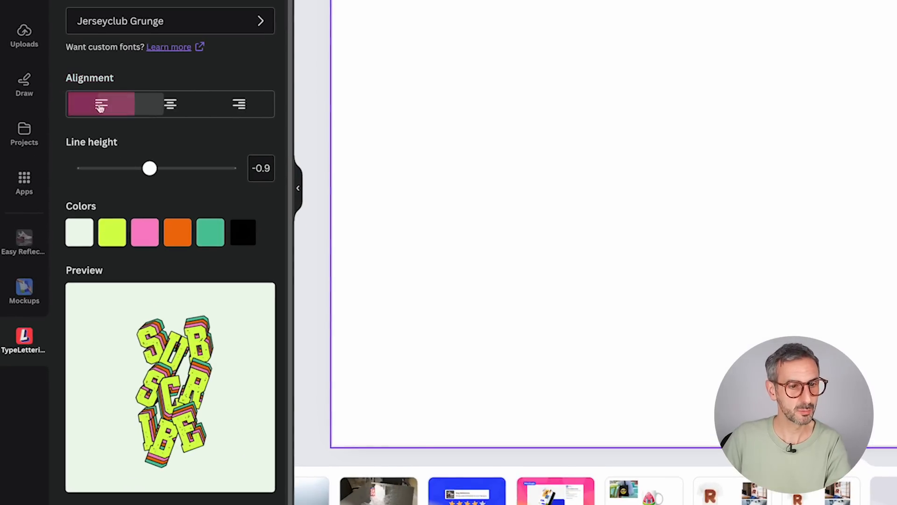
click(169, 104)
click(245, 110)
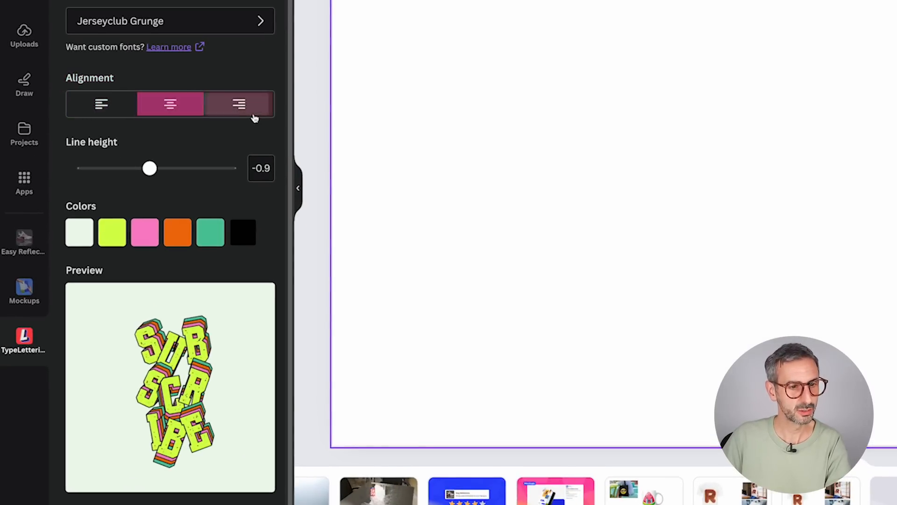
click(93, 105)
click(170, 104)
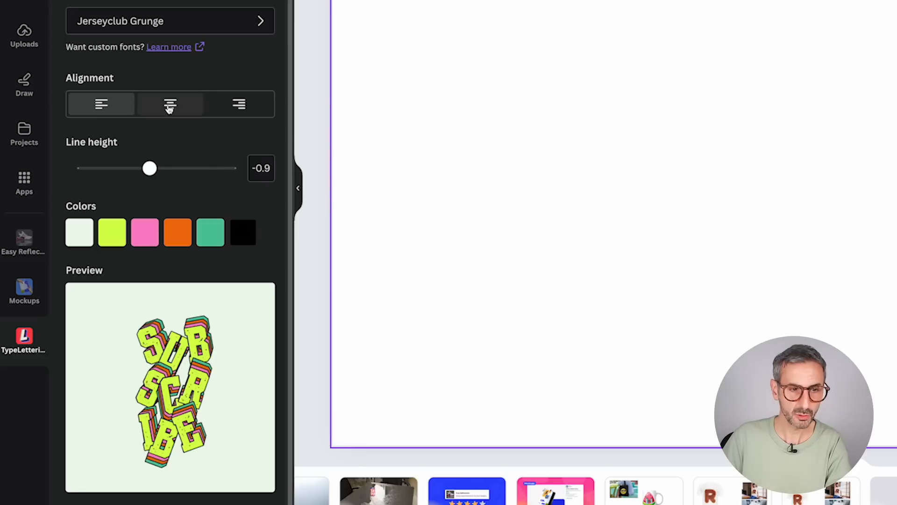
scroll(146, 165, down, 1)
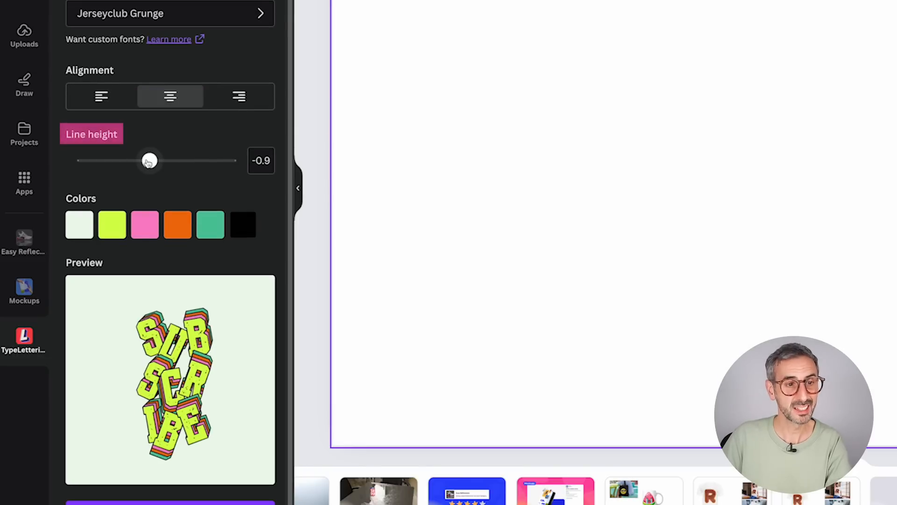
drag(149, 161, 128, 161)
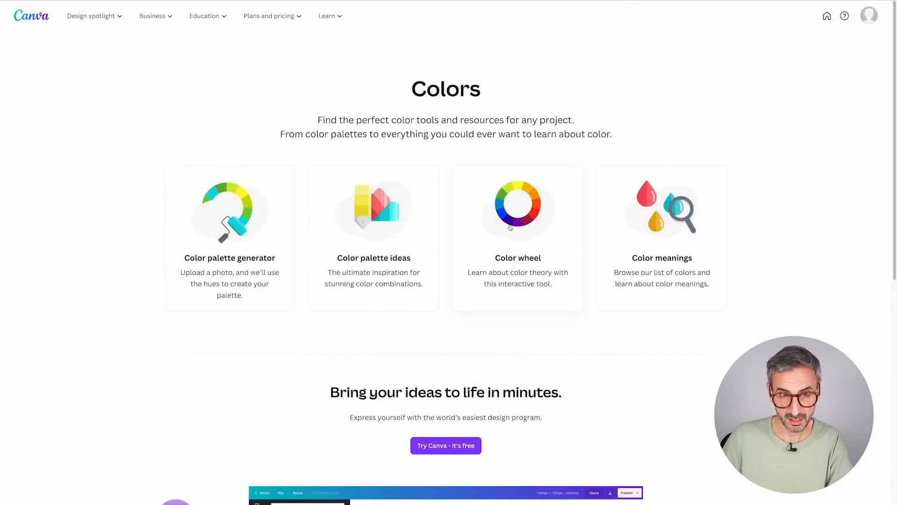
From Canva's Colors page, open Color palette ideas and look through the first page of palettes.
scroll(400, 300, down, 9)
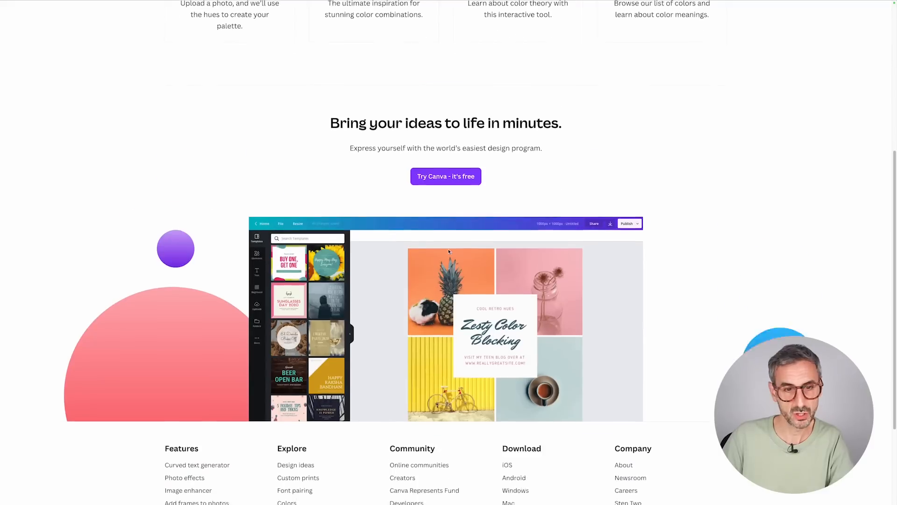
scroll(445, 257, up, 10)
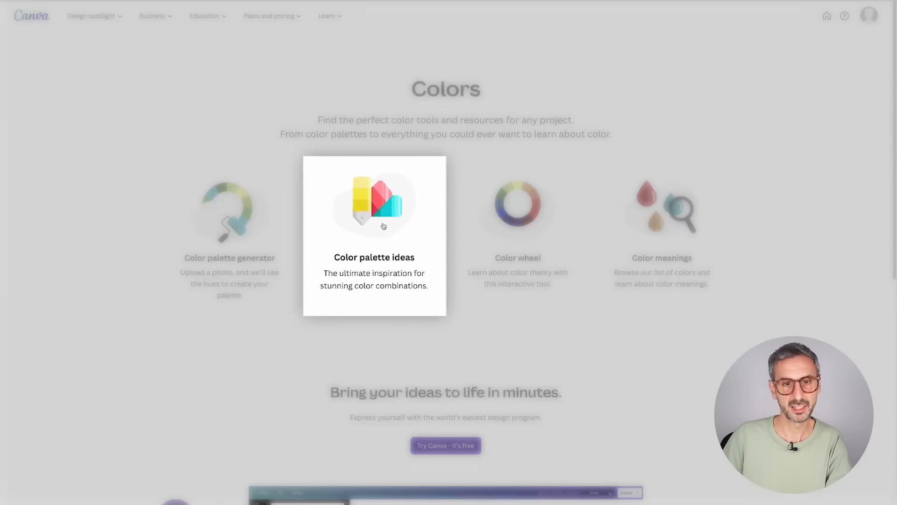
click(369, 219)
scroll(374, 253, down, 4)
scroll(287, 251, down, 6)
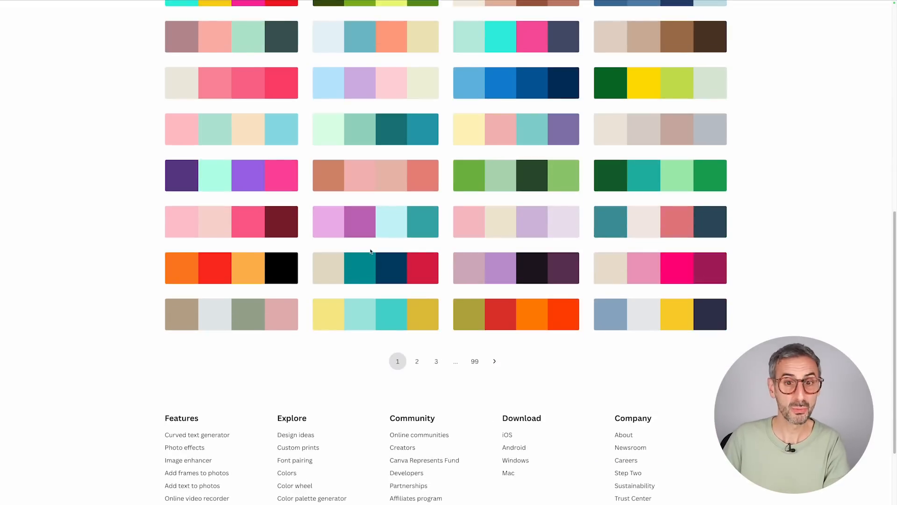
scroll(379, 252, up, 3)
scroll(431, 217, up, 3)
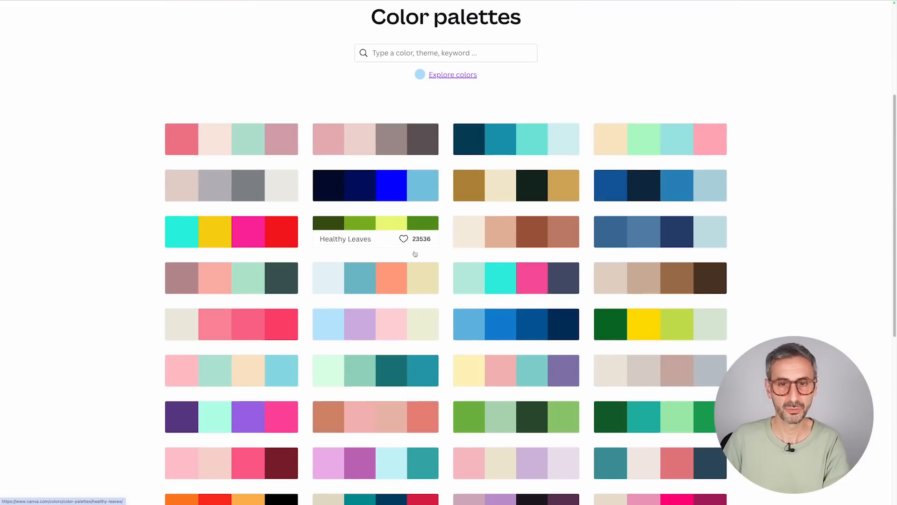
Browse pages 2, 3 and 4 of the color palettes for a combination that suits the lettering.
scroll(417, 344, down, 3)
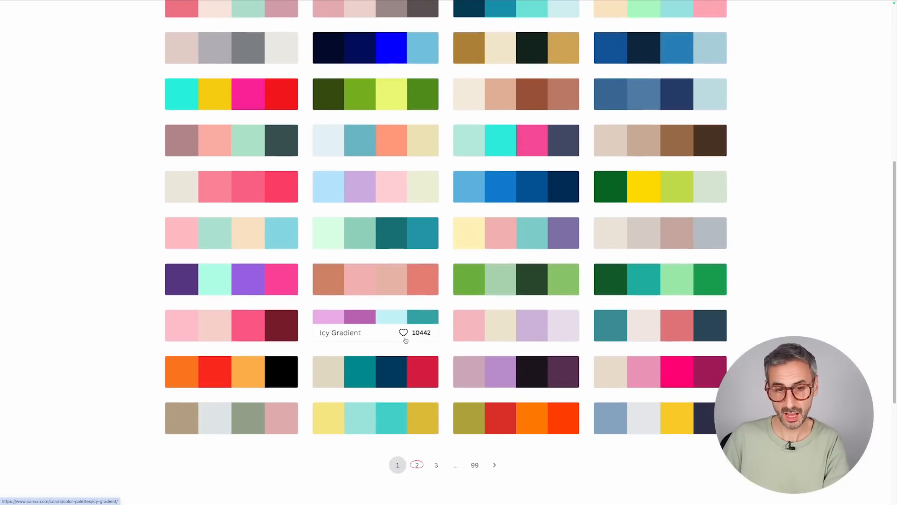
click(411, 466)
scroll(431, 368, down, 8)
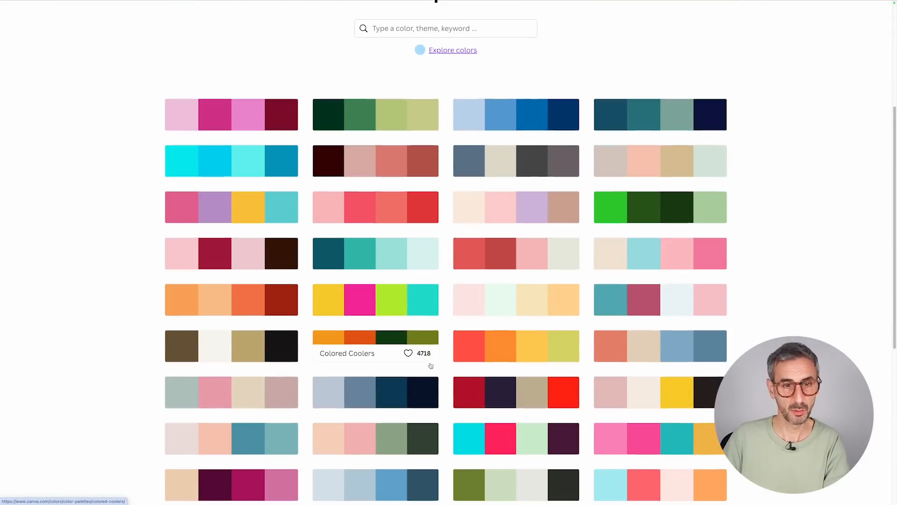
click(436, 427)
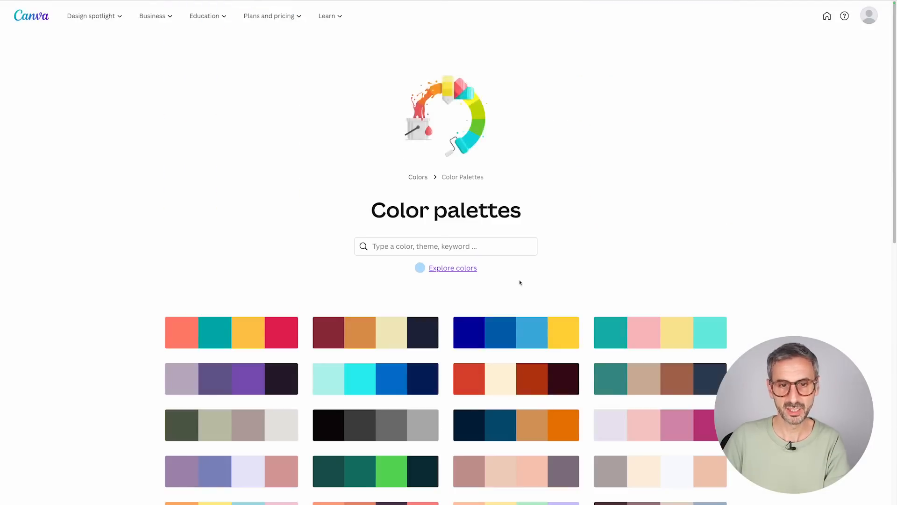
scroll(517, 277, down, 8)
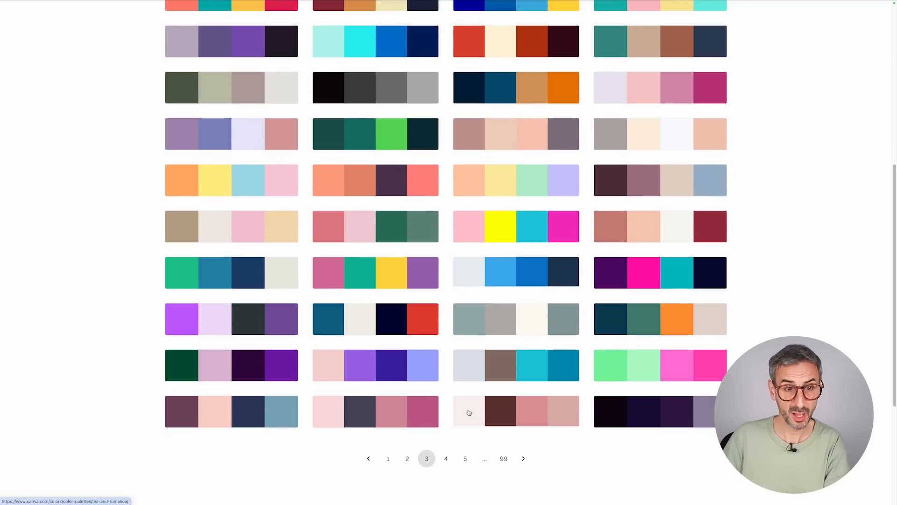
scroll(456, 402, up, 2)
scroll(448, 400, down, 3)
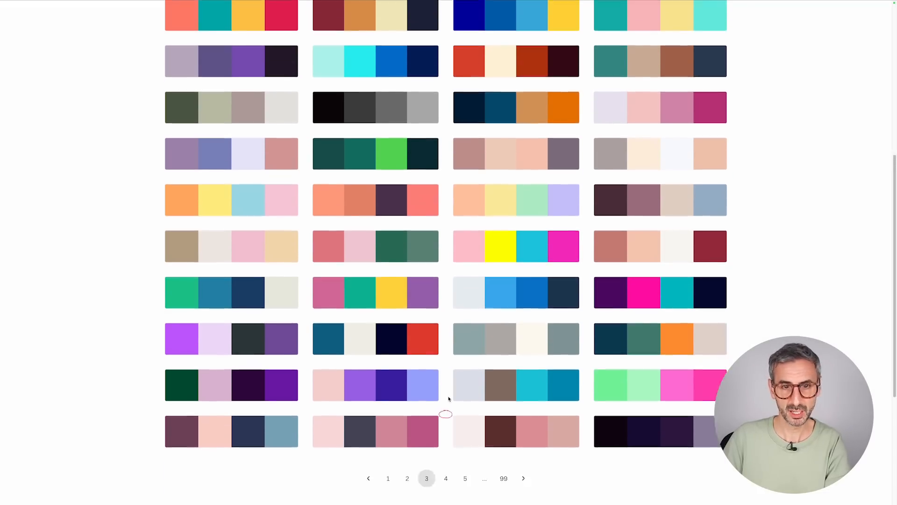
click(442, 415)
scroll(451, 405, down, 3)
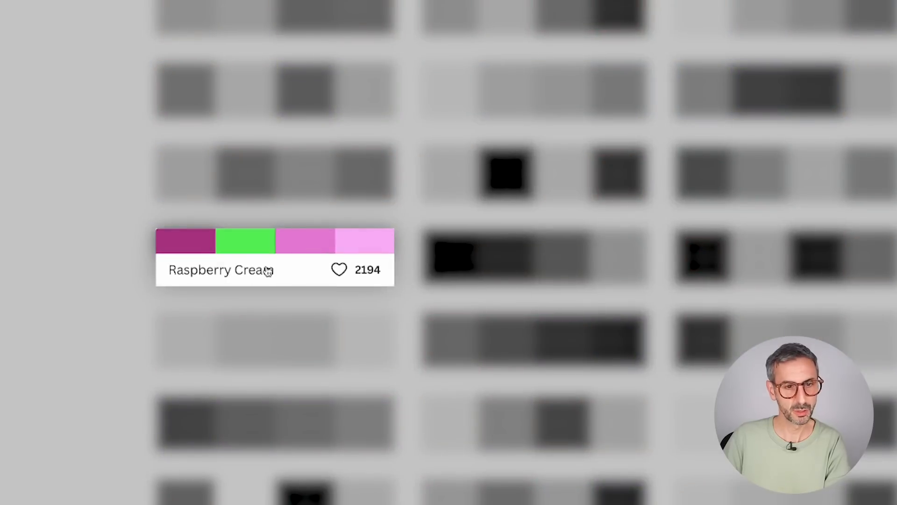
Open the Raspberry Cream palette and examine its color codes and the related content further down.
click(200, 263)
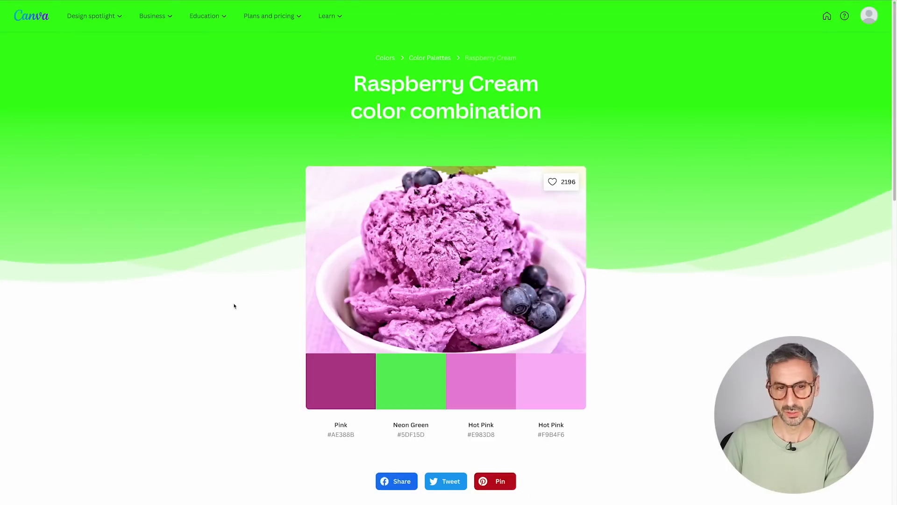
scroll(234, 306, down, 1)
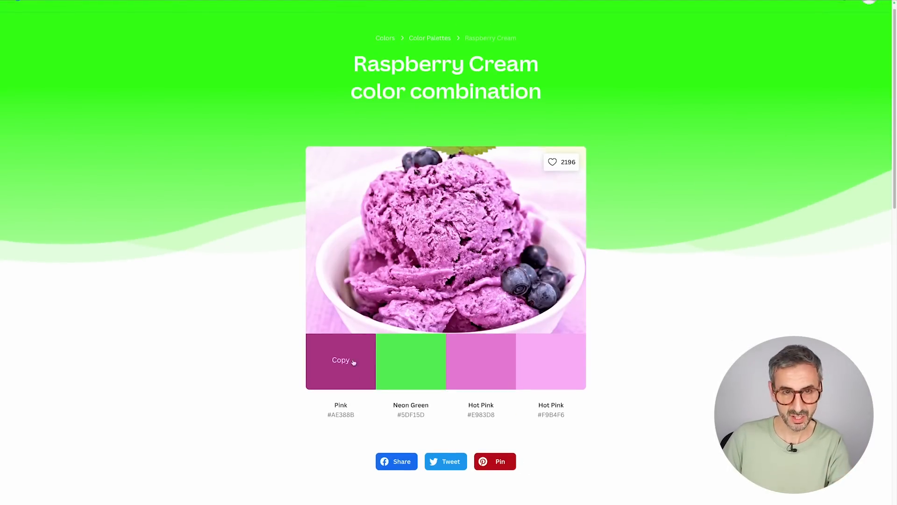
scroll(294, 256, down, 10)
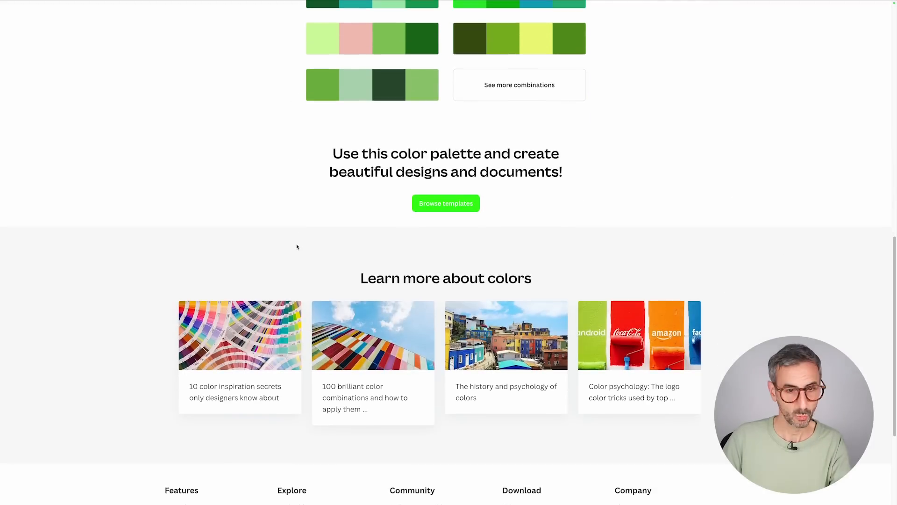
Set the second lettering color swatch to the Raspberry Cream palette's Neon Green, #5DF15D.
scroll(296, 248, up, 8)
scroll(296, 248, down, 11)
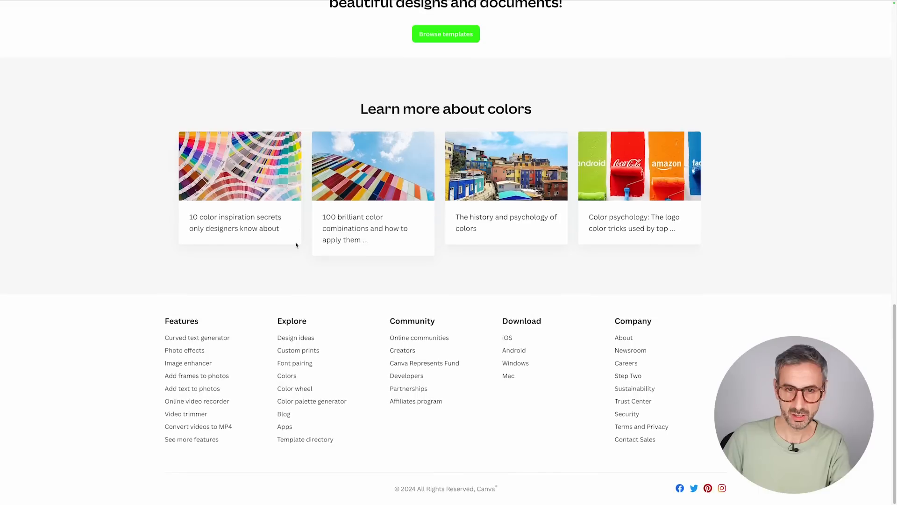
scroll(296, 244, up, 12)
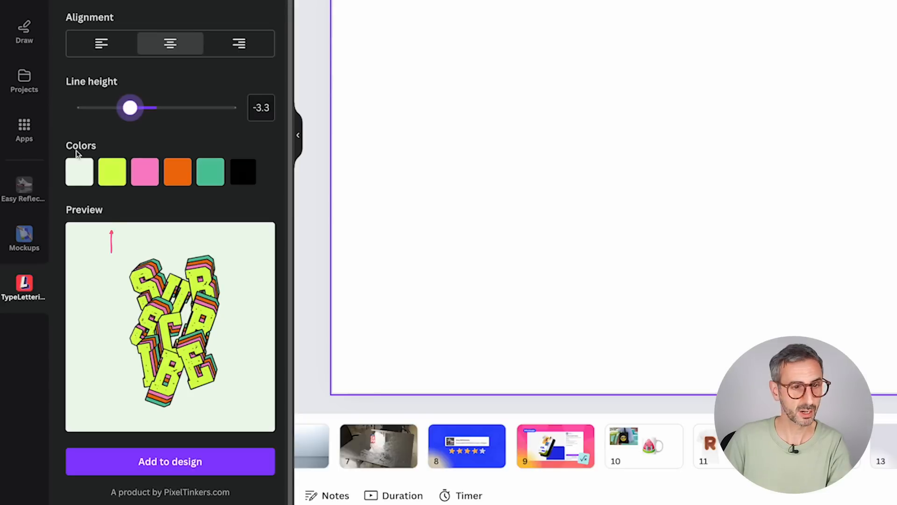
click(112, 171)
click(184, 309)
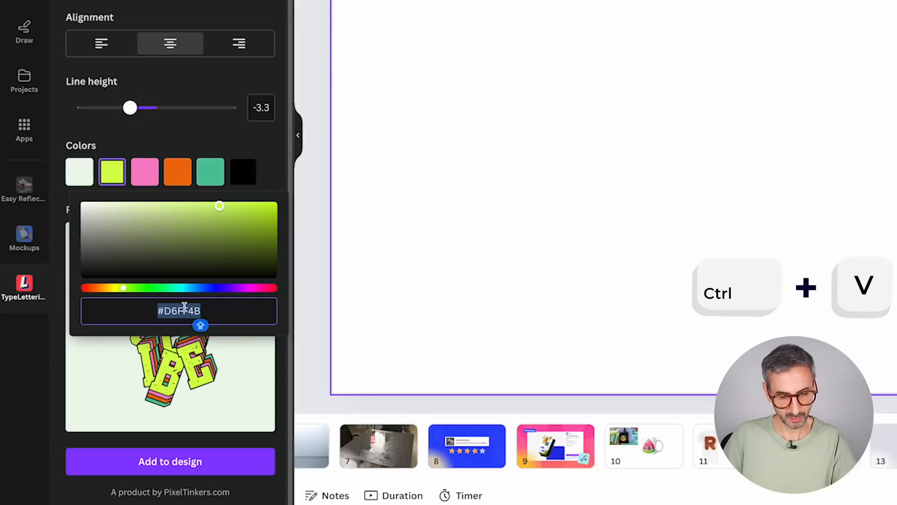
text(#5DF15D)
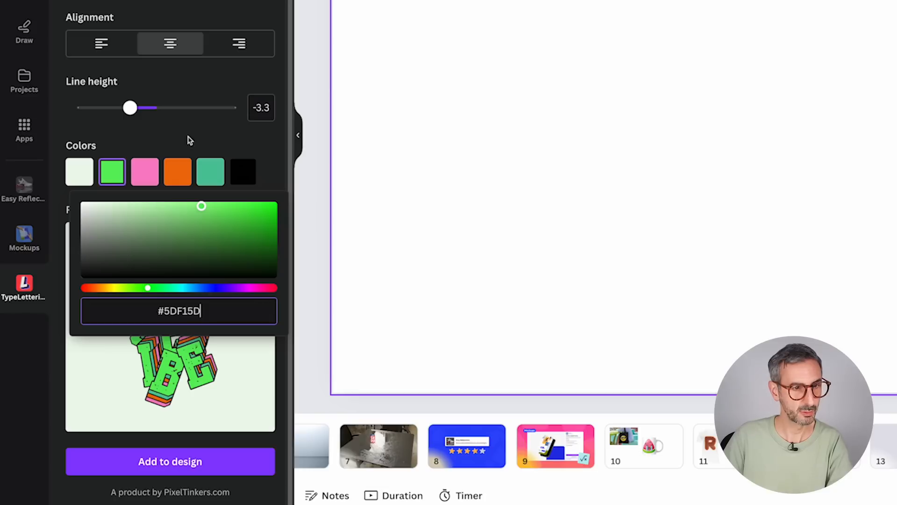
Set the third lettering color swatch to the palette's dark Pink, #AE388B.
click(142, 172)
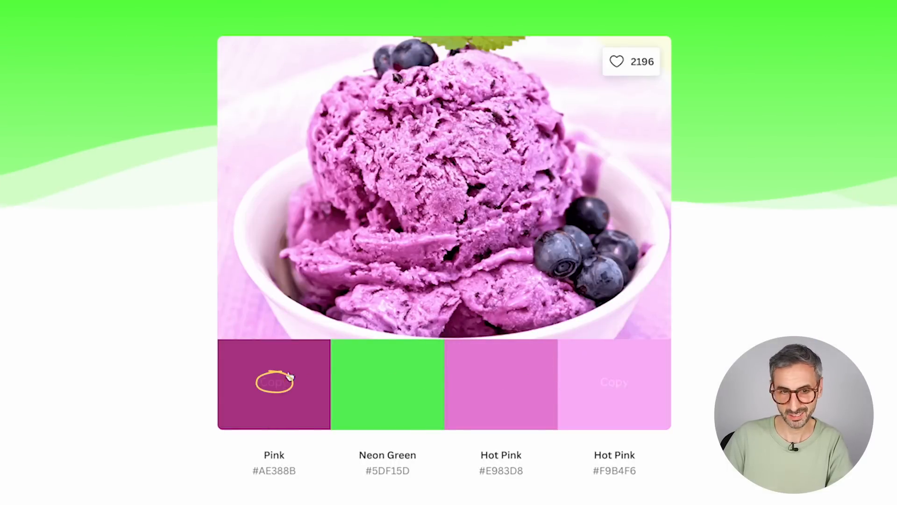
click(219, 364)
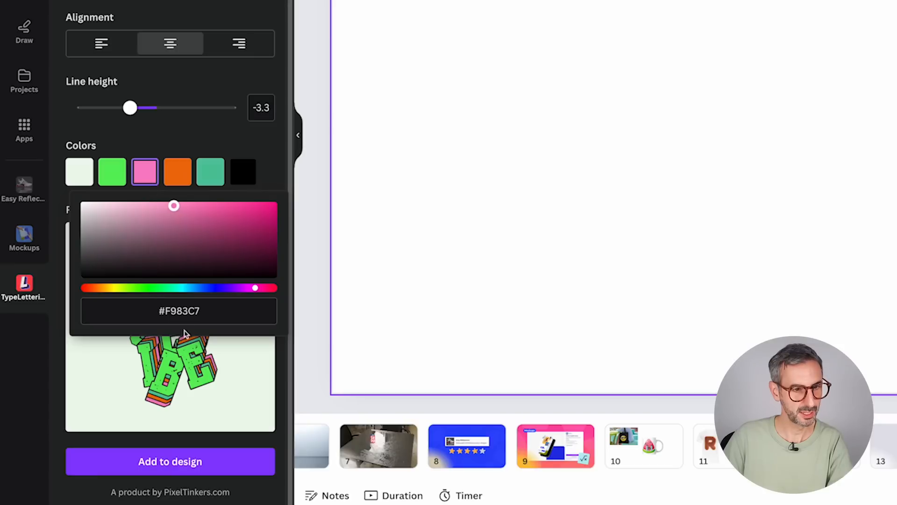
click(182, 311)
key(ctrl+v)
Set the fourth and fifth lettering color swatches to the palette's two Hot Pinks, #E983D8 and #F9B4F6.
click(176, 168)
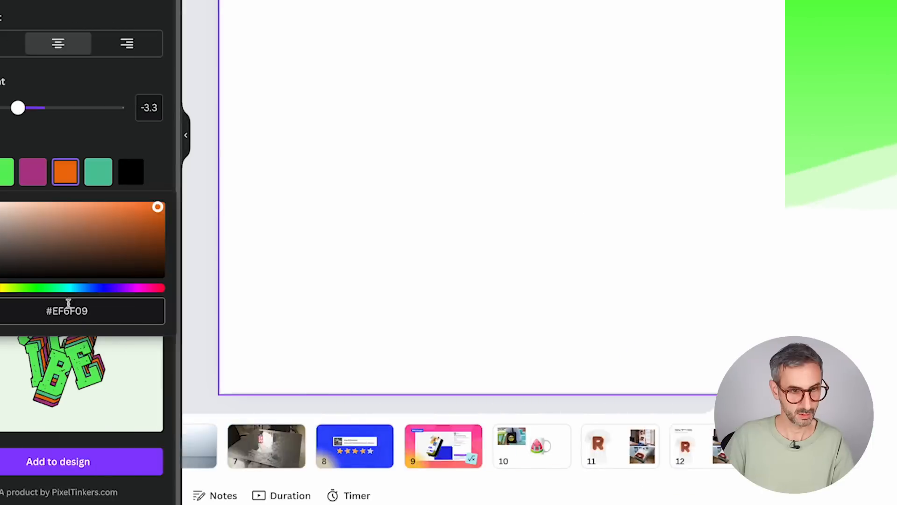
click(176, 307)
key(ctrl+v)
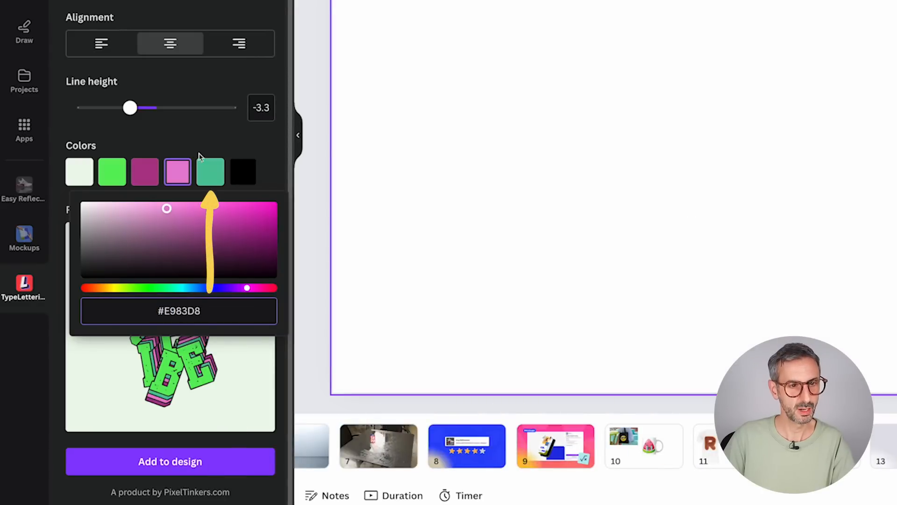
click(211, 172)
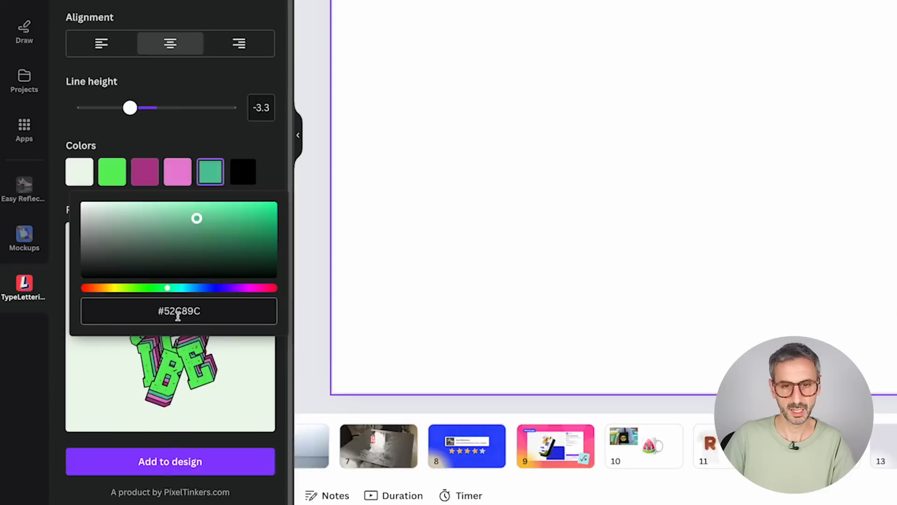
click(179, 311)
key(ctrl+v)
click(234, 136)
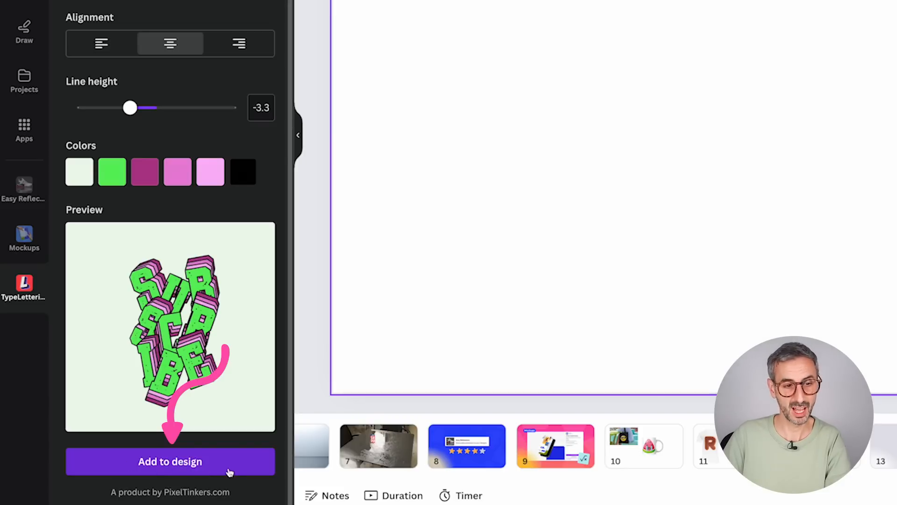
Add the recolored SUBSCRIBE lettering to the page, enlarge it and place it in the page's left half.
click(212, 469)
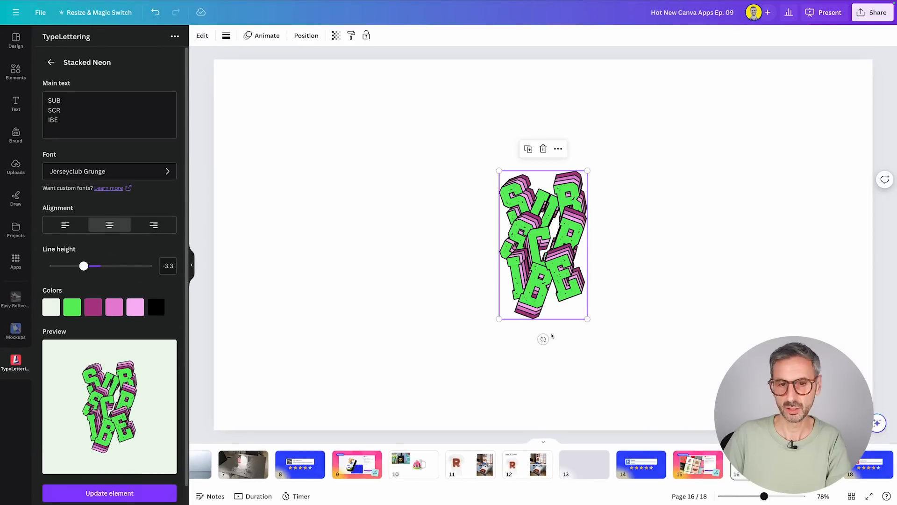
drag(499, 319, 416, 362)
drag(526, 303, 545, 274)
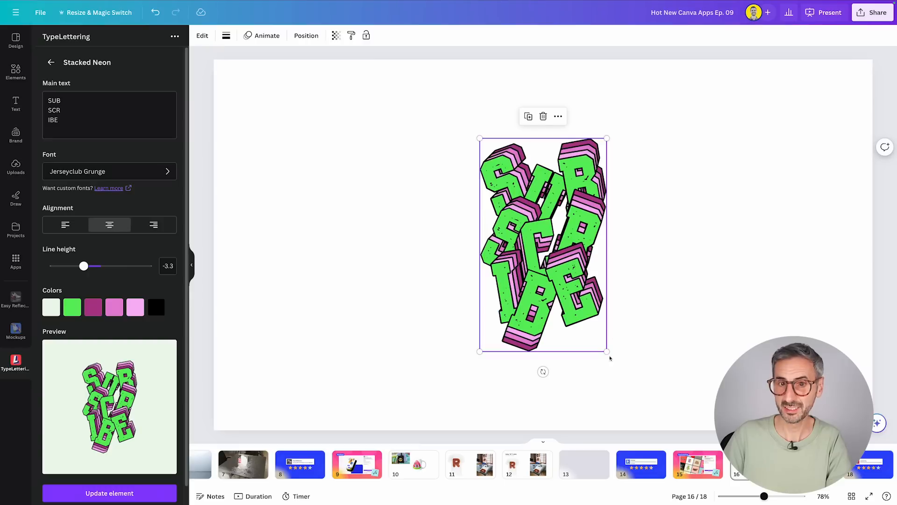
drag(607, 351, 626, 371)
drag(540, 297, 533, 284)
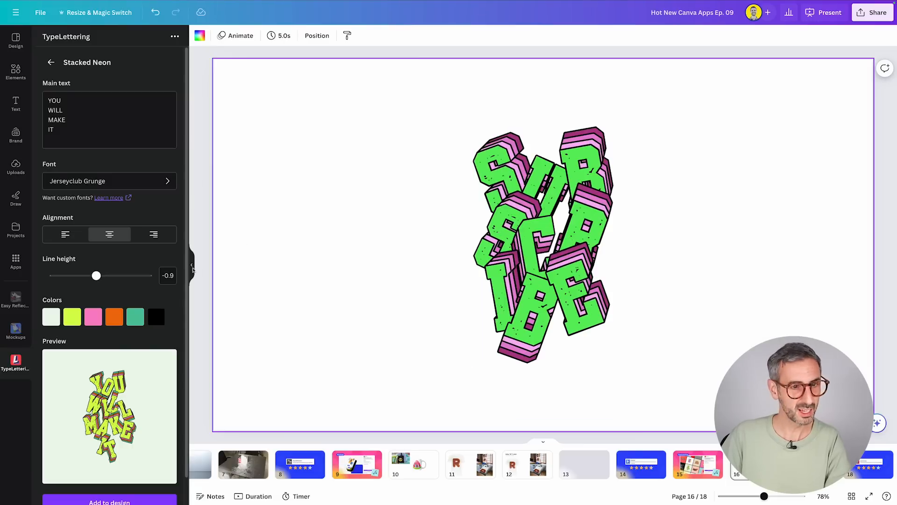
scroll(77, 299, down, 1)
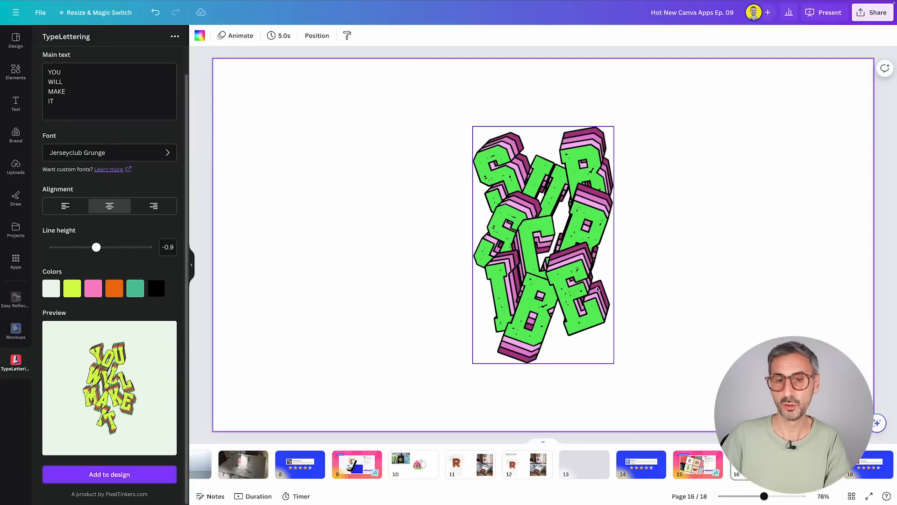
drag(537, 275, 381, 276)
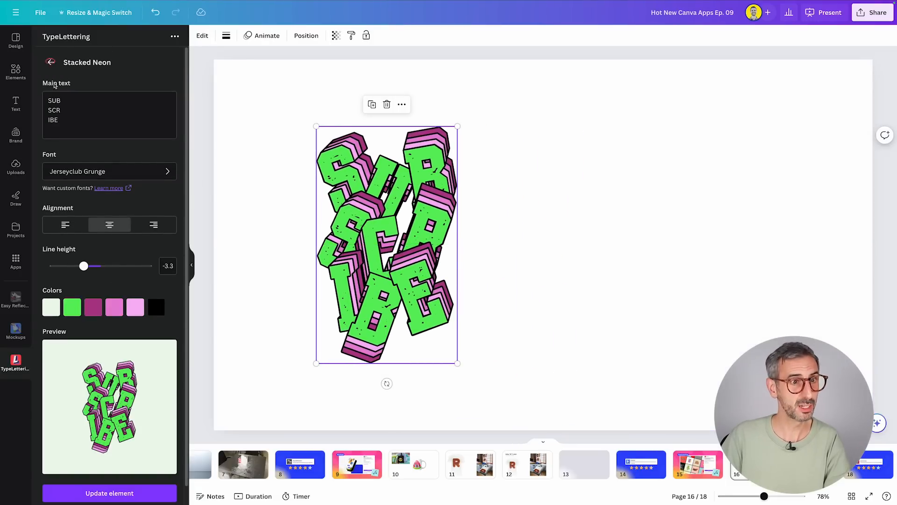
Return to the TypeLettering templates, look through them and open the Today template.
click(51, 62)
scroll(87, 281, down, 1)
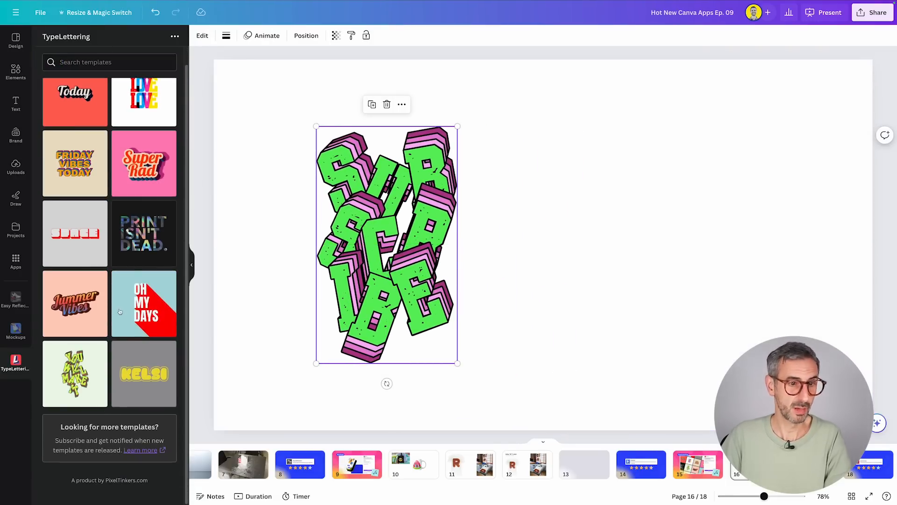
scroll(123, 280, up, 1)
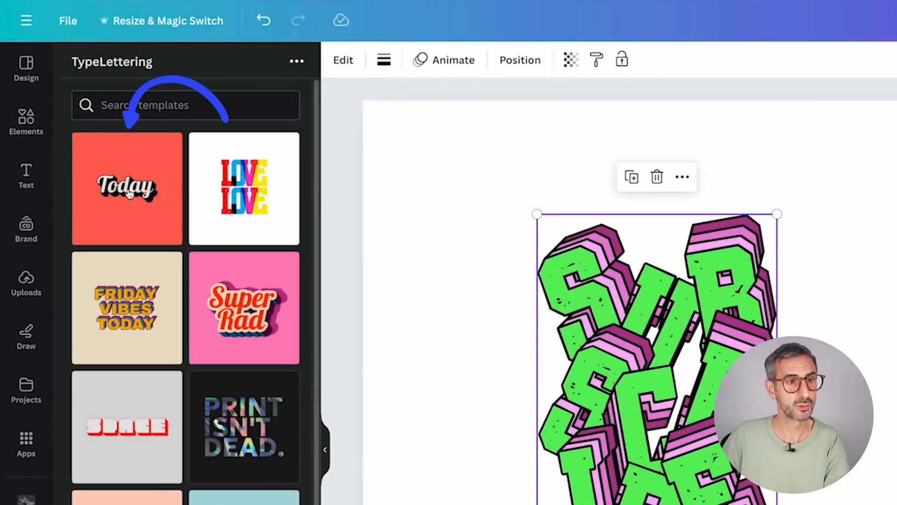
click(129, 194)
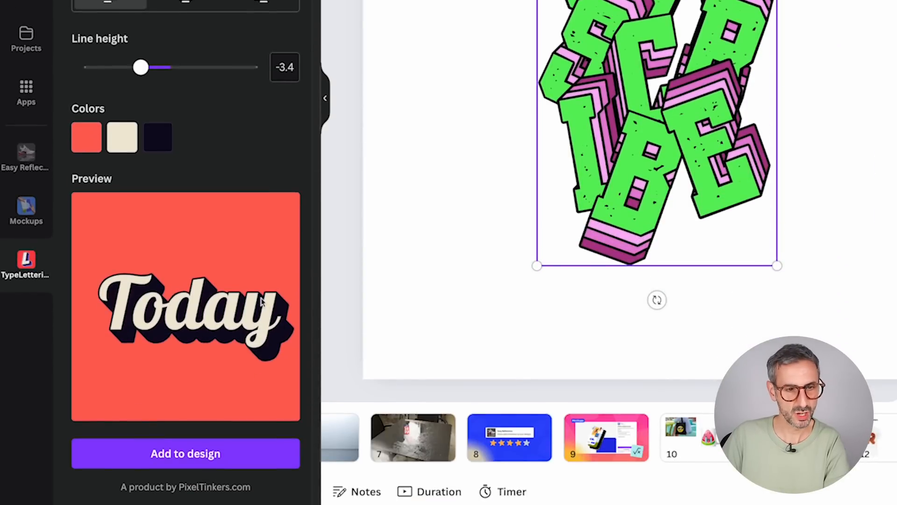
Change the Today template's red background swatch to yellow, #FFE70F.
click(85, 137)
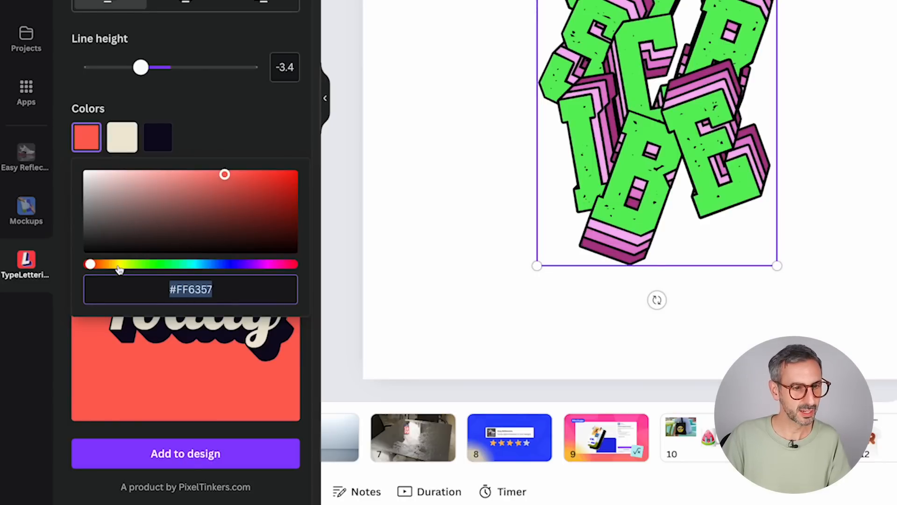
mouse_move(119, 265)
mouse_down()
mouse_move(128, 265)
mouse_move(119, 264)
mouse_up()
drag(227, 163, 285, 166)
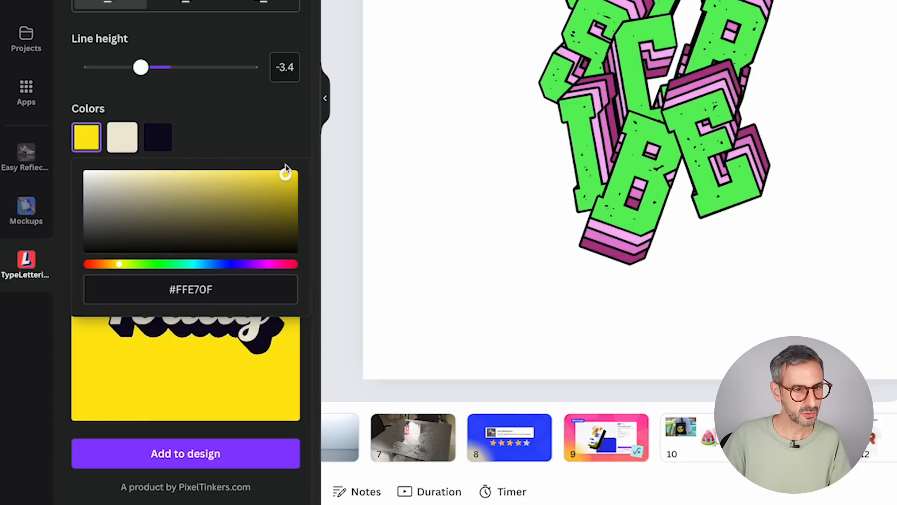
click(257, 140)
Change the template's dark navy shadow swatch to pure black, #000000.
click(157, 138)
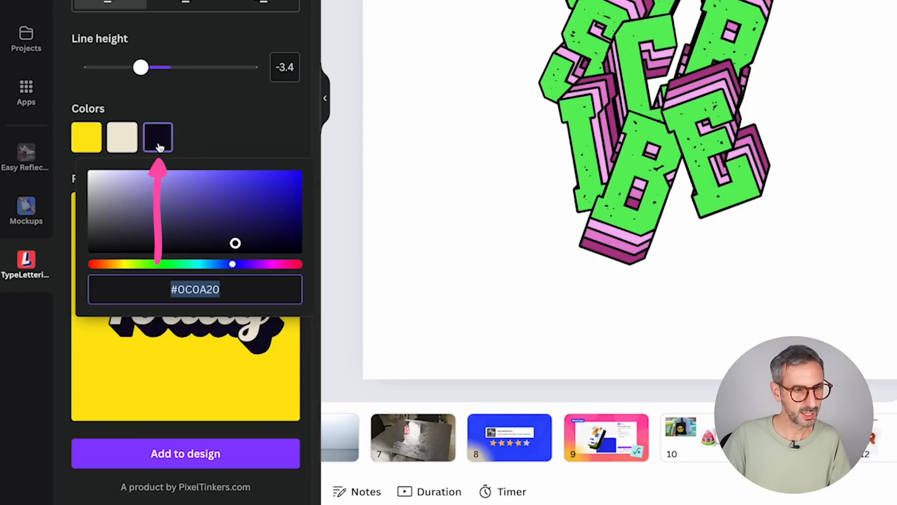
drag(137, 204, 92, 263)
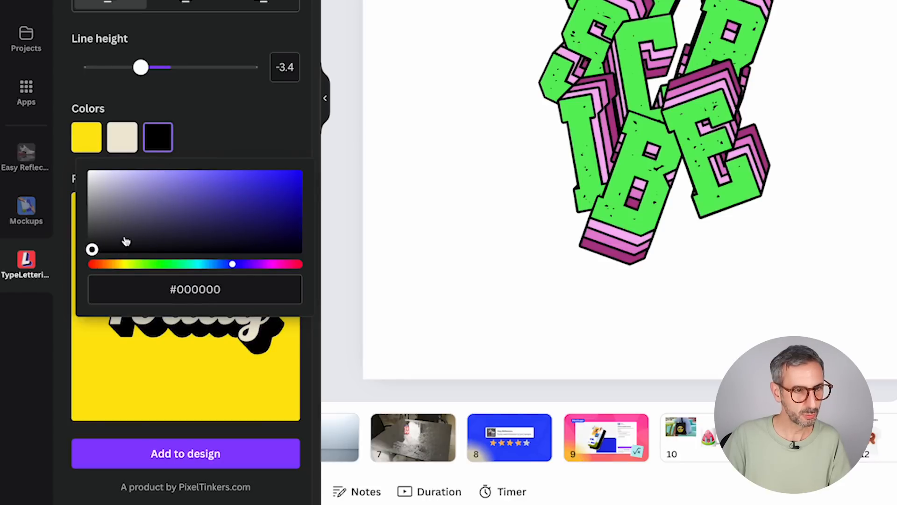
click(206, 139)
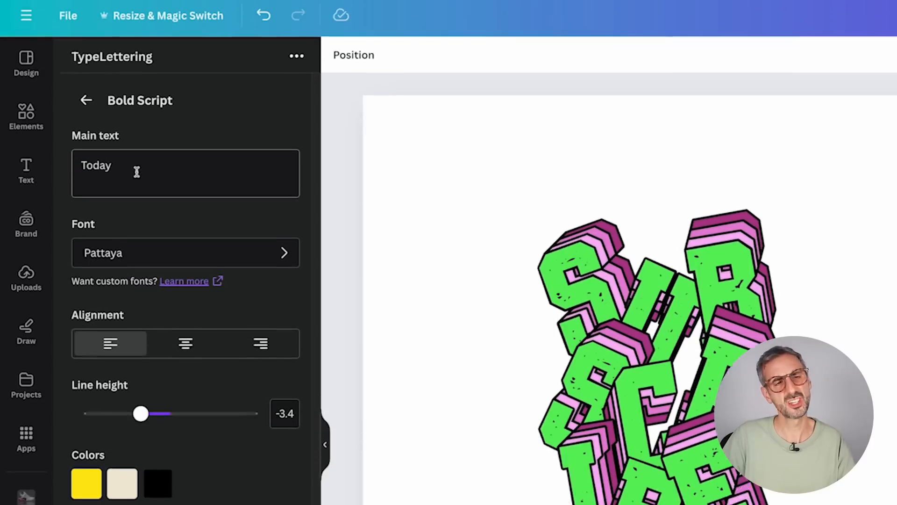
double_click(136, 170)
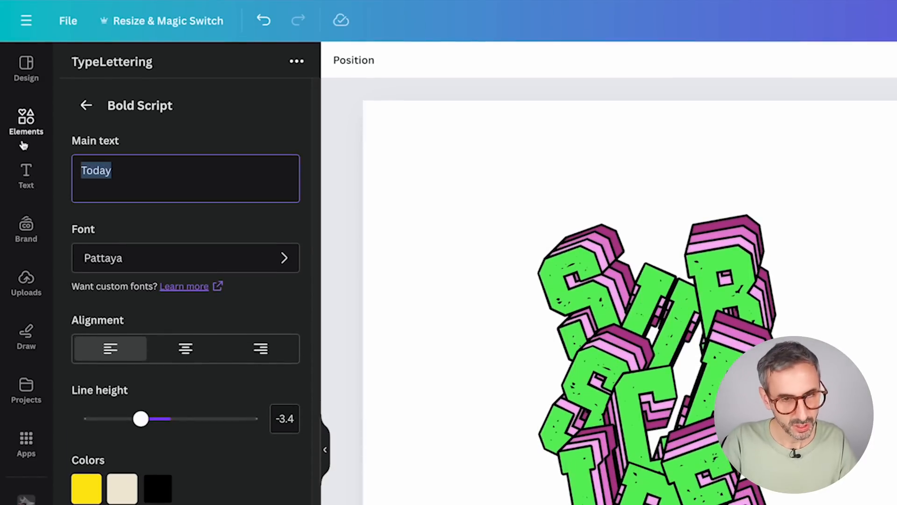
text(I love )
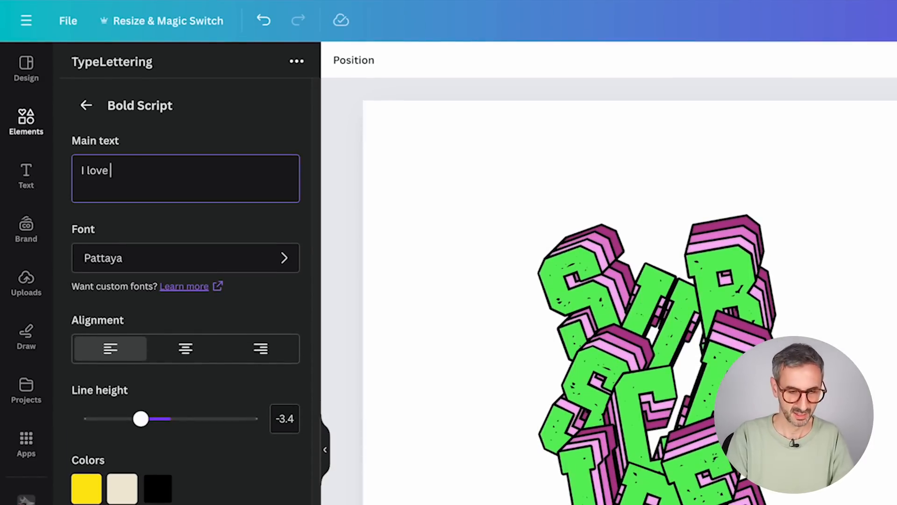
text(you guys)
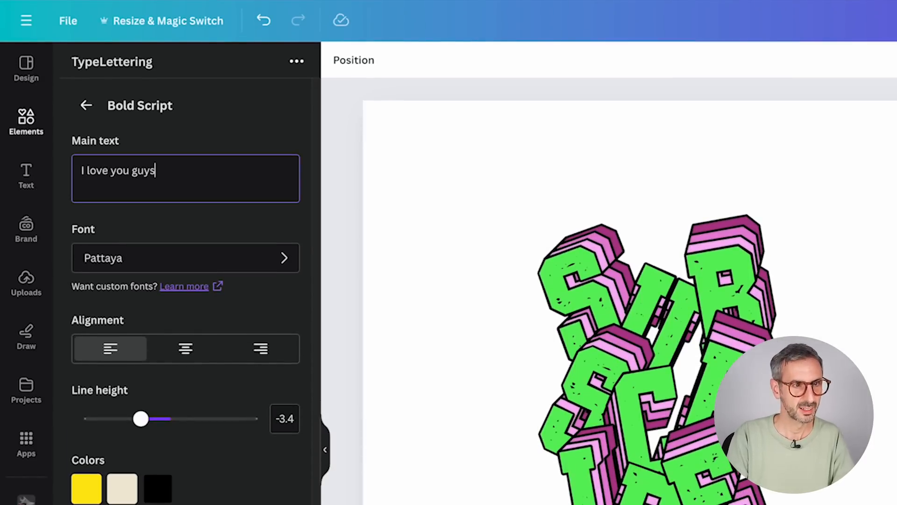
Replace the template's main text with I LOVE, YOU and GUYS on three separate lines.
triple_click(107, 172)
text(I LO)
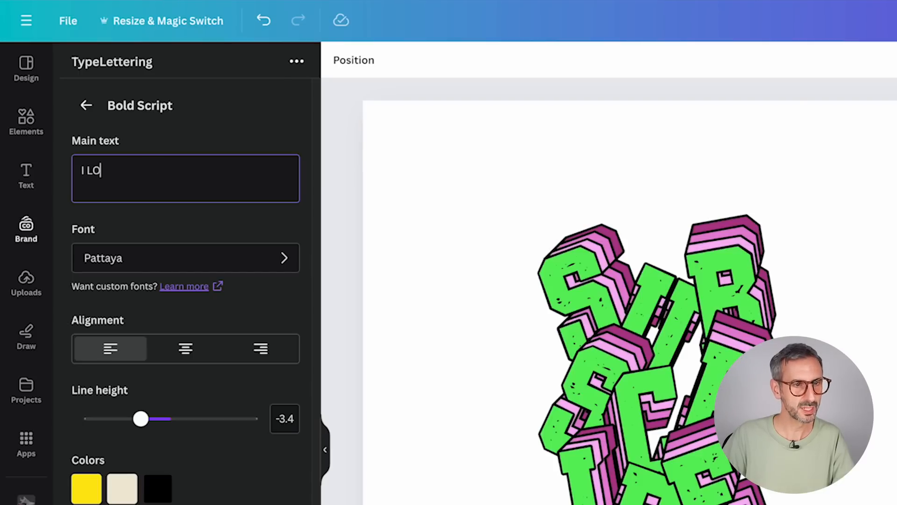
text(Ve)
key(Return)
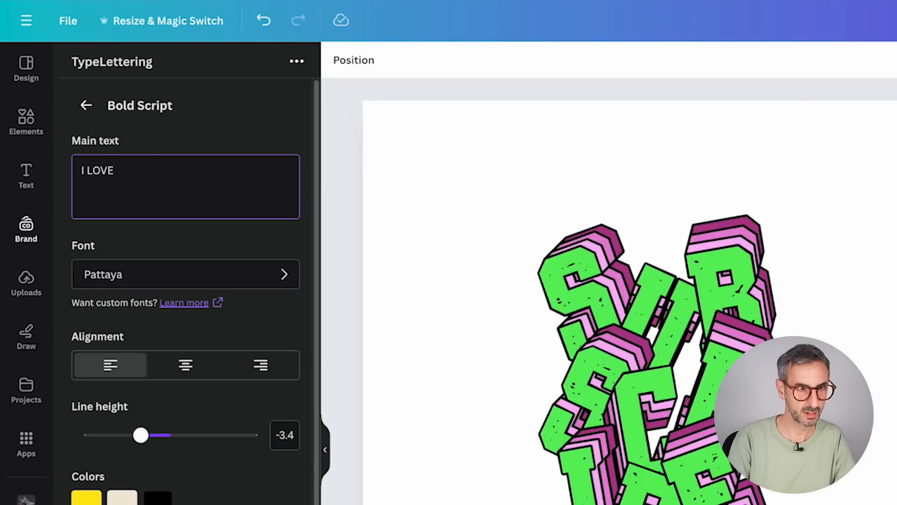
text(YOU)
key(Return)
text(CU)
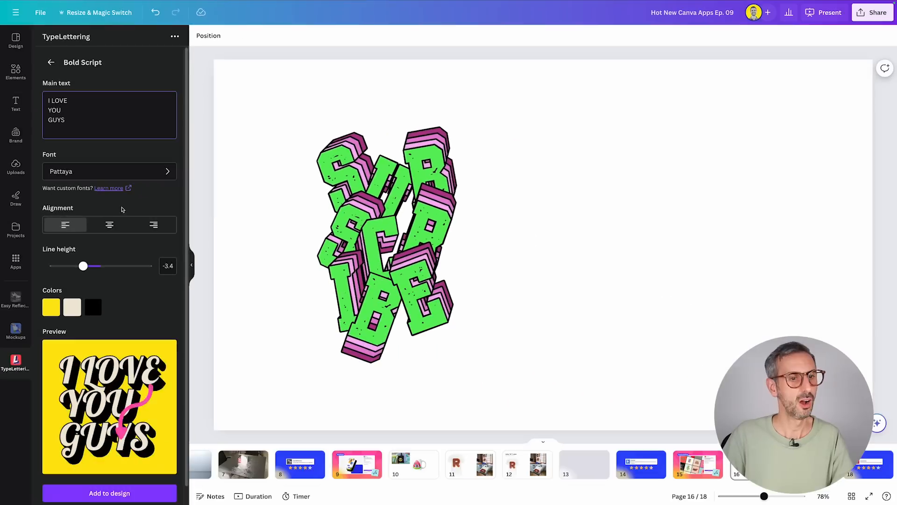
Add the I LOVE YOU GUYS lettering to the page and place it to the right of the SUBSCRIBE lettering.
scroll(207, 354, down, 1)
click(132, 473)
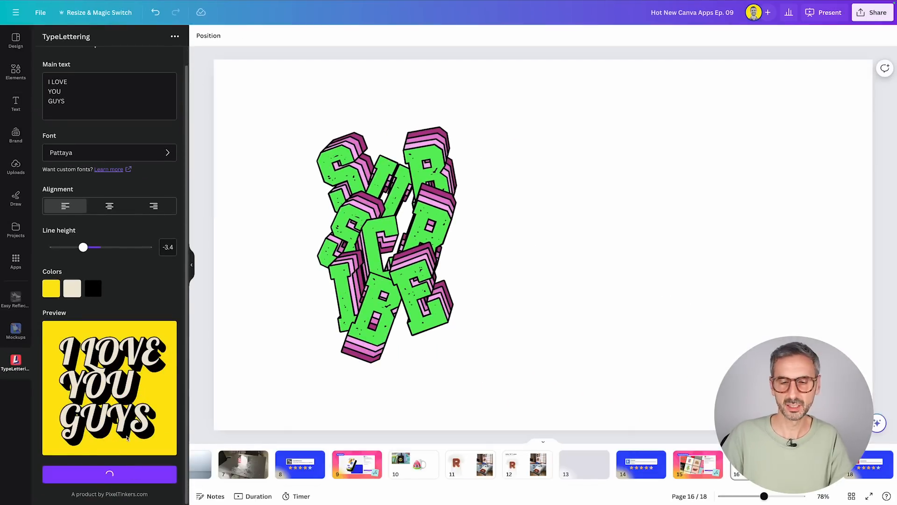
drag(538, 219, 591, 225)
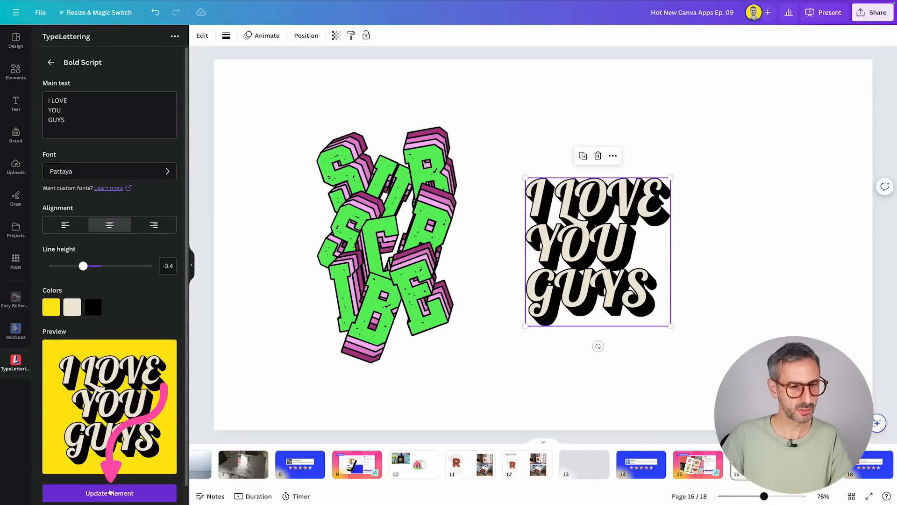
Delete the SUBSCRIBE lettering and enlarge the I LOVE YOU GUYS lettering at the centre of the page.
click(397, 267)
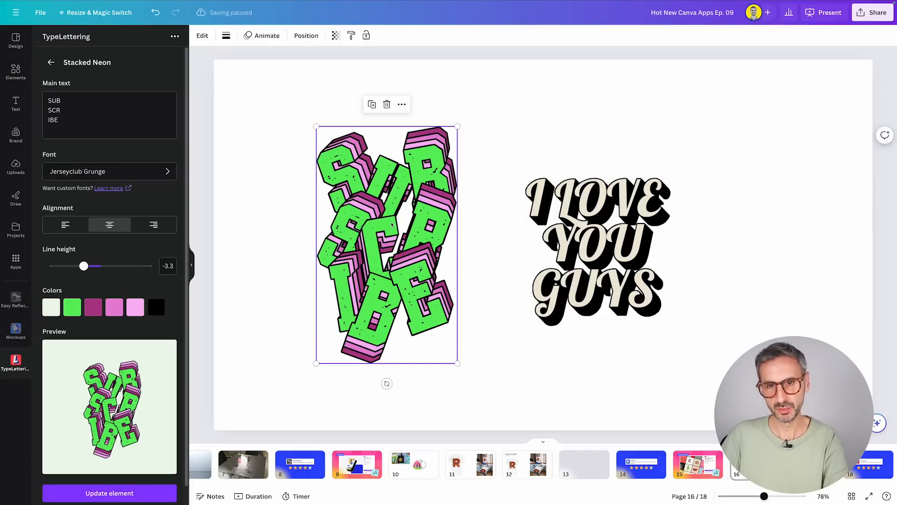
key(Delete)
drag(569, 270, 513, 262)
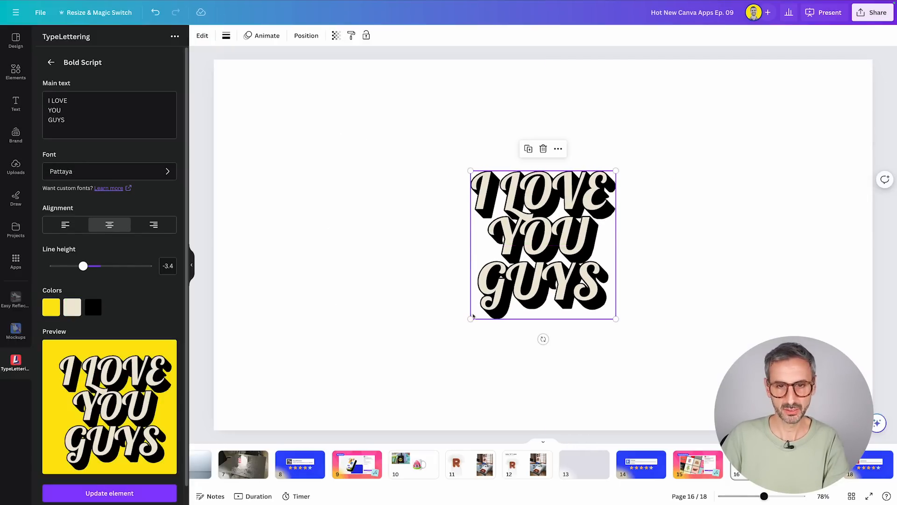
drag(471, 318, 394, 396)
drag(527, 295, 566, 255)
Give the page a yellow background based on the document color #FED020 and fine-tune its shade and hue.
click(323, 264)
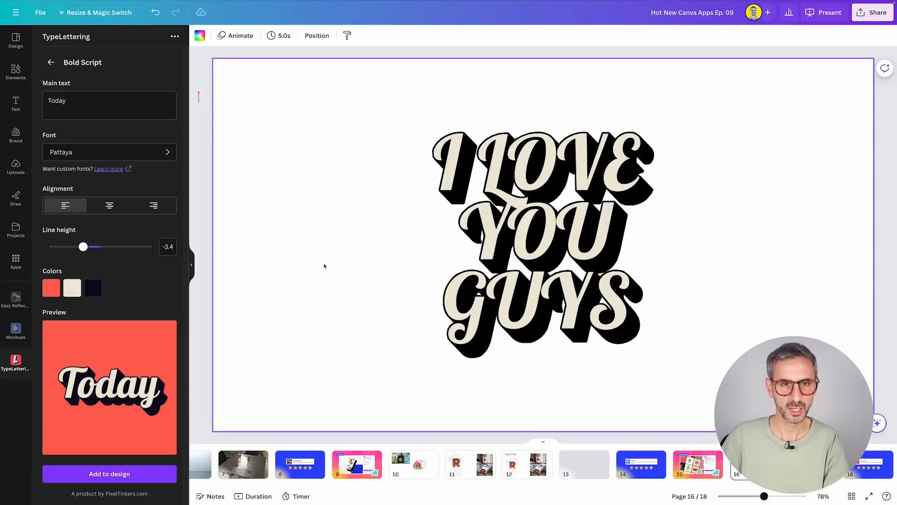
click(199, 36)
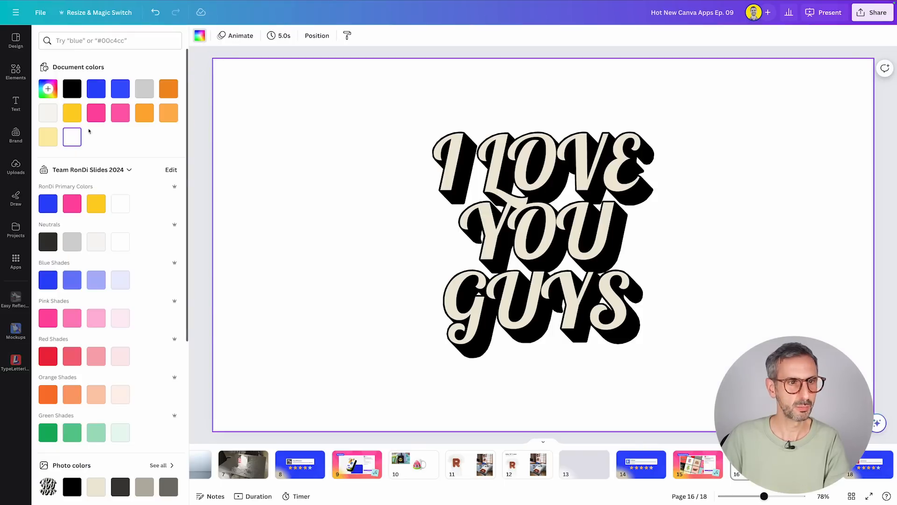
click(77, 117)
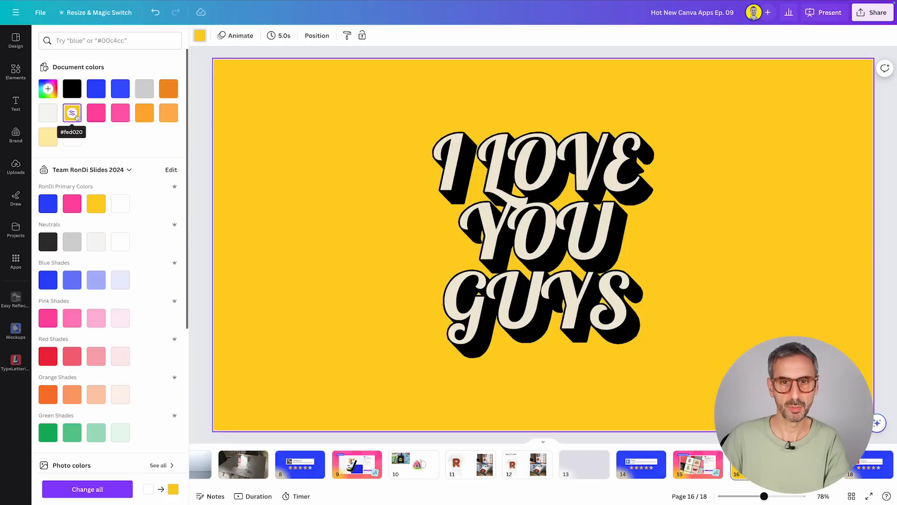
click(49, 88)
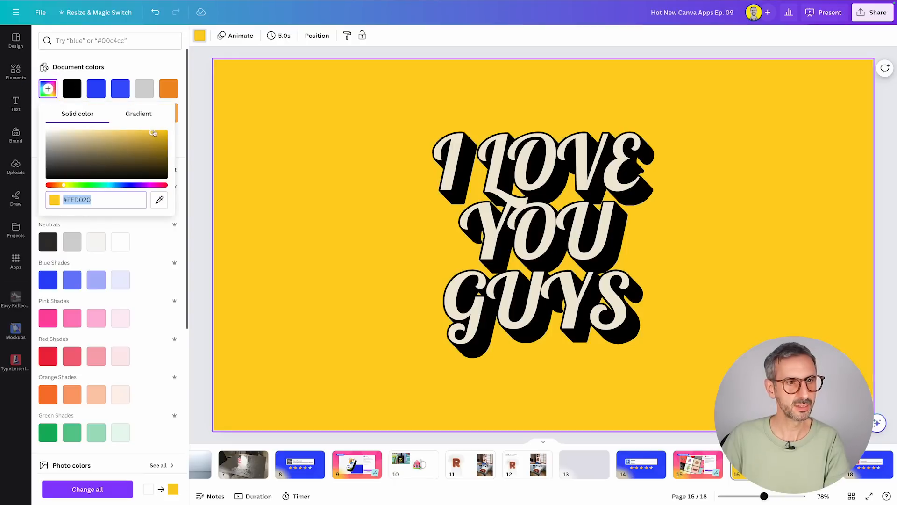
drag(164, 127, 133, 121)
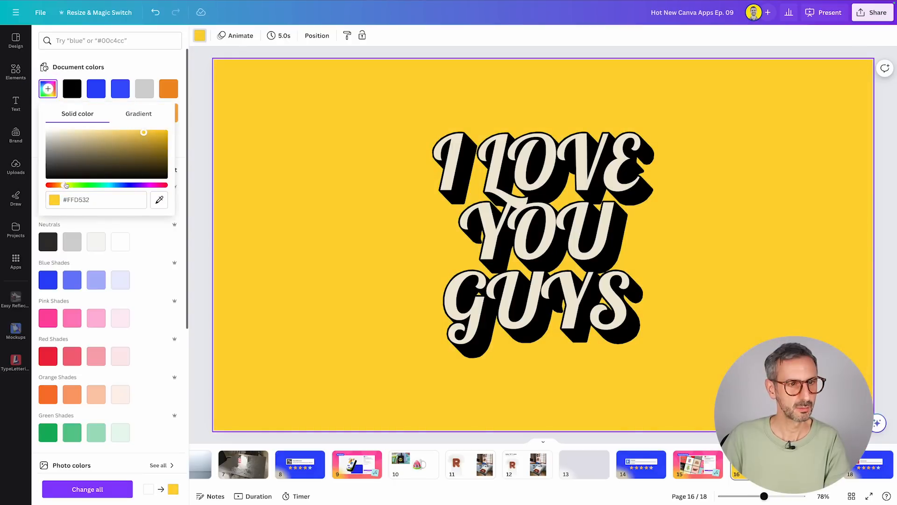
drag(63, 185, 66, 187)
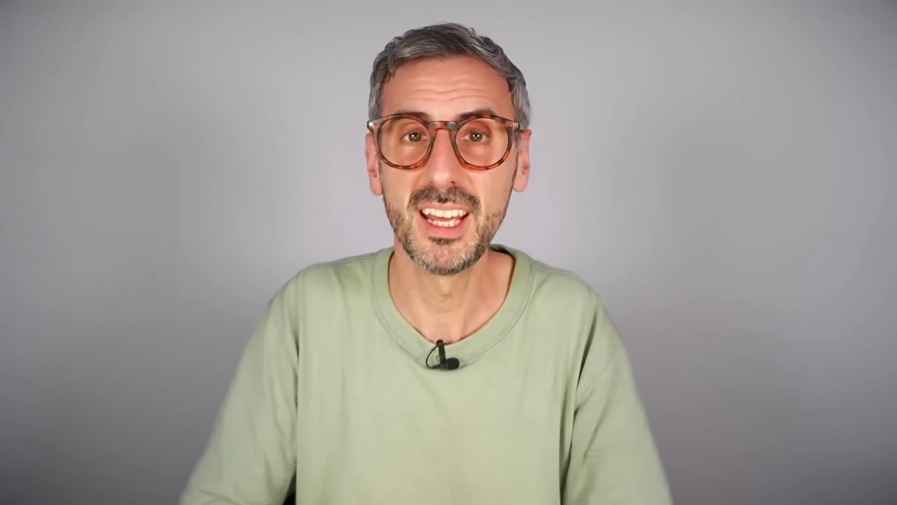